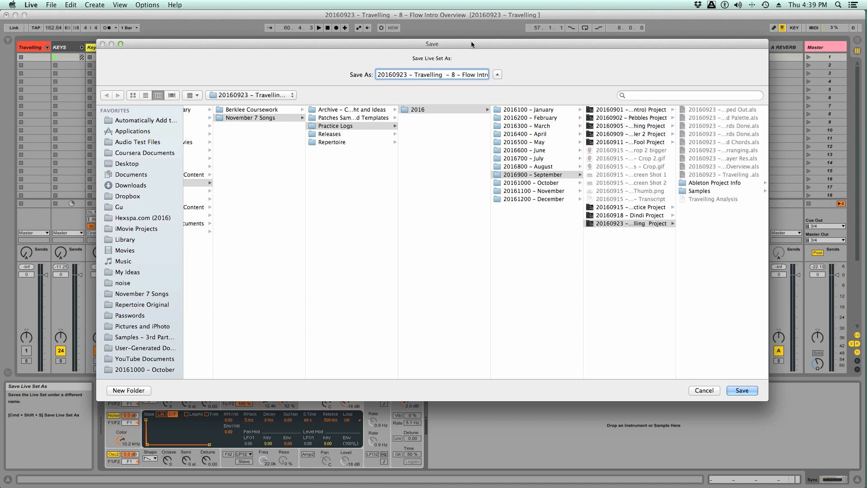
Save the Live Set as a new version named "20160923 - Travelling - 9 - FLOW 2 - Chord Layer".
{"action": "key", "text": "BackSpace"}
{"action": "type", "text": "9"}
{"action": "left_click_drag", "start_coordinate": [462, 75], "coordinate": [530, 75]}
{"action": "type", "text": "FLOW 2 – "}
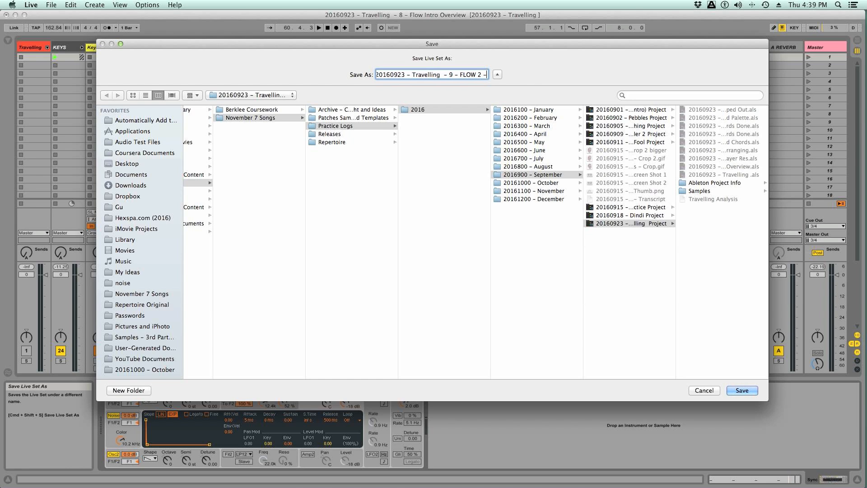
{"action": "type", "text": "Chord Layer"}
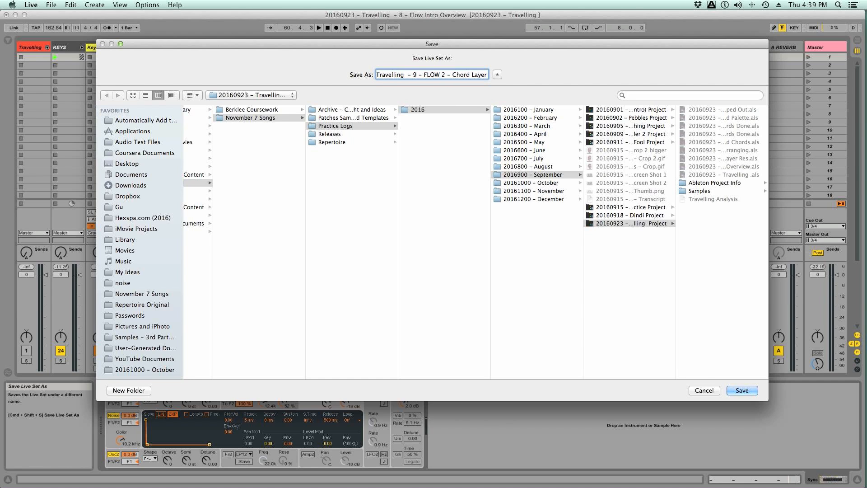
{"action": "left_click", "coordinate": [741, 391]}
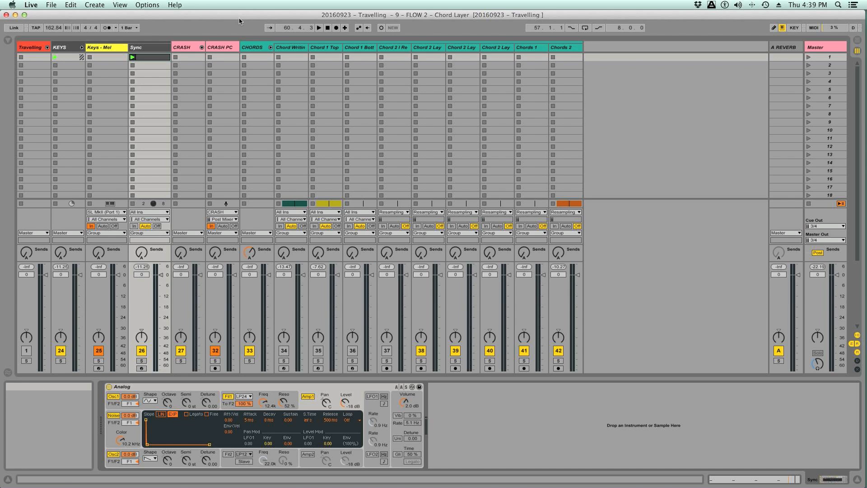
Deactivate and fold the KEYS group track, and return playback to the arrangement in Arrangement View.
{"action": "left_click", "coordinate": [60, 351]}
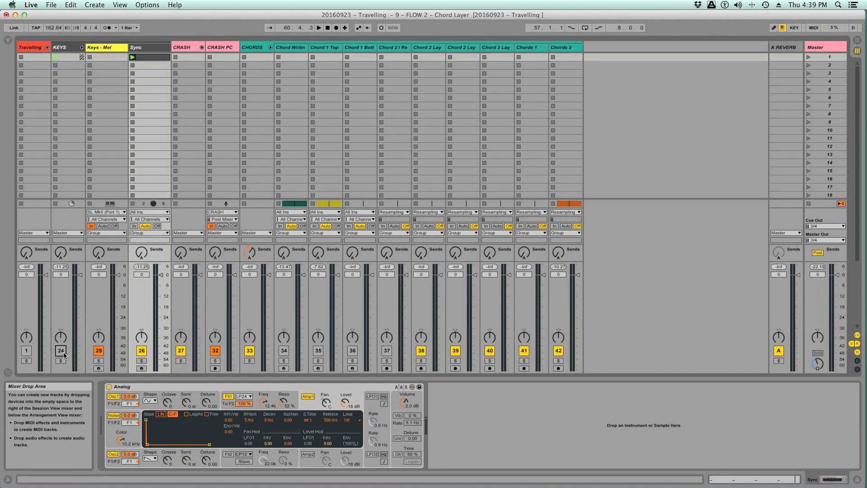
{"action": "left_click", "coordinate": [82, 47]}
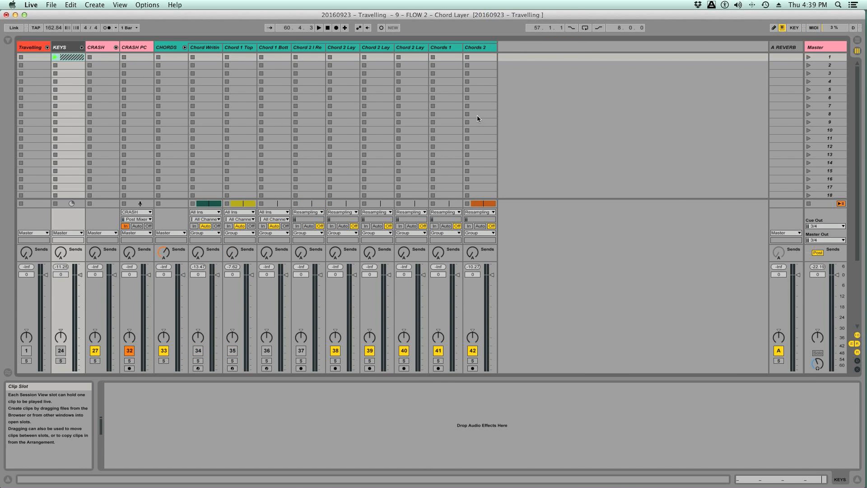
{"action": "key", "text": "Tab"}
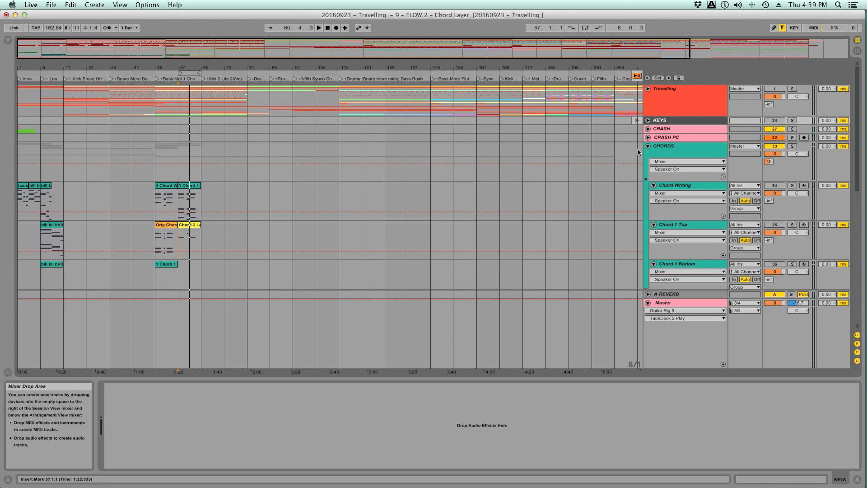
{"action": "left_click", "coordinate": [637, 76]}
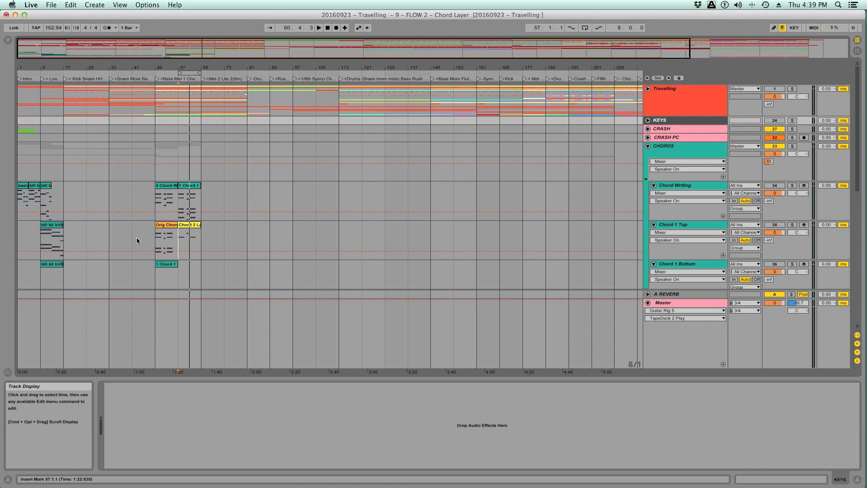
Shrink the Master track to its minimum height to make room for the chord tracks.
{"action": "scroll", "coordinate": [219, 259], "scroll_direction": "down", "scroll_amount": 5}
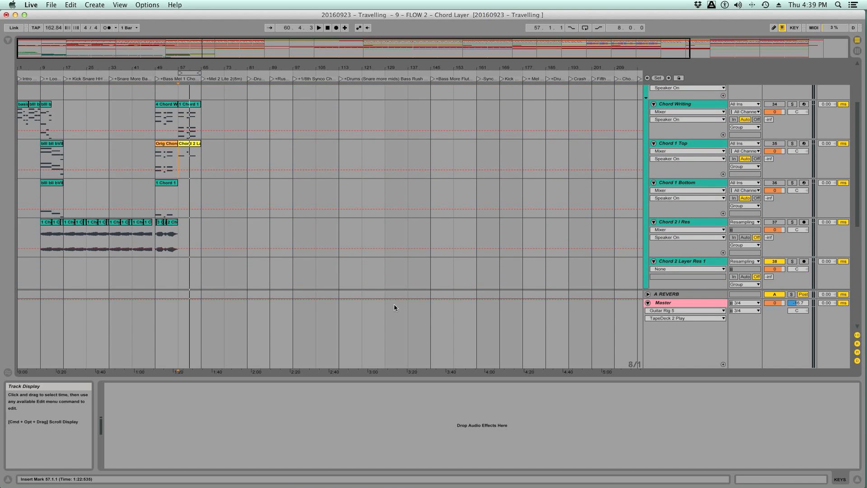
{"action": "left_click_drag", "start_coordinate": [661, 299], "coordinate": [660, 372]}
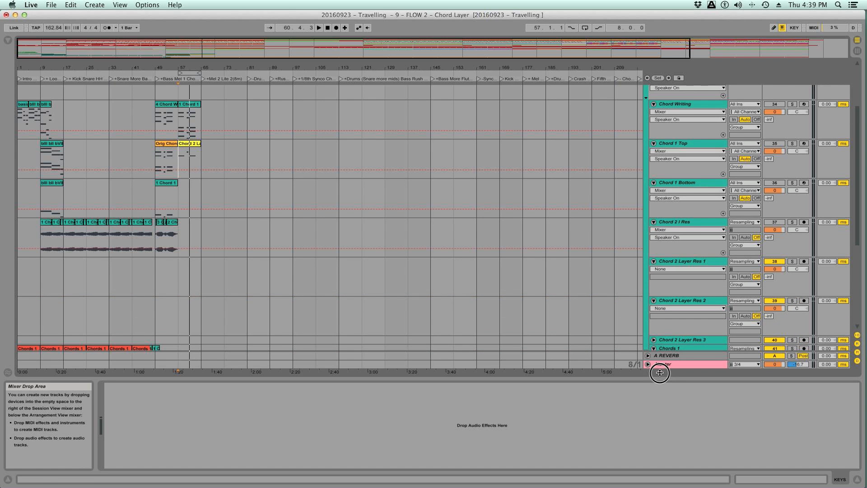
Play the arrangement briefly from bar 65 to hear the existing Chords 2 clips.
{"action": "scroll", "coordinate": [235, 268], "scroll_direction": "down", "scroll_amount": 1}
{"action": "left_click_drag", "start_coordinate": [155, 67], "coordinate": [247, 93]}
{"action": "scroll", "coordinate": [282, 207], "scroll_direction": "down", "scroll_amount": 3}
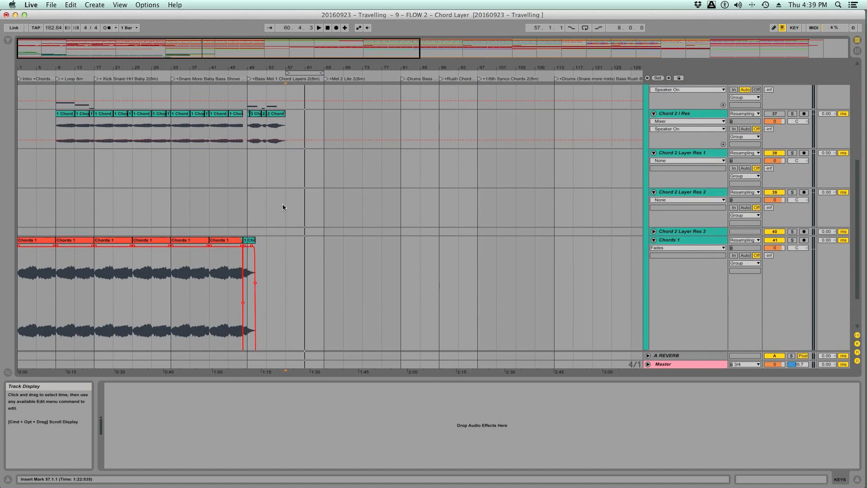
{"action": "scroll", "coordinate": [283, 207], "scroll_direction": "up", "scroll_amount": 3}
{"action": "scroll", "coordinate": [283, 207], "scroll_direction": "down", "scroll_amount": 3}
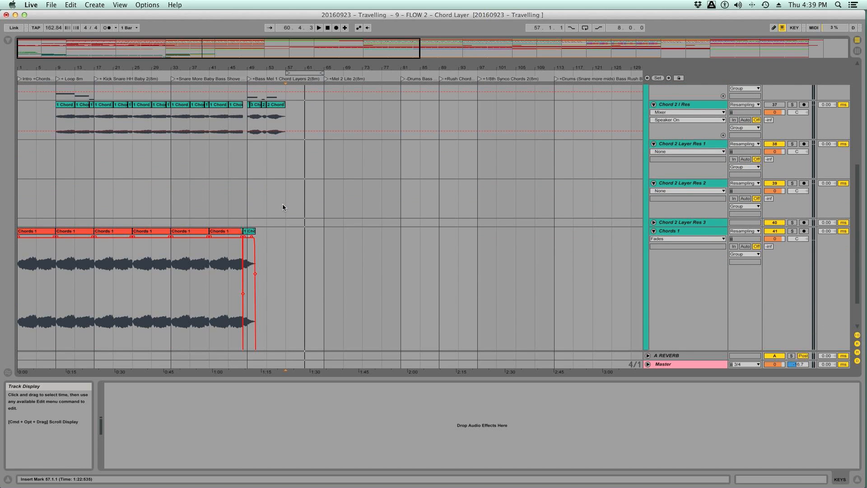
{"action": "scroll", "coordinate": [283, 207], "scroll_direction": "down", "scroll_amount": 1}
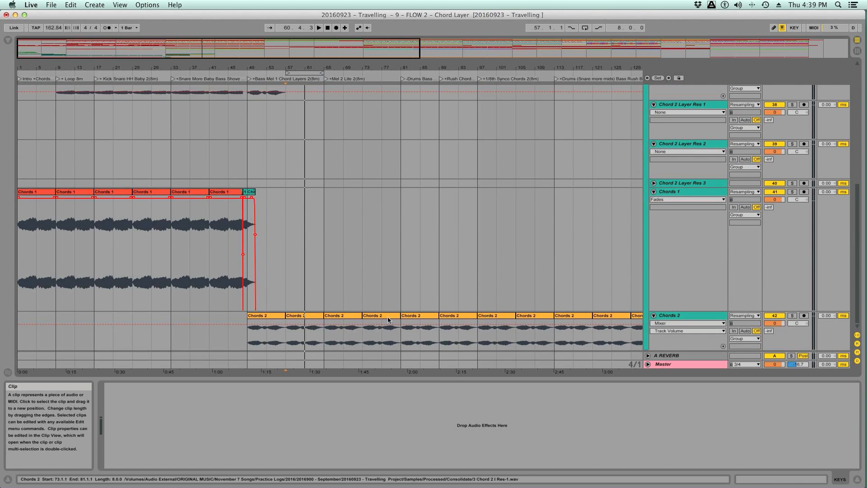
{"action": "left_click", "coordinate": [329, 297]}
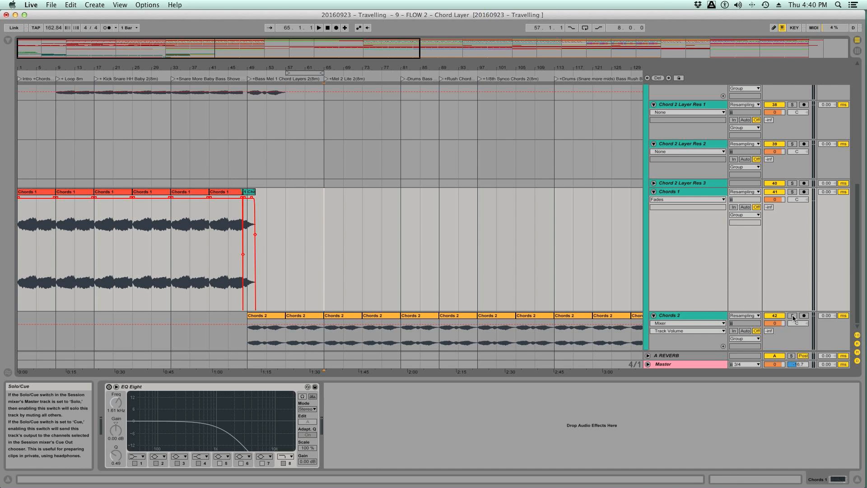
{"action": "key", "text": "space"}
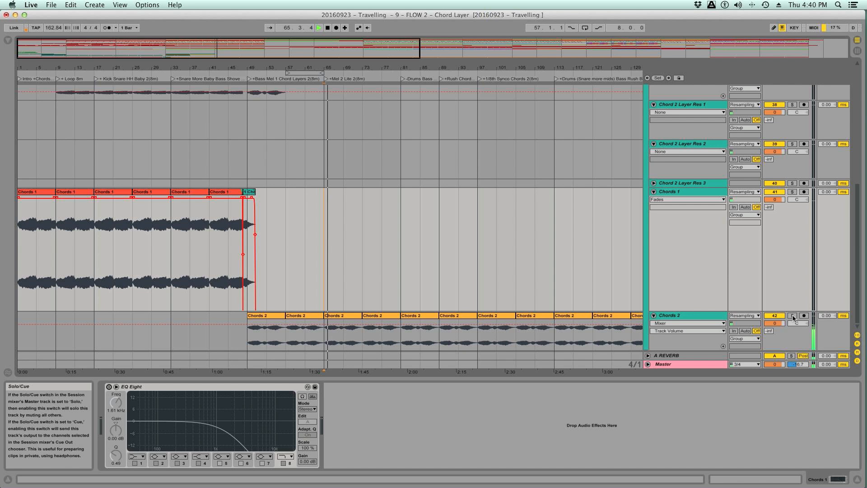
{"action": "key", "text": "space"}
Locate the Chord 2 Layer (high voice) clip and play the arrangement from its start at bar 57.
{"action": "scroll", "coordinate": [395, 202], "scroll_direction": "up", "scroll_amount": 2}
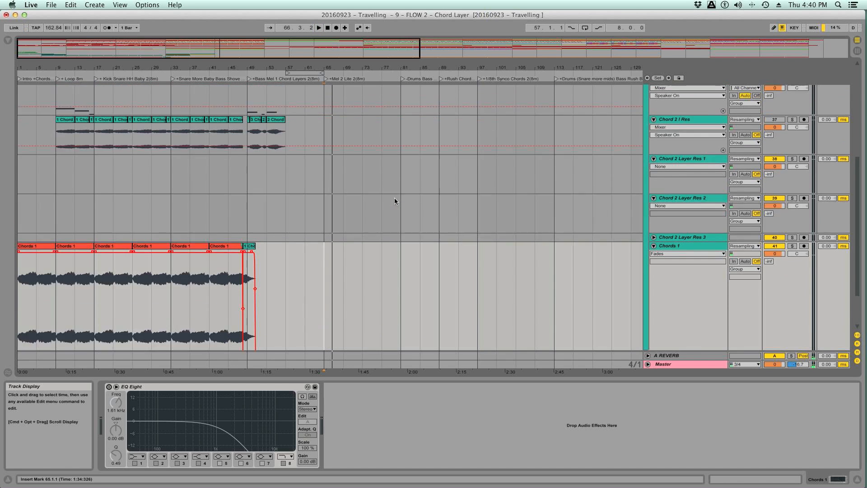
{"action": "scroll", "coordinate": [394, 202], "scroll_direction": "up", "scroll_amount": 5}
{"action": "left_click", "coordinate": [295, 151]}
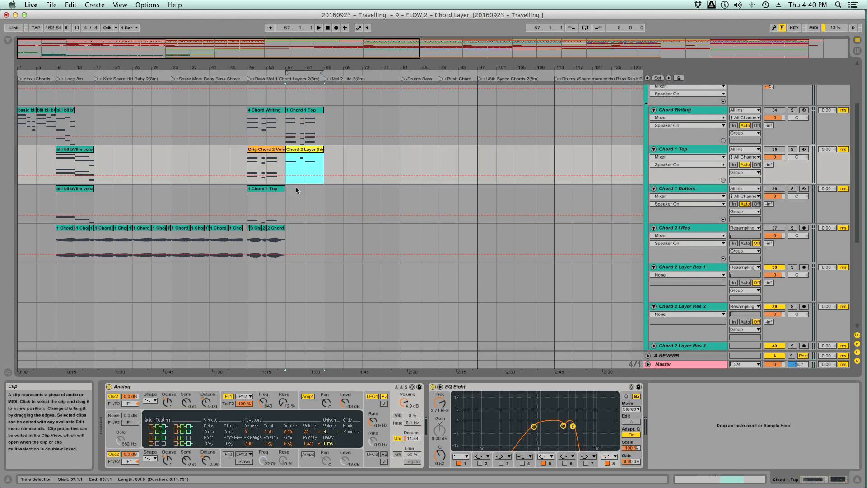
{"action": "left_click_drag", "start_coordinate": [291, 68], "coordinate": [404, 81]}
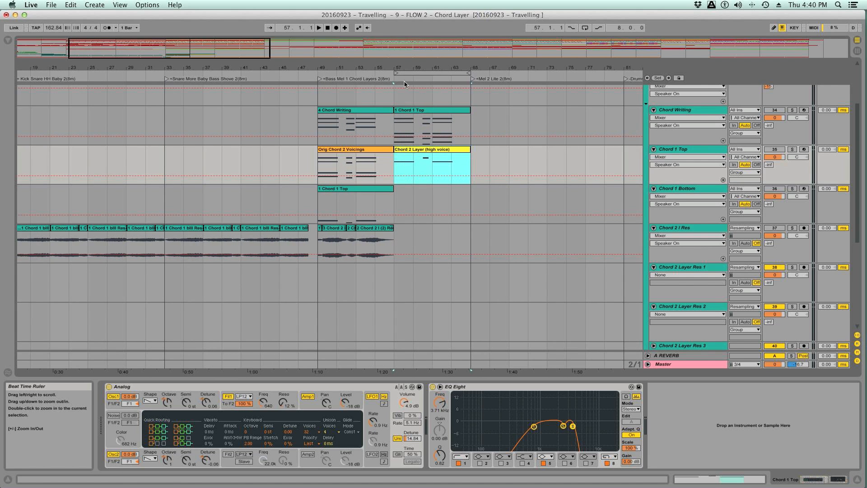
{"action": "scroll", "coordinate": [432, 251], "scroll_direction": "down", "scroll_amount": 6}
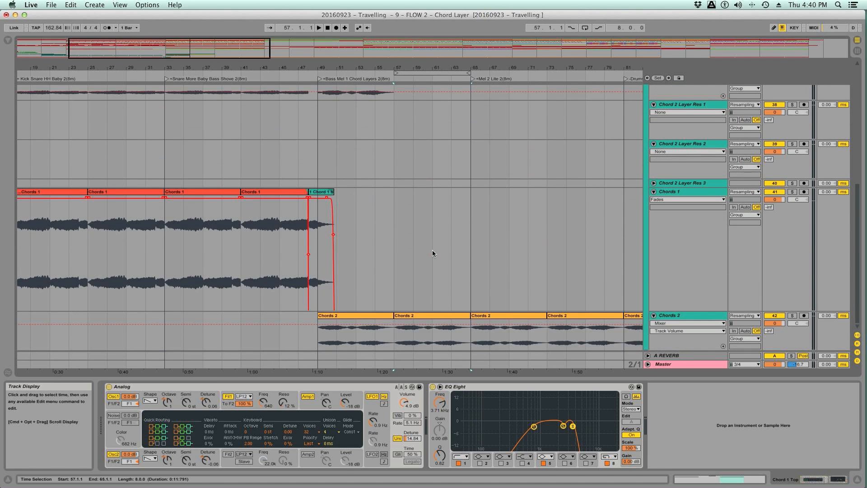
{"action": "left_click", "coordinate": [390, 246]}
{"action": "key", "text": "space"}
{"action": "key", "text": "space"}
Activate the Chord 1 Top track, audition its high voice layer from bar 57 and save the set.
{"action": "scroll", "coordinate": [598, 188], "scroll_direction": "up", "scroll_amount": 5}
{"action": "left_click", "coordinate": [775, 131]}
{"action": "key", "text": "space"}
{"action": "scroll", "coordinate": [529, 203], "scroll_direction": "down", "scroll_amount": 5}
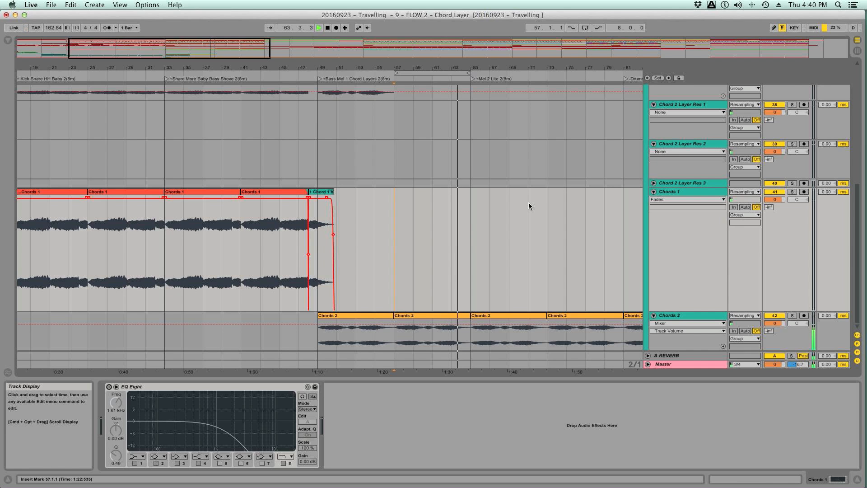
{"action": "key", "text": "space"}
{"action": "scroll", "coordinate": [448, 210], "scroll_direction": "up", "scroll_amount": 8}
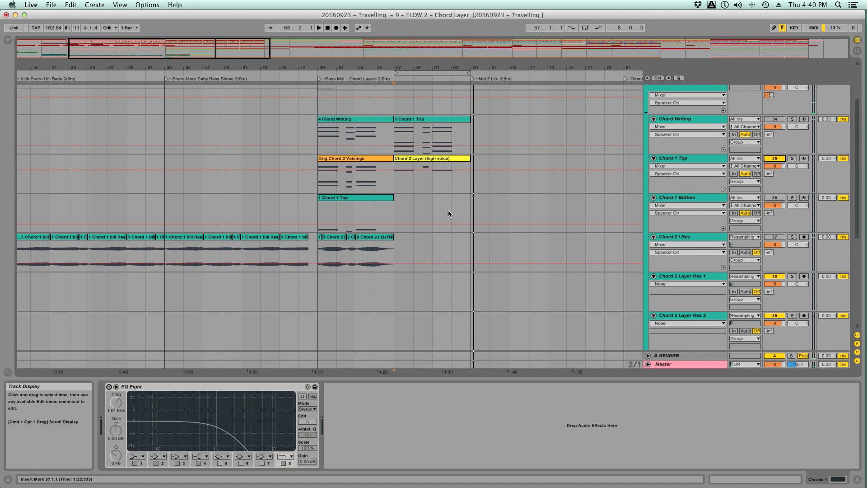
{"action": "key", "text": "super+s"}
Unfold the Travelling reference group and solo it.
{"action": "left_click_drag", "start_coordinate": [446, 67], "coordinate": [234, 73]}
{"action": "scroll", "coordinate": [478, 188], "scroll_direction": "up", "scroll_amount": 5}
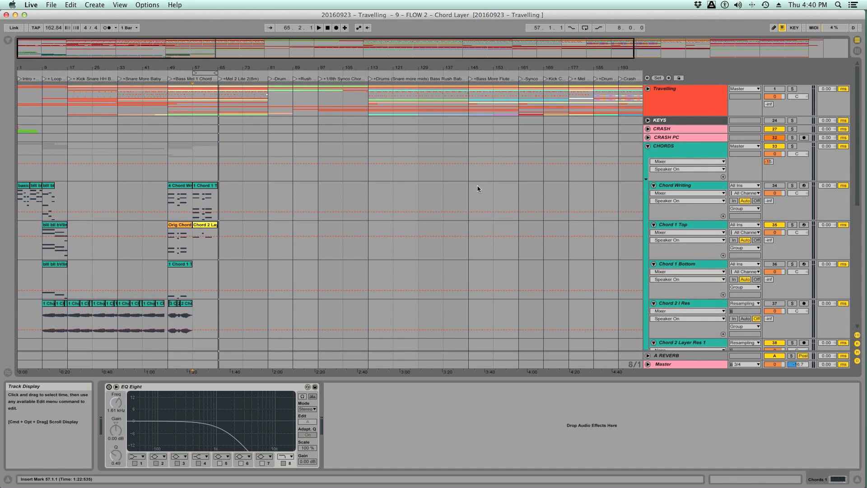
{"action": "left_click", "coordinate": [649, 90]}
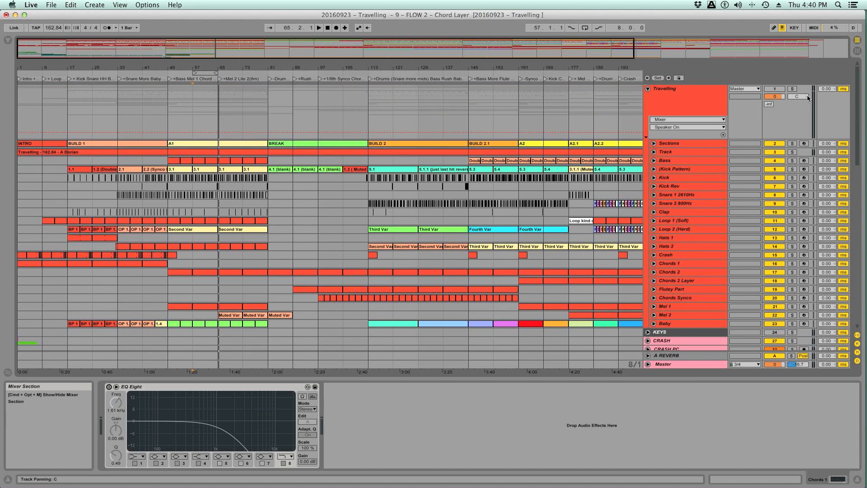
{"action": "left_click", "coordinate": [792, 89]}
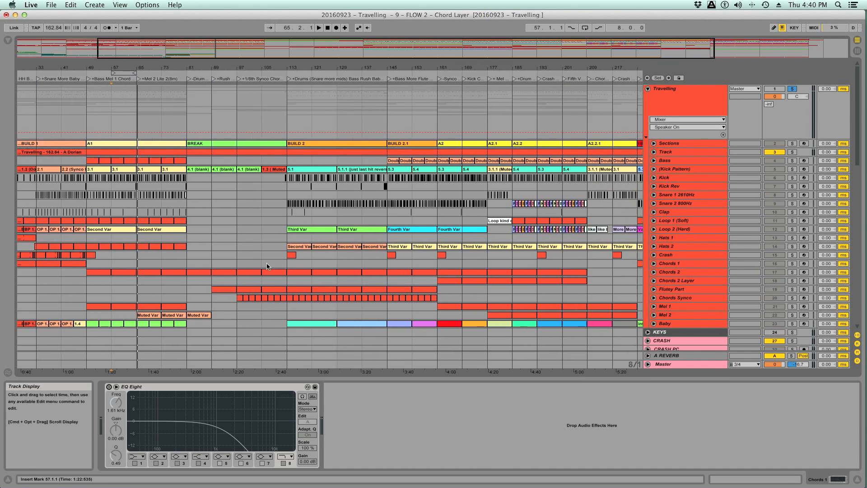
{"action": "scroll", "coordinate": [261, 273], "scroll_direction": "down", "scroll_amount": 10}
{"action": "scroll", "coordinate": [260, 272], "scroll_direction": "down", "scroll_amount": 5}
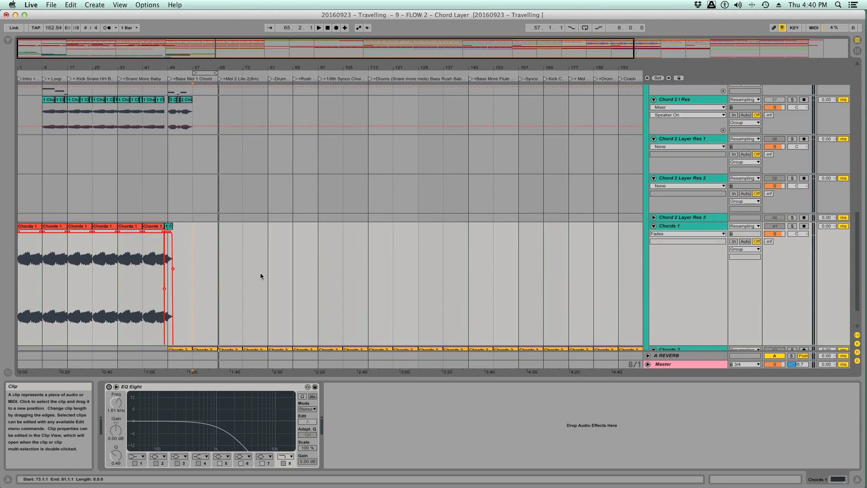
{"action": "scroll", "coordinate": [247, 304], "scroll_direction": "up", "scroll_amount": 10}
{"action": "scroll", "coordinate": [246, 303], "scroll_direction": "up", "scroll_amount": 5}
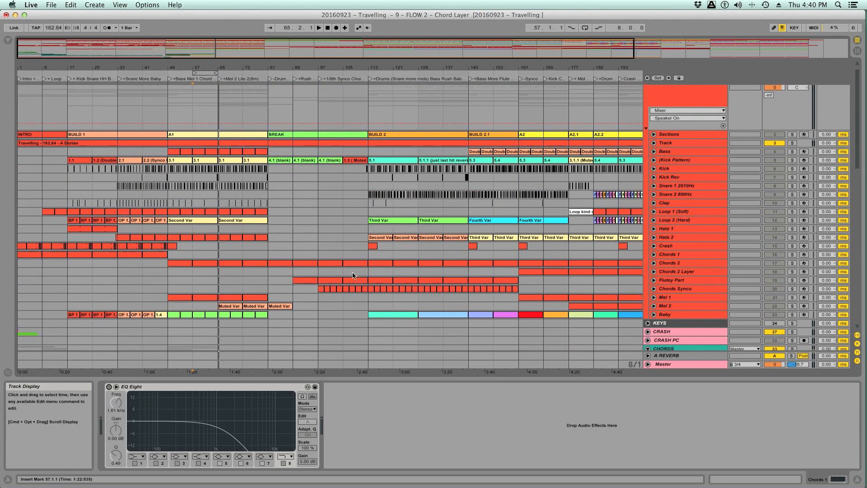
Play the soloed reference from bar 161, where the Chords 2 Layer part enters in the A2 section.
{"action": "left_click", "coordinate": [674, 264]}
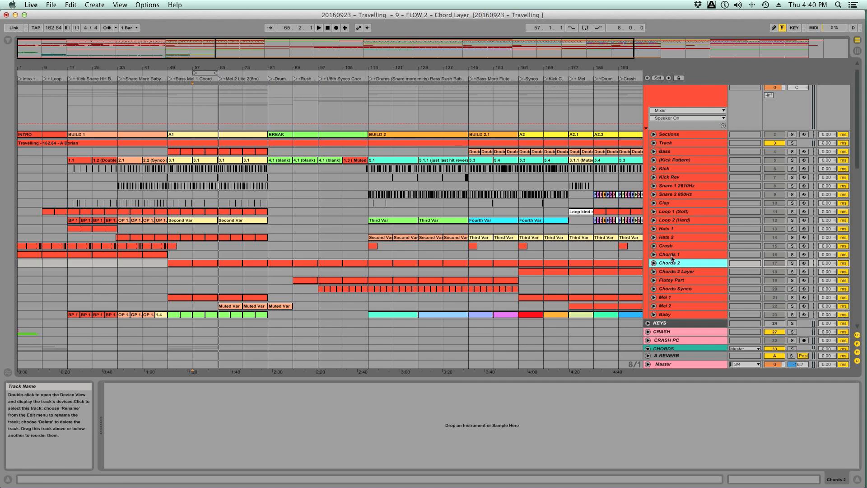
{"action": "left_click", "coordinate": [672, 256]}
{"action": "left_click", "coordinate": [672, 272]}
{"action": "scroll", "coordinate": [673, 275], "scroll_direction": "right", "scroll_amount": 6}
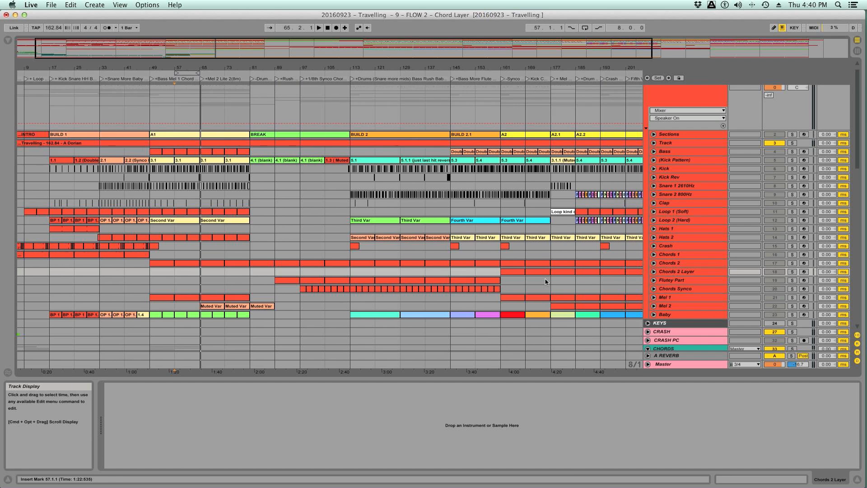
{"action": "left_click", "coordinate": [673, 274]}
{"action": "left_click", "coordinate": [416, 284]}
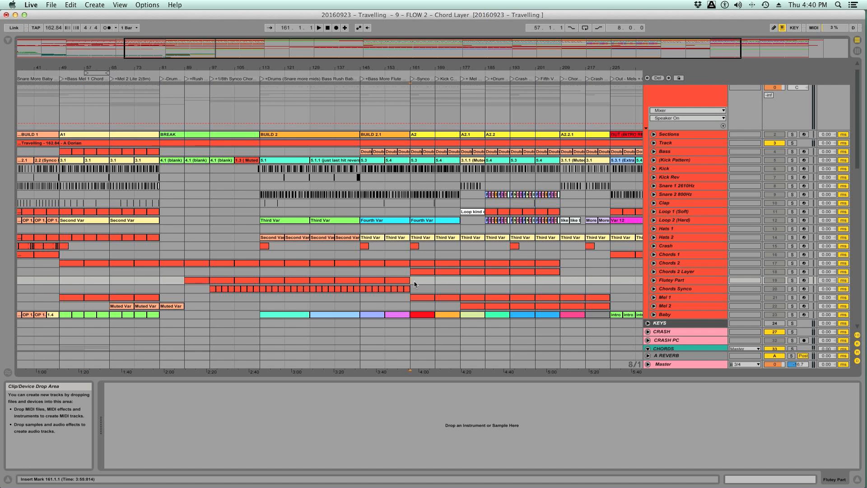
{"action": "scroll", "coordinate": [791, 97], "scroll_direction": "up", "scroll_amount": 1}
{"action": "key", "text": "space"}
{"action": "left_click", "coordinate": [440, 283]}
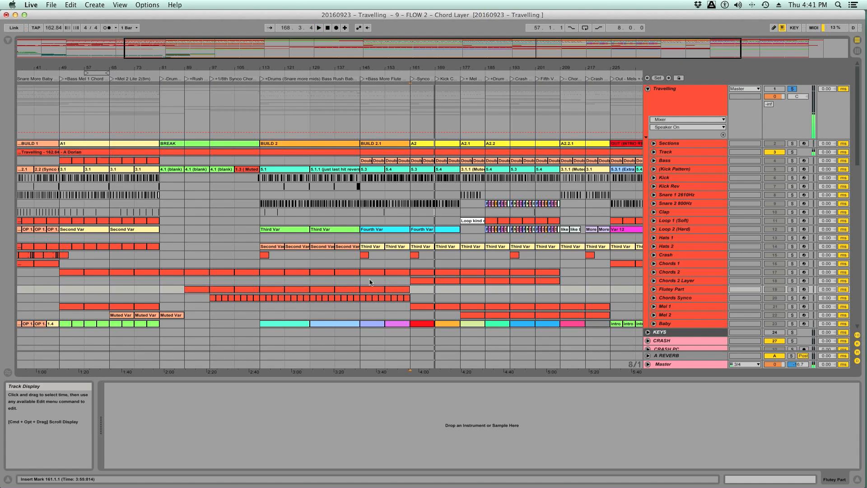
{"action": "key", "text": "space"}
Play the soloed reference from bar 73 in the A1 section for comparison.
{"action": "left_click", "coordinate": [160, 288]}
{"action": "key", "text": "space"}
{"action": "left_click", "coordinate": [136, 289]}
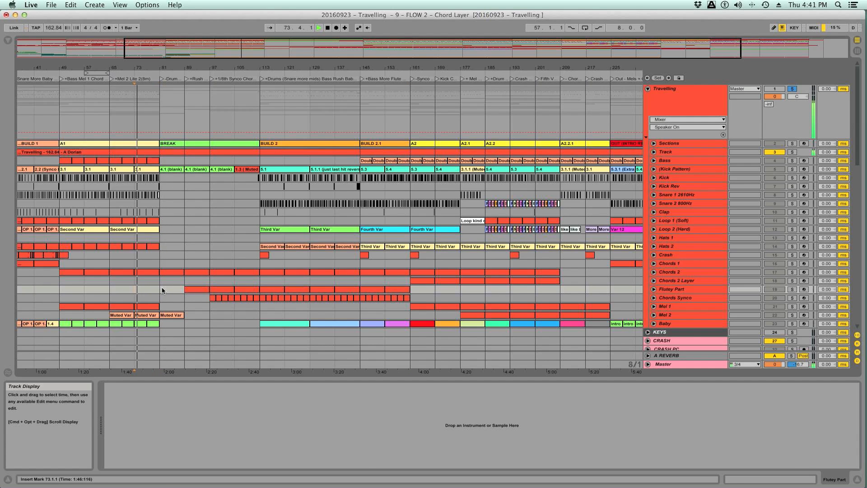
{"action": "key", "text": "space"}
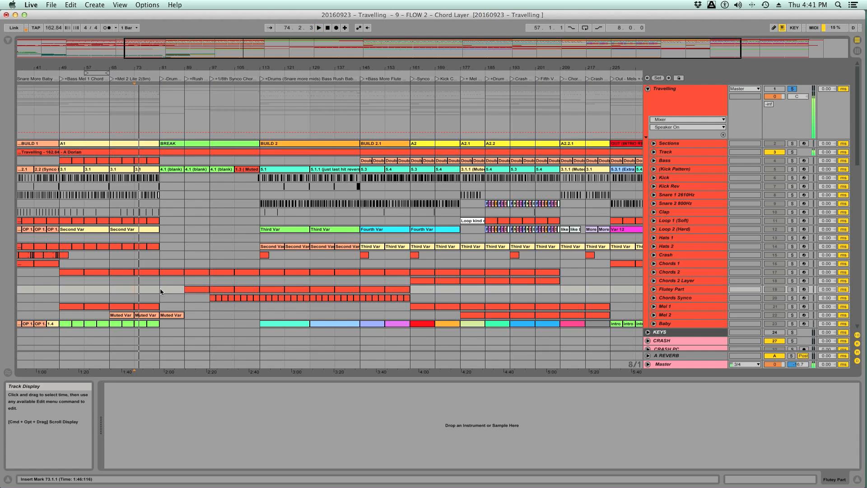
Replay the reference from bar 161, turn off the Travelling group's solo and stop playback.
{"action": "left_click", "coordinate": [411, 291]}
{"action": "key", "text": "space"}
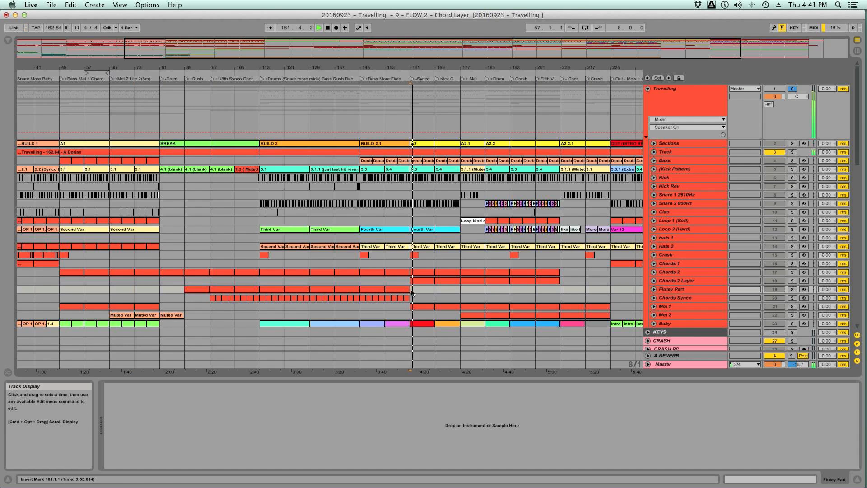
{"action": "left_click", "coordinate": [793, 89]}
{"action": "key", "text": "space"}
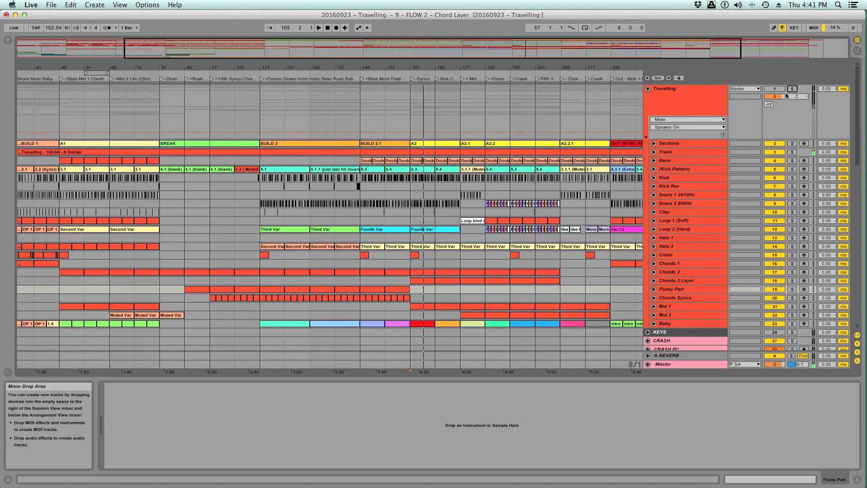
Fold the Travelling group and bring the chord tracks around bar 57 into close view.
{"action": "left_click", "coordinate": [648, 88]}
{"action": "scroll", "coordinate": [513, 180], "scroll_direction": "down", "scroll_amount": 10}
{"action": "scroll", "coordinate": [513, 180], "scroll_direction": "left", "scroll_amount": 5}
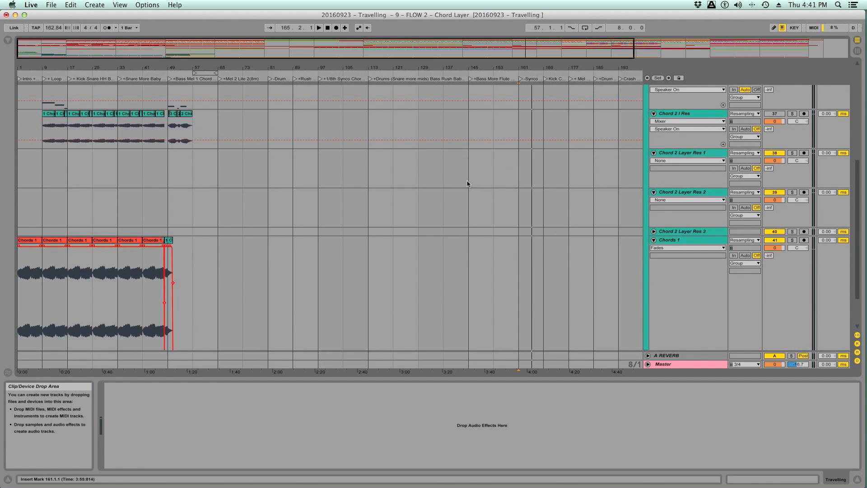
{"action": "left_click_drag", "start_coordinate": [201, 68], "coordinate": [298, 141]}
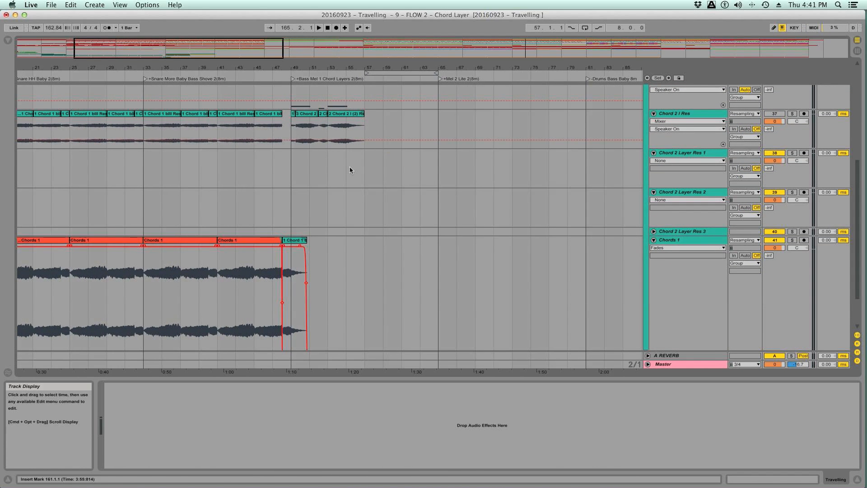
Fold the Chords 1 and Chords 2 tracks in the CHORDS group.
{"action": "scroll", "coordinate": [350, 170], "scroll_direction": "up", "scroll_amount": 5}
{"action": "scroll", "coordinate": [353, 175], "scroll_direction": "down", "scroll_amount": 5}
{"action": "scroll", "coordinate": [353, 175], "scroll_direction": "down", "scroll_amount": 3}
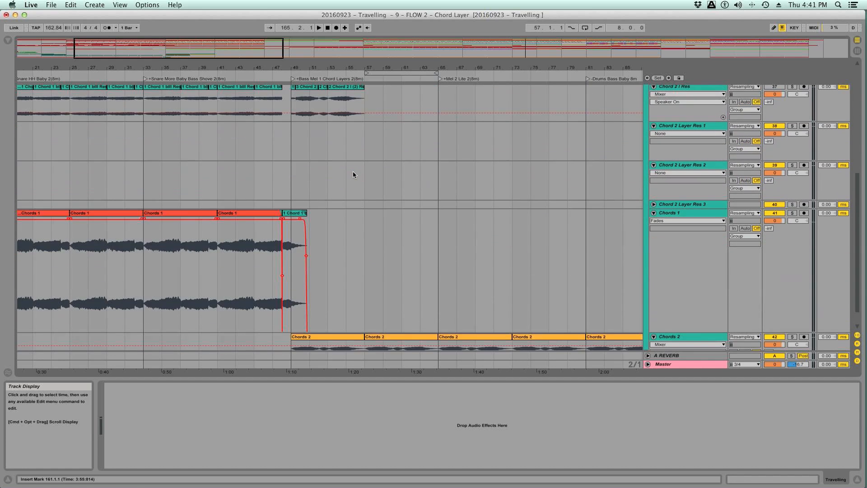
{"action": "scroll", "coordinate": [420, 215], "scroll_direction": "down", "scroll_amount": 1}
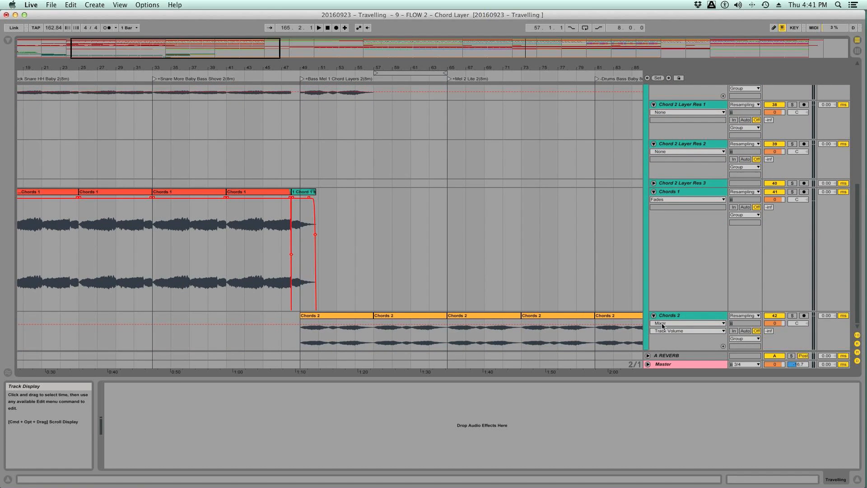
{"action": "left_click", "coordinate": [654, 192]}
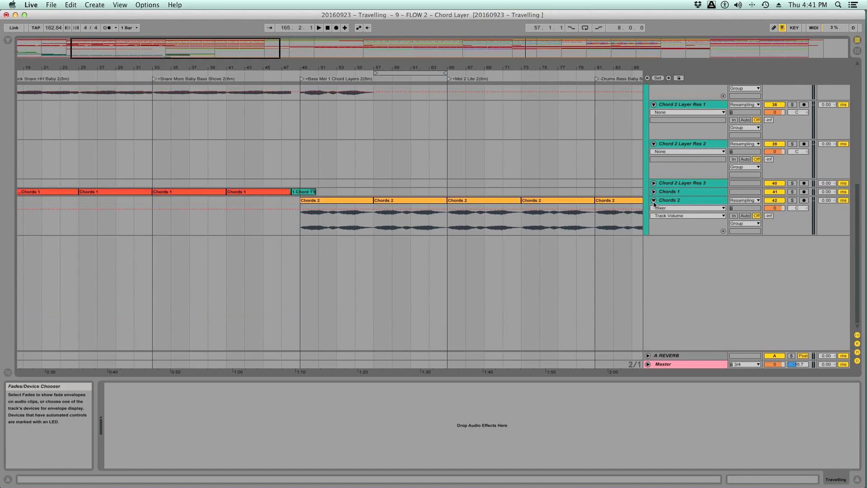
{"action": "left_click", "coordinate": [654, 201]}
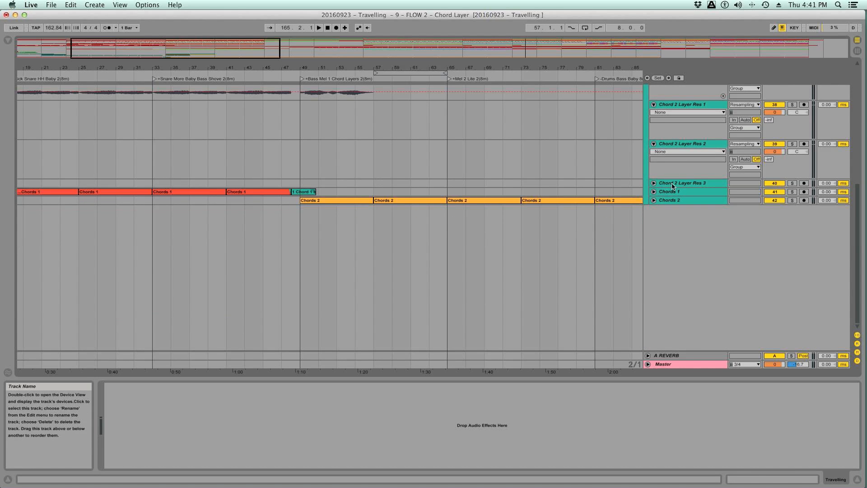
Unfold and heighten the Chord 2 Layer Res 3 track, and place the insert marker on it at bar 57.
{"action": "left_click", "coordinate": [673, 185]}
{"action": "left_click", "coordinate": [654, 183]}
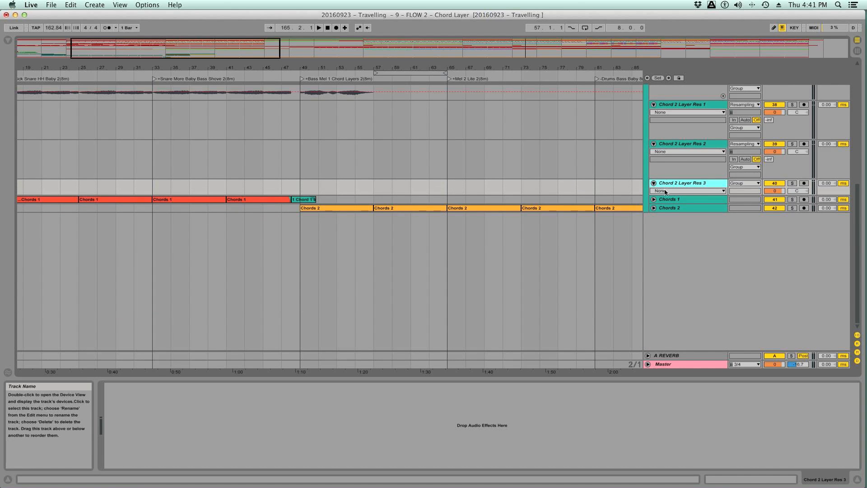
{"action": "left_click_drag", "start_coordinate": [658, 196], "coordinate": [658, 244]}
{"action": "scroll", "coordinate": [382, 194], "scroll_direction": "up", "scroll_amount": 6}
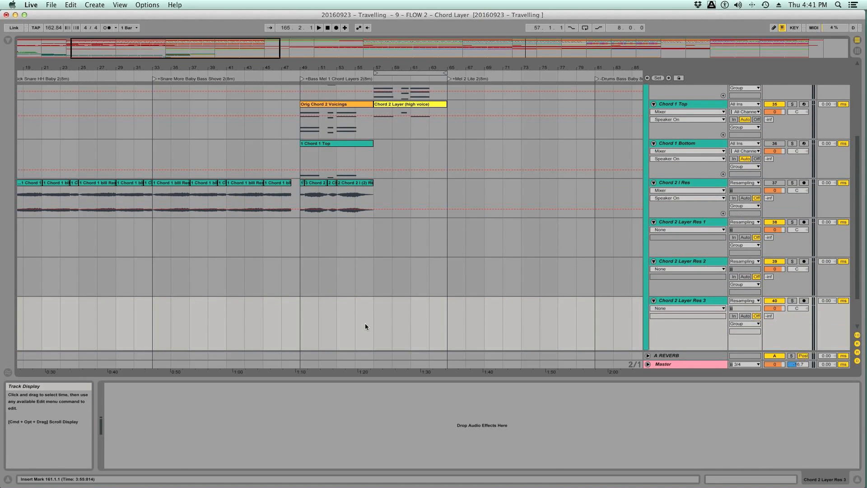
{"action": "left_click", "coordinate": [373, 318]}
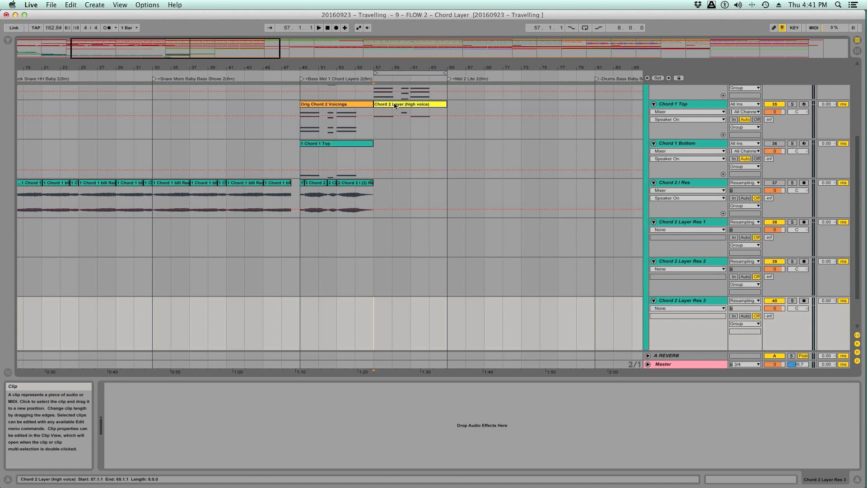
Examine the notes of the Chord 2 Layer (high voice) MIDI clip, then hide the clip's detail view.
{"action": "double_click", "coordinate": [393, 104]}
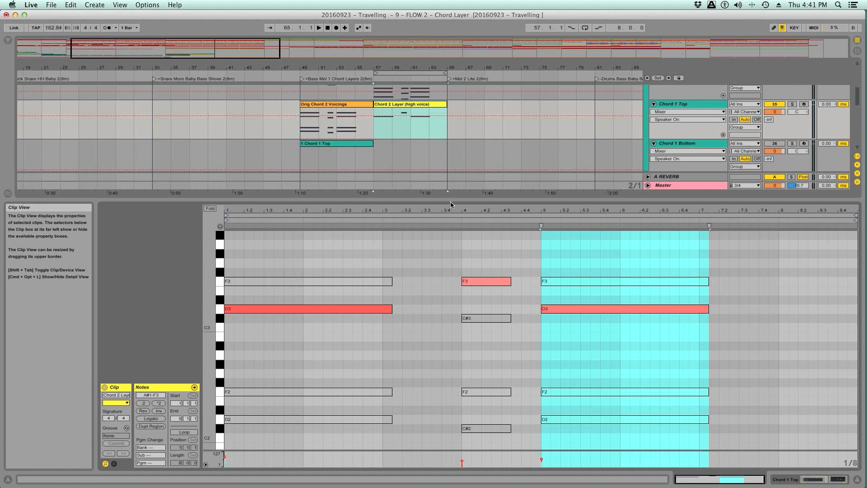
{"action": "key", "text": "super+alt+l"}
{"action": "scroll", "coordinate": [409, 234], "scroll_direction": "left", "scroll_amount": 2}
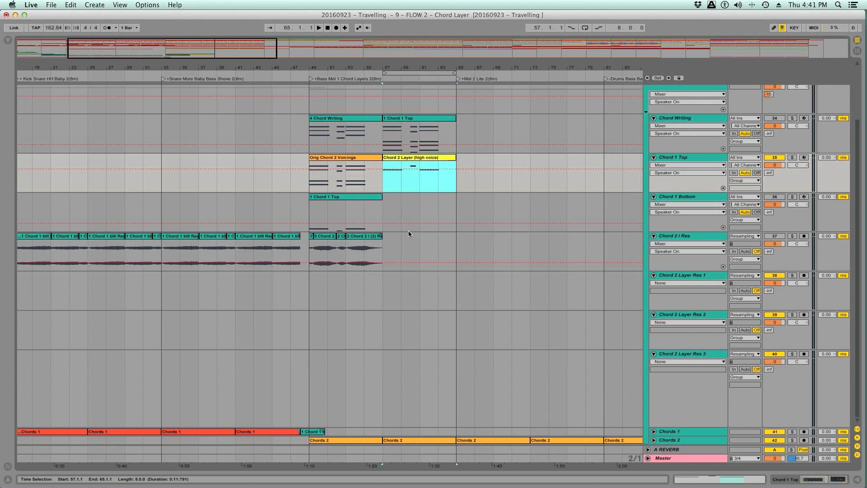
Solo Chord 1 Top and shorten its Chord 2 Layer (high voice) clip to the first chord, ending at about 59.3.4.
{"action": "left_click", "coordinate": [385, 250]}
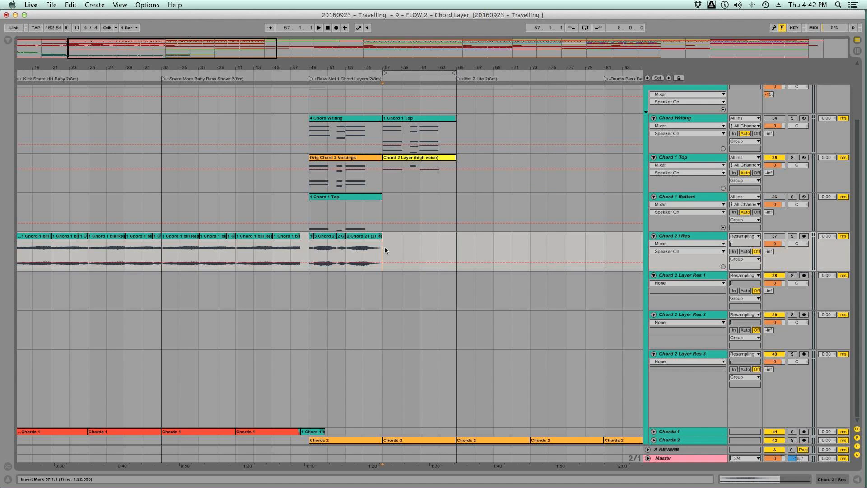
{"action": "left_click", "coordinate": [385, 375]}
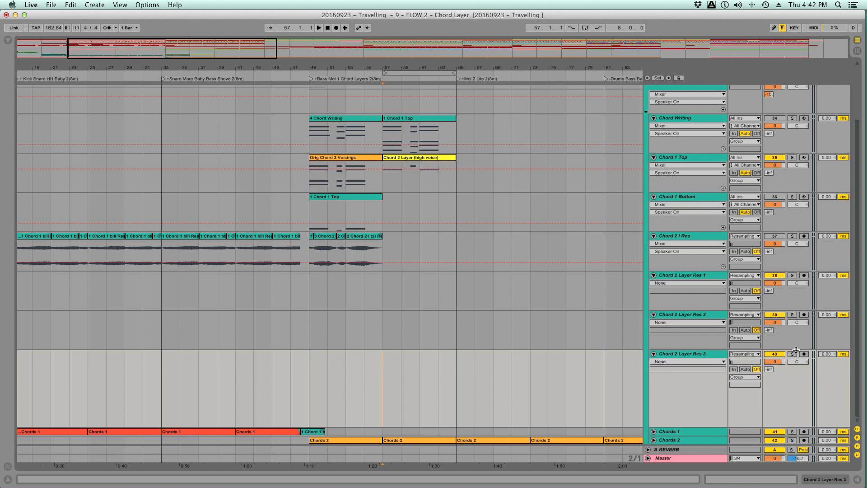
{"action": "left_click", "coordinate": [792, 157]}
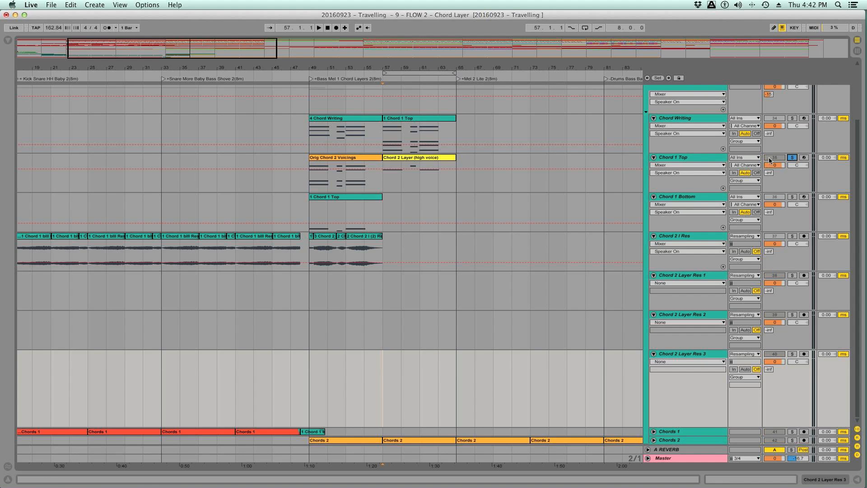
{"action": "left_click_drag", "start_coordinate": [428, 69], "coordinate": [497, 162]}
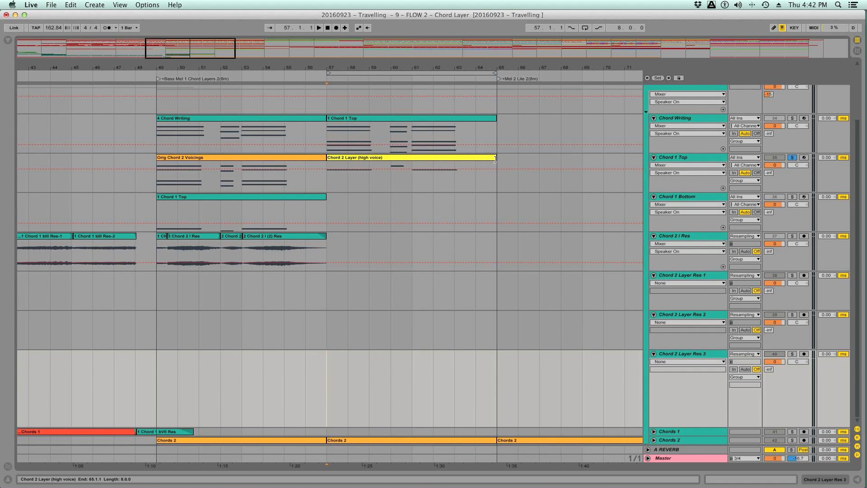
{"action": "left_click_drag", "start_coordinate": [495, 159], "coordinate": [389, 157]}
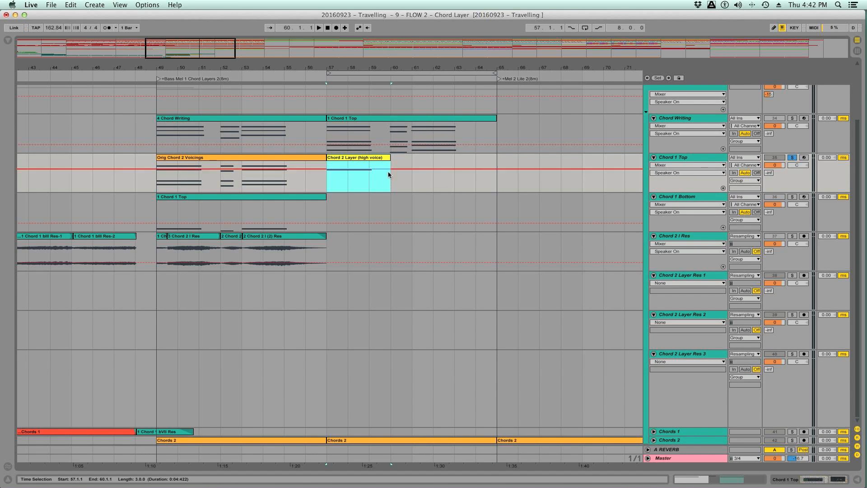
{"action": "left_click_drag", "start_coordinate": [389, 158], "coordinate": [383, 159]}
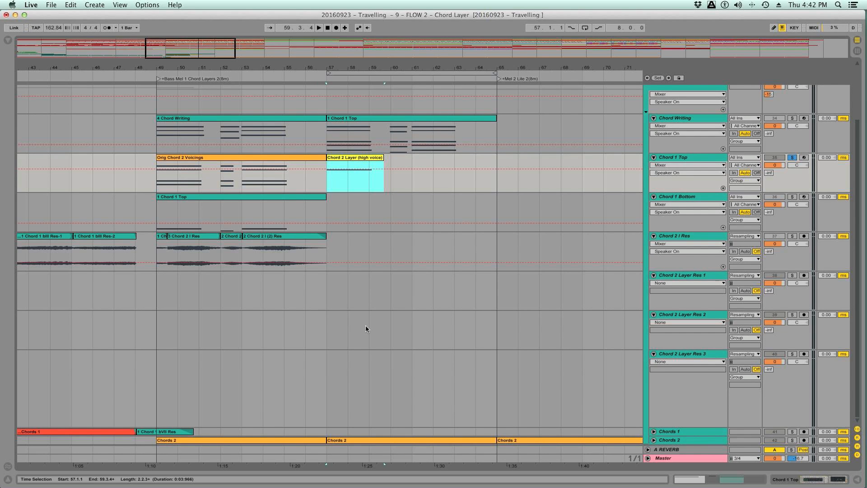
Arm Chord 2 Layer Res 3, record the first chord onto it from bar 57 and trim the recording to end at bar 59.
{"action": "left_click", "coordinate": [803, 355]}
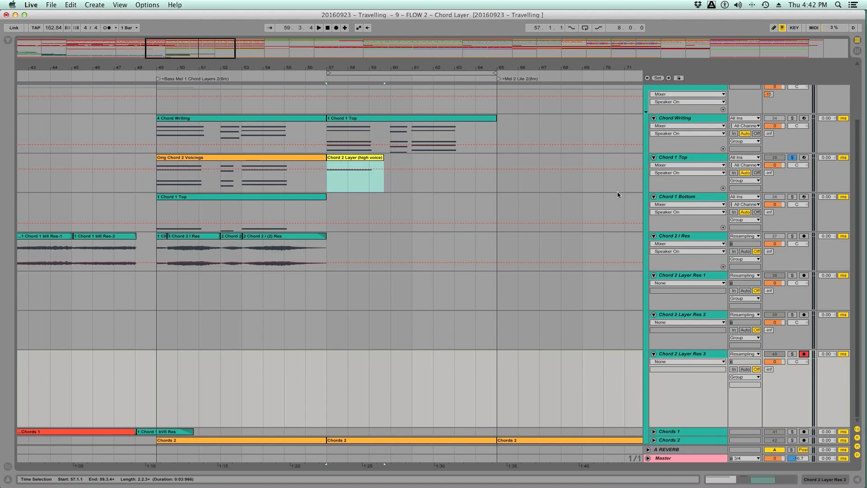
{"action": "left_click", "coordinate": [325, 366]}
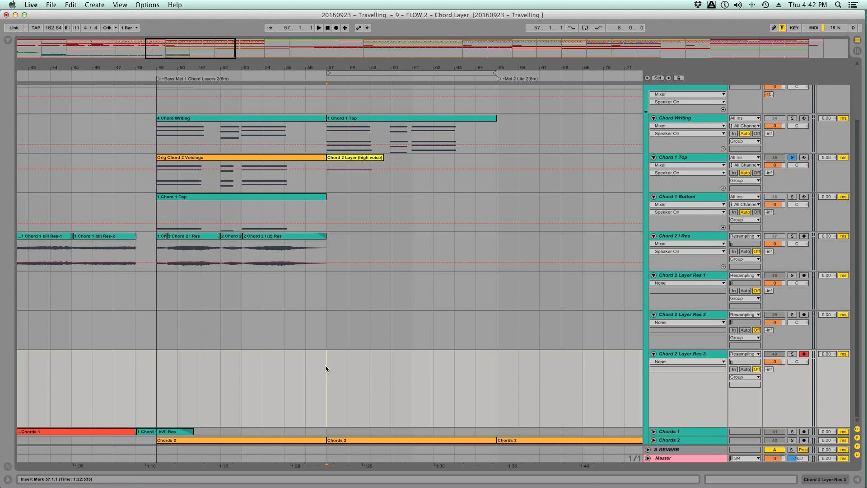
{"action": "key", "text": "F9"}
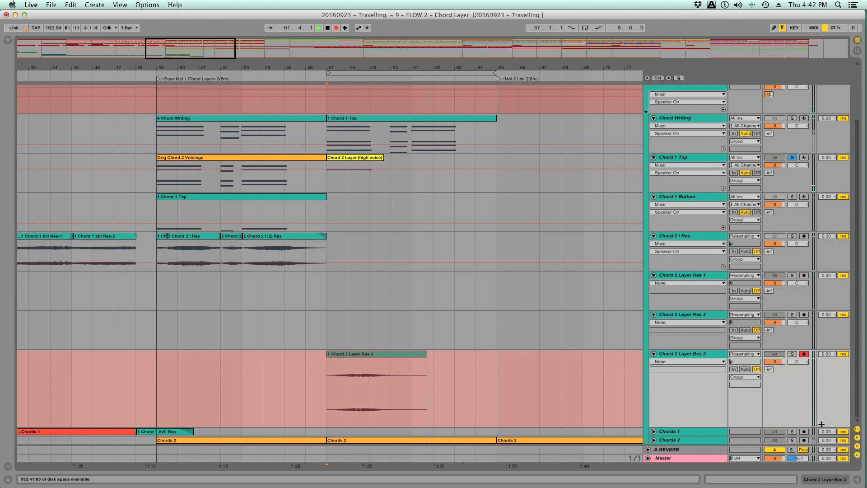
{"action": "key", "text": "space"}
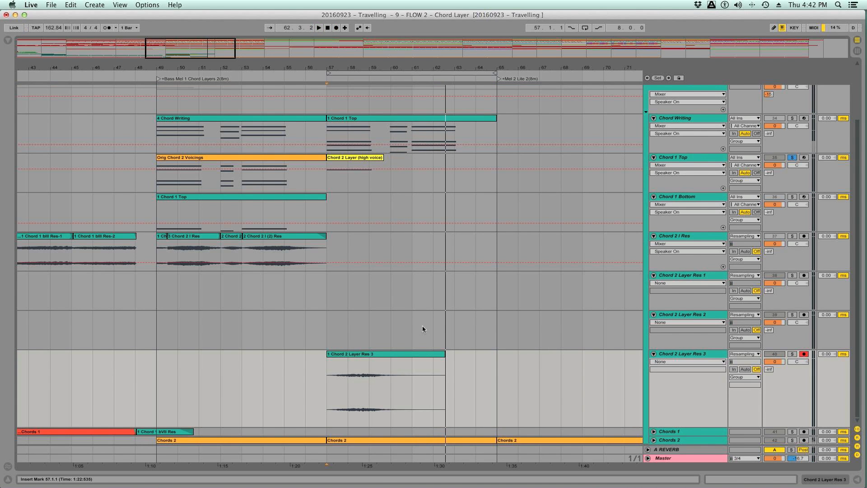
{"action": "left_click_drag", "start_coordinate": [445, 355], "coordinate": [367, 357]}
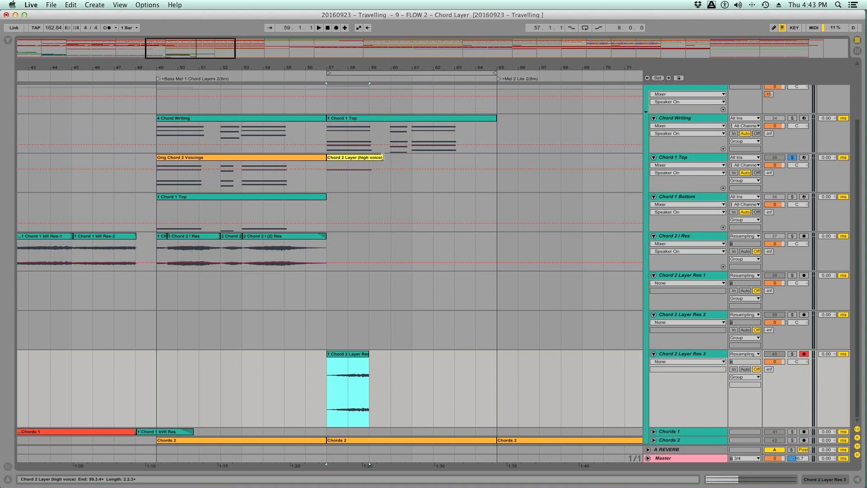
Isolate the high-voice clip's second chord at bar 60 and record it onto Chord 2 Layer Res 3, trimming the recording's end to bar 61.
{"action": "left_click_drag", "start_coordinate": [383, 157], "coordinate": [412, 161]}
{"action": "left_click_drag", "start_coordinate": [327, 162], "coordinate": [407, 159]}
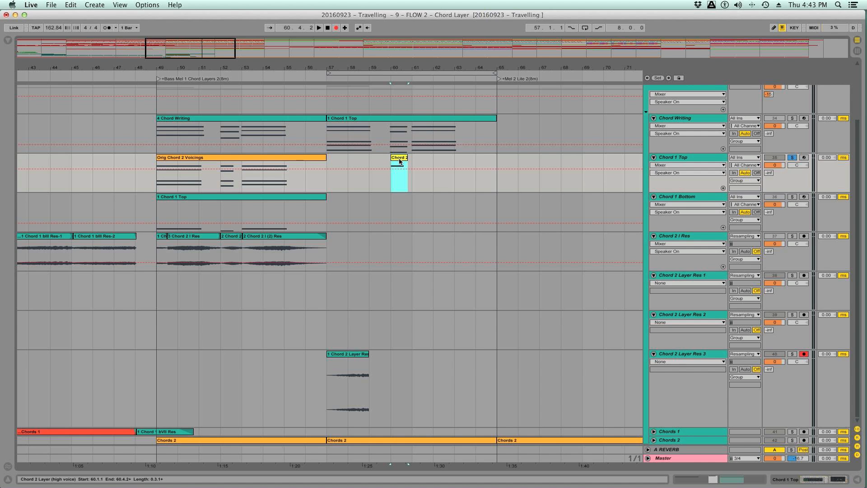
{"action": "key", "text": "space"}
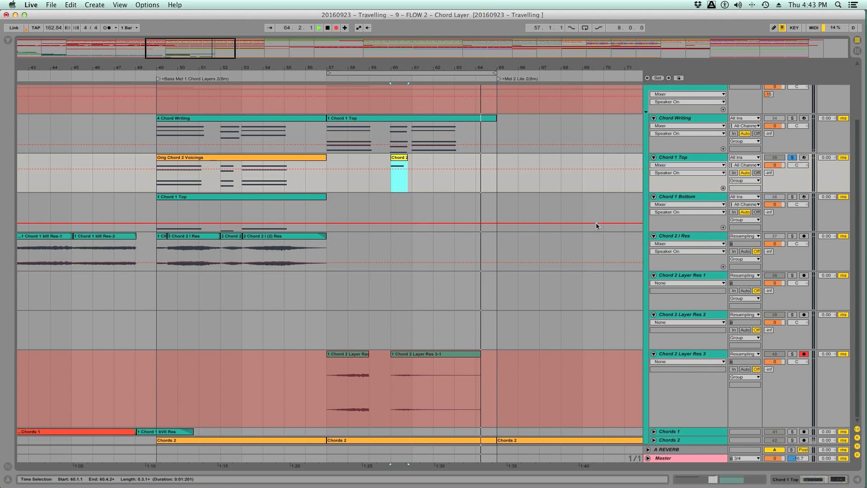
{"action": "key", "text": "space"}
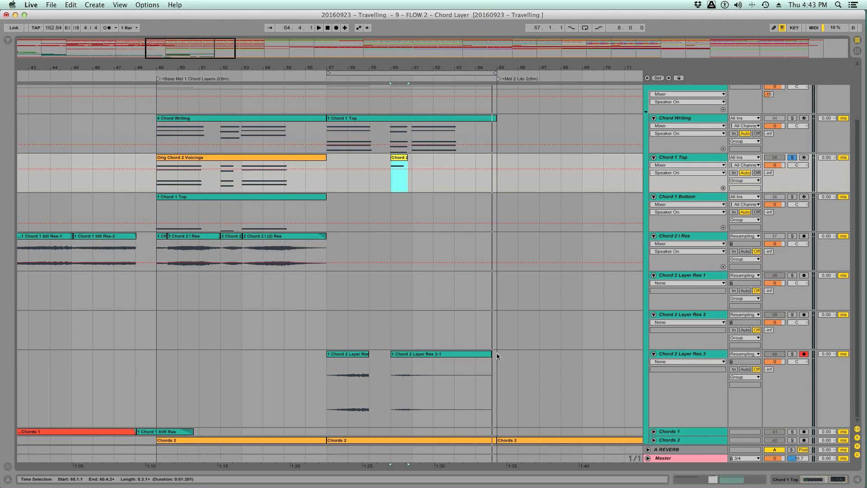
{"action": "left_click_drag", "start_coordinate": [492, 354], "coordinate": [410, 358]}
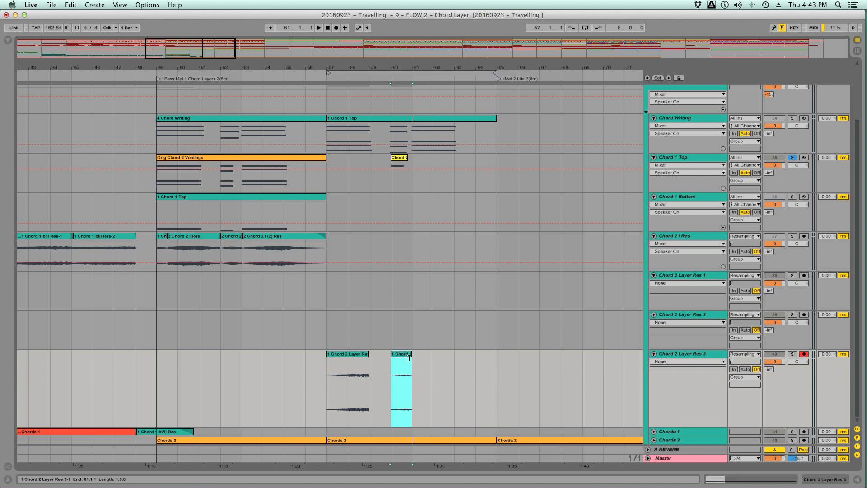
Isolate the high-voice clip's third chord from bar 61 to 65 and record it onto Chord 2 Layer Res 3, ending the recording at bar 65.
{"action": "left_click_drag", "start_coordinate": [408, 160], "coordinate": [498, 164]}
{"action": "left_click_drag", "start_coordinate": [392, 158], "coordinate": [425, 159]}
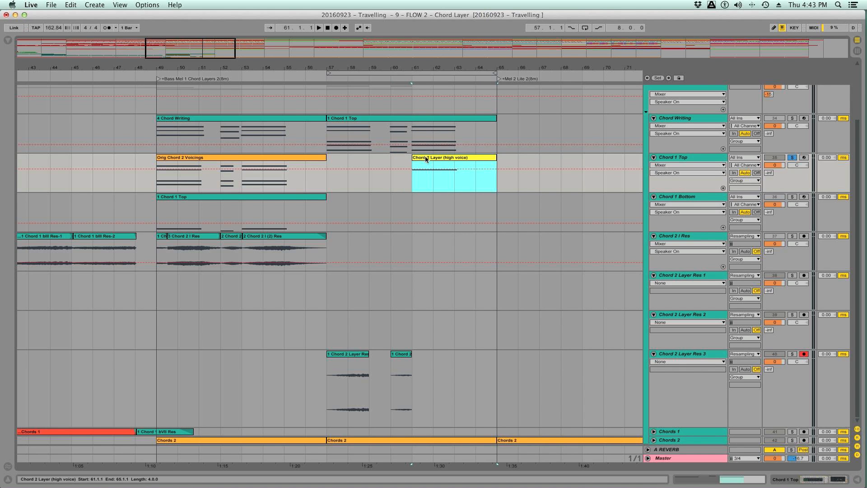
{"action": "key", "text": "F9"}
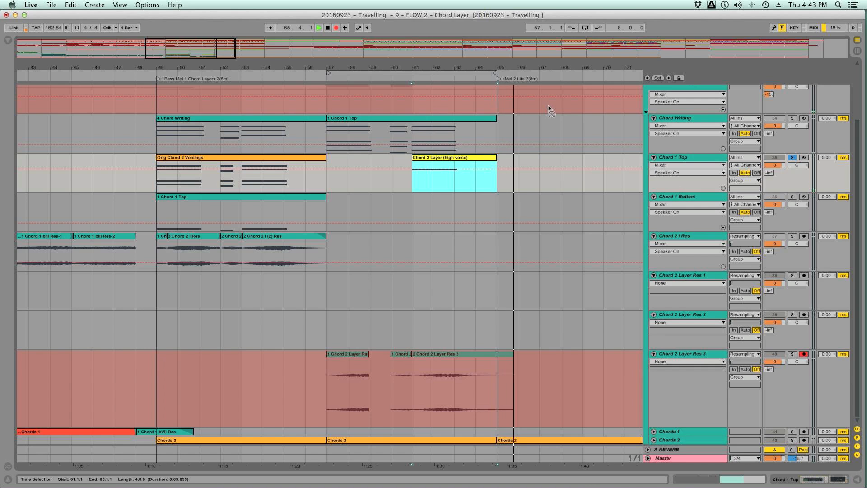
{"action": "key", "text": "space"}
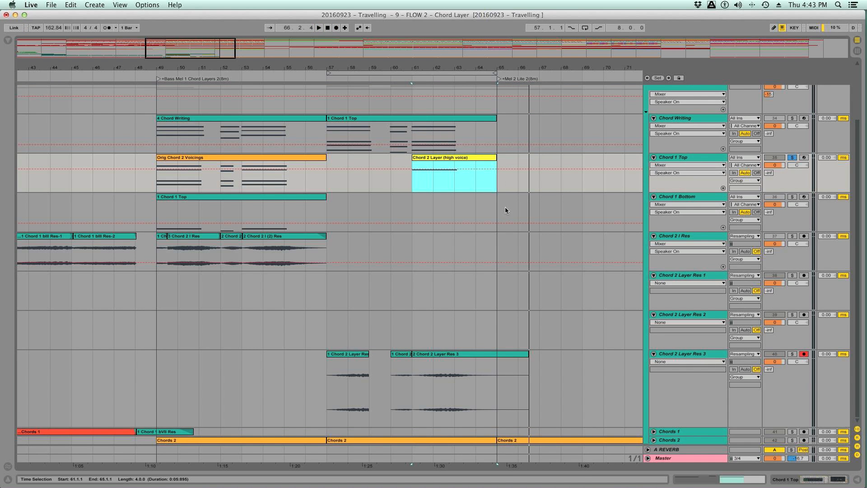
{"action": "left_click_drag", "start_coordinate": [528, 354], "coordinate": [497, 354]}
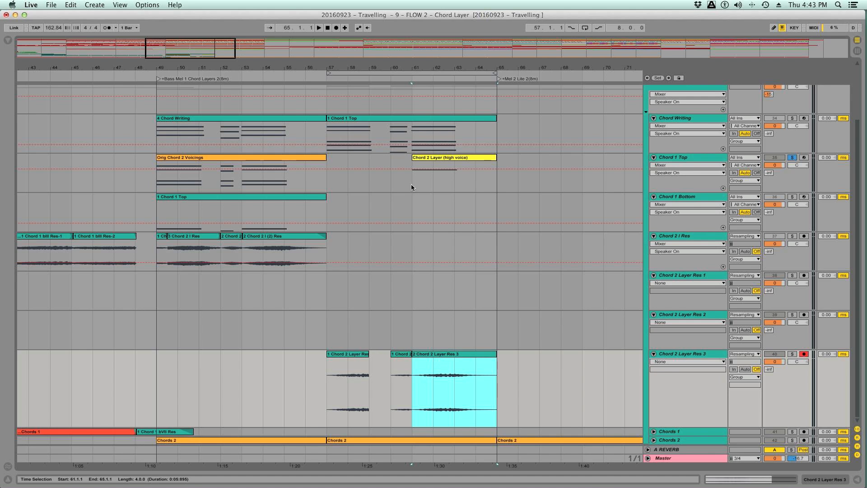
Restore the high-voice MIDI clip's start to bar 57 and extend the first recorded chord clip to bar 60.
{"action": "left_click_drag", "start_coordinate": [411, 158], "coordinate": [326, 158]}
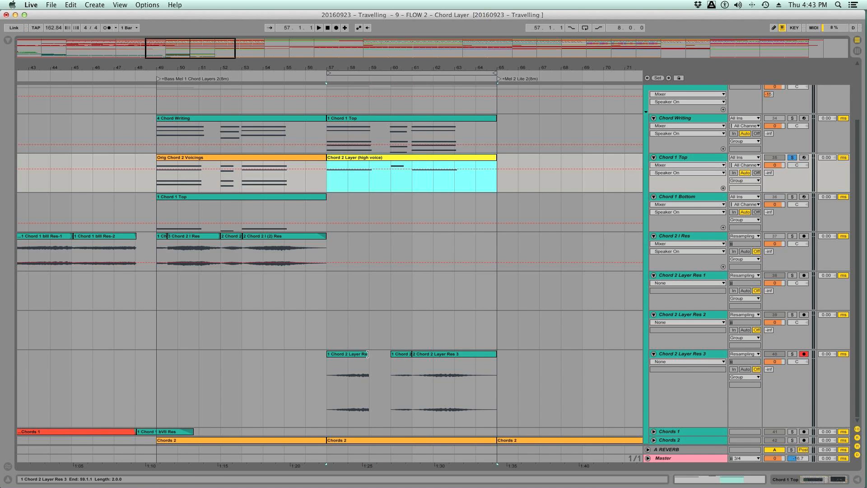
{"action": "left_click_drag", "start_coordinate": [369, 354], "coordinate": [382, 356]}
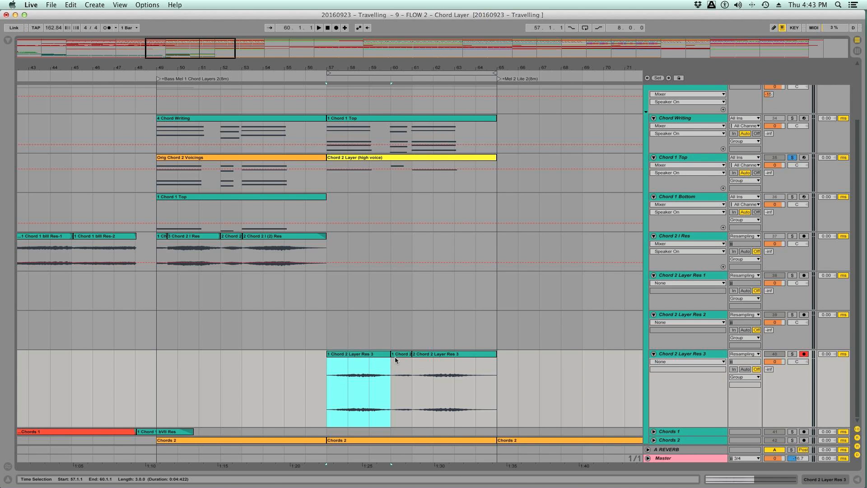
{"action": "left_click", "coordinate": [396, 354]}
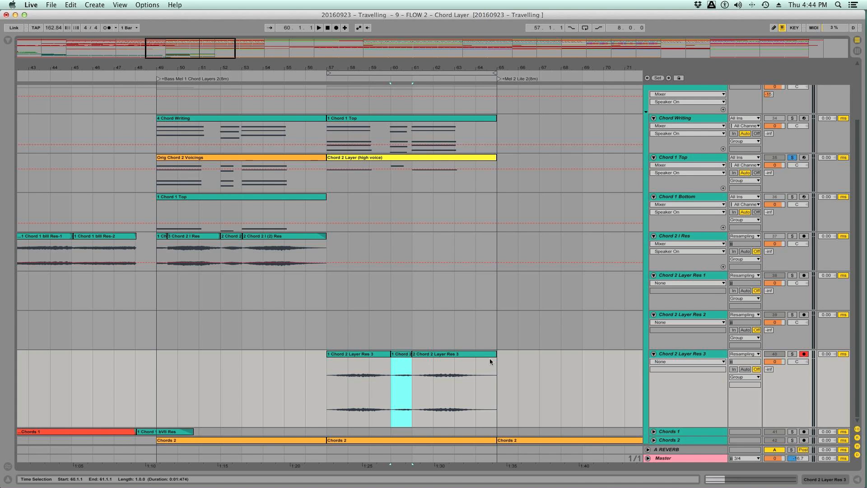
Fold the tracks from Chord Writing through Chord 2 Layer Res 2, and unfold Chords 2 with the insert marker at bar 57.
{"action": "left_click", "coordinate": [676, 314]}
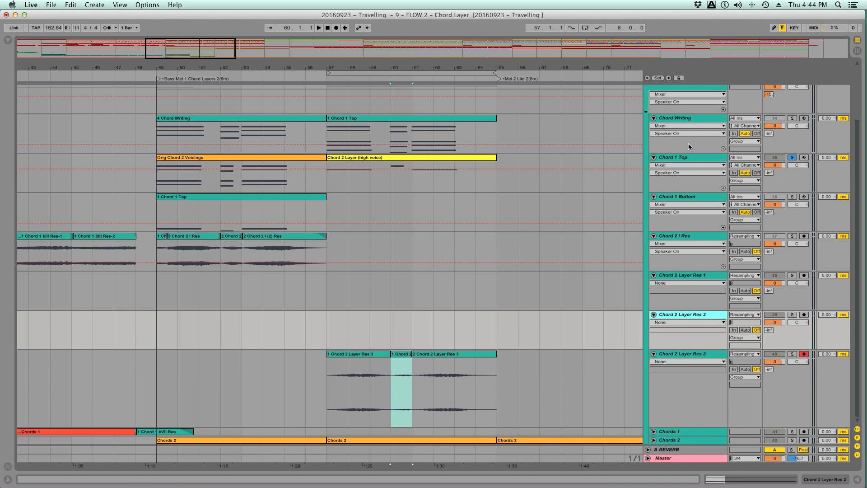
{"action": "left_click", "coordinate": [678, 118]}
{"action": "left_click", "coordinate": [654, 119], "text": "alt"}
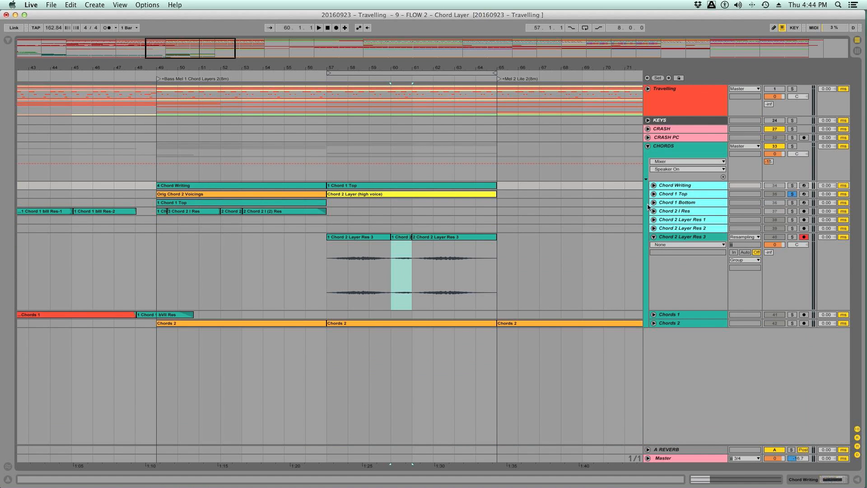
{"action": "left_click", "coordinate": [329, 264]}
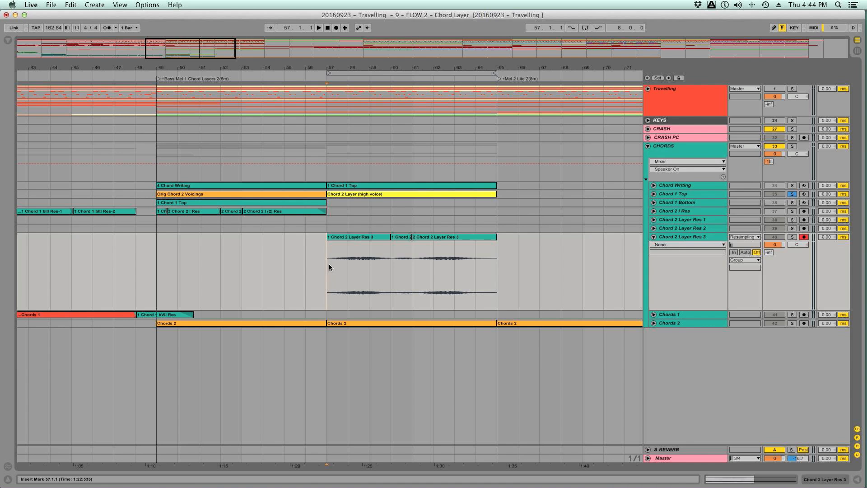
{"action": "left_click", "coordinate": [653, 323]}
{"action": "scroll", "coordinate": [418, 310], "scroll_direction": "left", "scroll_amount": 1}
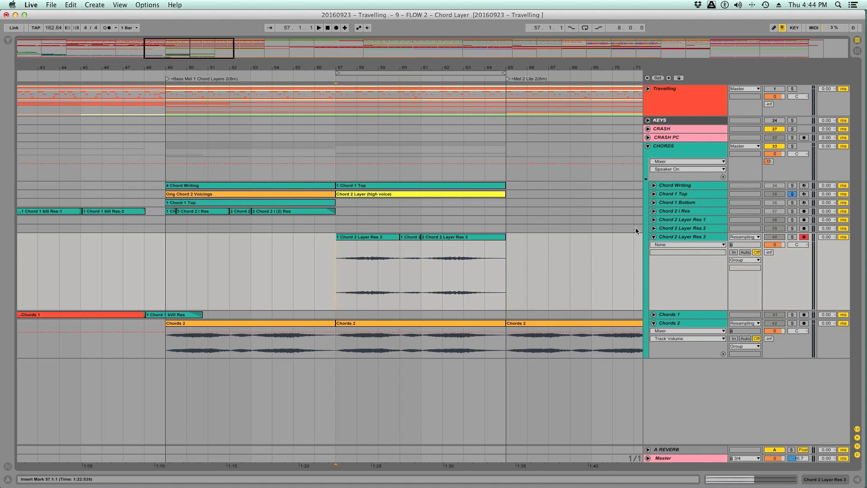
Turn off the solo on Chord 1 Top and display the Fades on the Chord 2 Layer Res 3 track.
{"action": "left_click", "coordinate": [793, 195]}
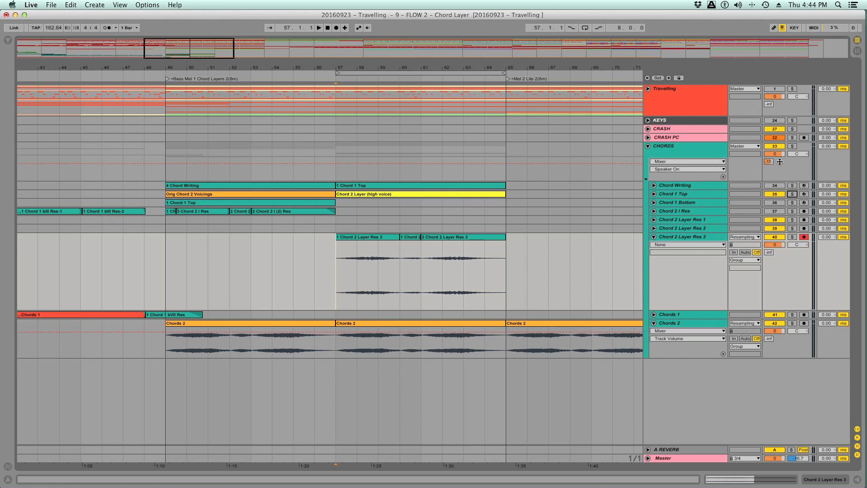
{"action": "key", "text": "space"}
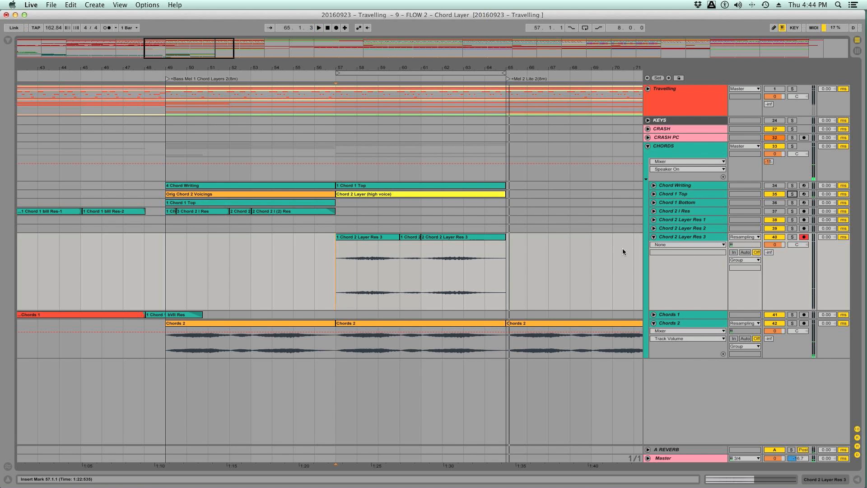
{"action": "left_click", "coordinate": [673, 240]}
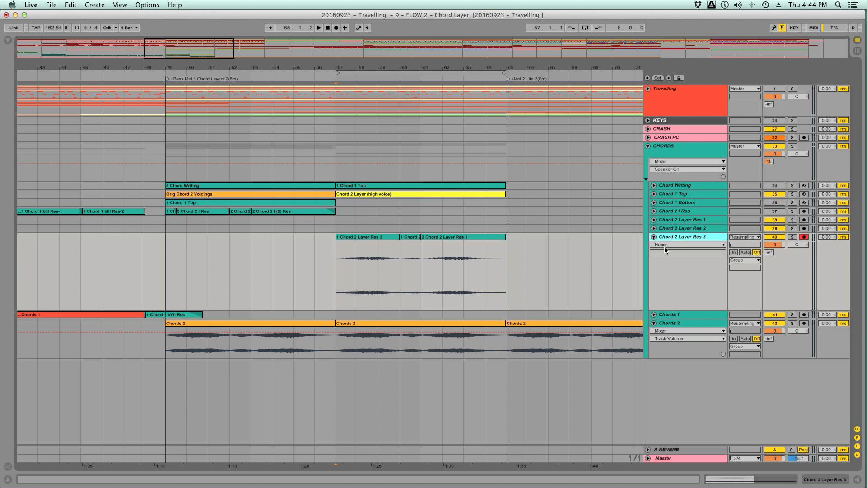
{"action": "left_click", "coordinate": [665, 247]}
{"action": "left_click", "coordinate": [662, 254]}
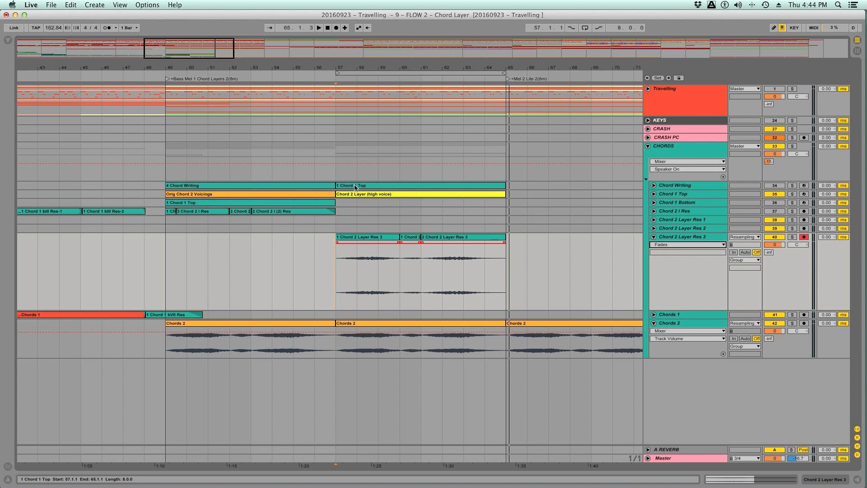
Add a short fade-in at bar 57 and a short crossfade at bar 60 to the Chord 2 Layer Res 3 clips.
{"action": "left_click_drag", "start_coordinate": [335, 68], "coordinate": [335, 93]}
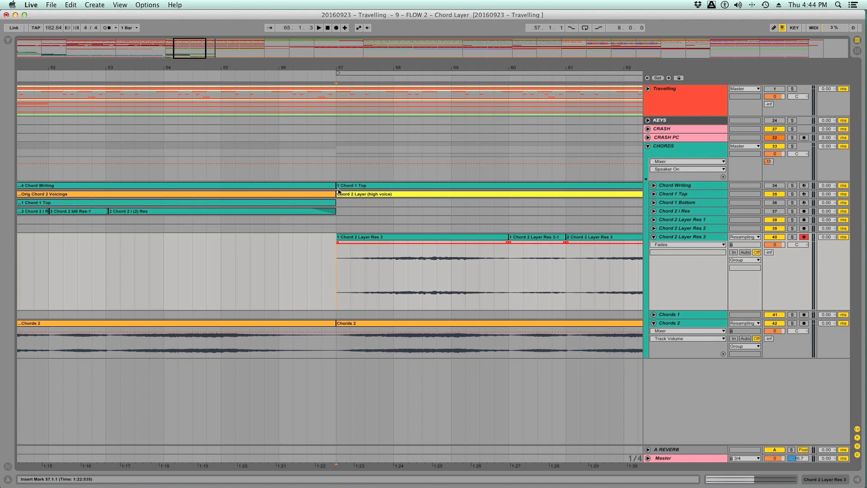
{"action": "left_click_drag", "start_coordinate": [339, 68], "coordinate": [338, 83]}
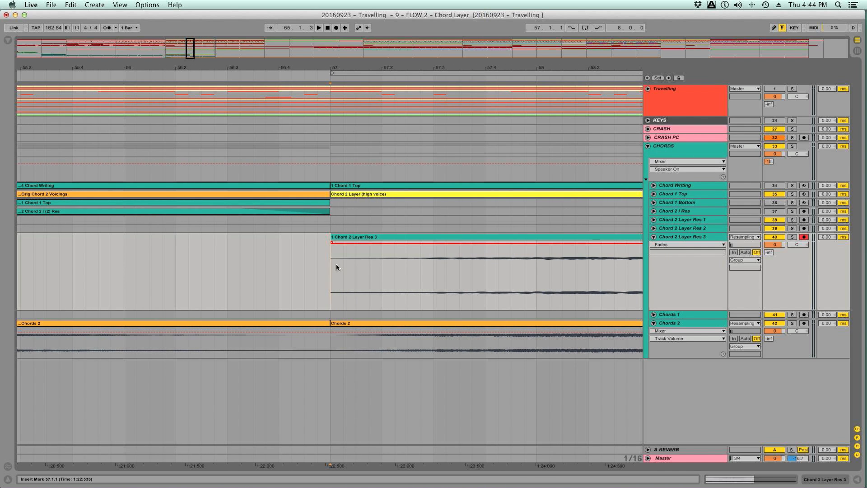
{"action": "left_click", "coordinate": [332, 243]}
{"action": "scroll", "coordinate": [468, 268], "scroll_direction": "right", "scroll_amount": 13}
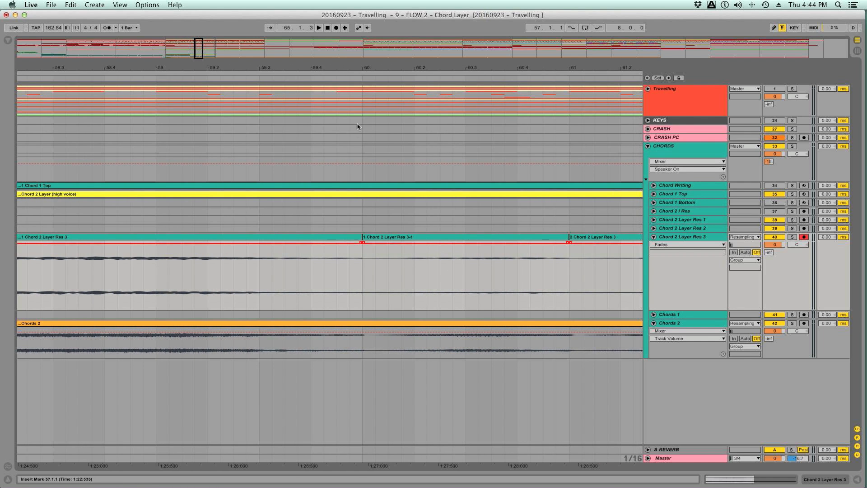
{"action": "left_click_drag", "start_coordinate": [362, 68], "coordinate": [362, 100]}
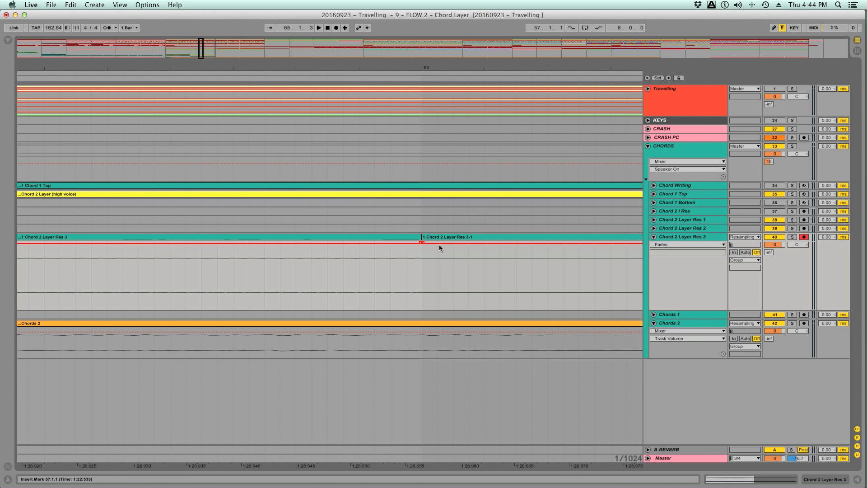
{"action": "left_click_drag", "start_coordinate": [421, 244], "coordinate": [421, 244]}
Add a short crossfade at bar 61 and a short fade-out at bar 65 to the Chord 2 Layer Res 3 clips.
{"action": "scroll", "coordinate": [445, 275], "scroll_direction": "right", "scroll_amount": 10}
{"action": "scroll", "coordinate": [445, 276], "scroll_direction": "right", "scroll_amount": 10}
{"action": "left_click_drag", "start_coordinate": [408, 66], "coordinate": [324, 49]}
{"action": "left_click_drag", "start_coordinate": [571, 65], "coordinate": [486, 177]}
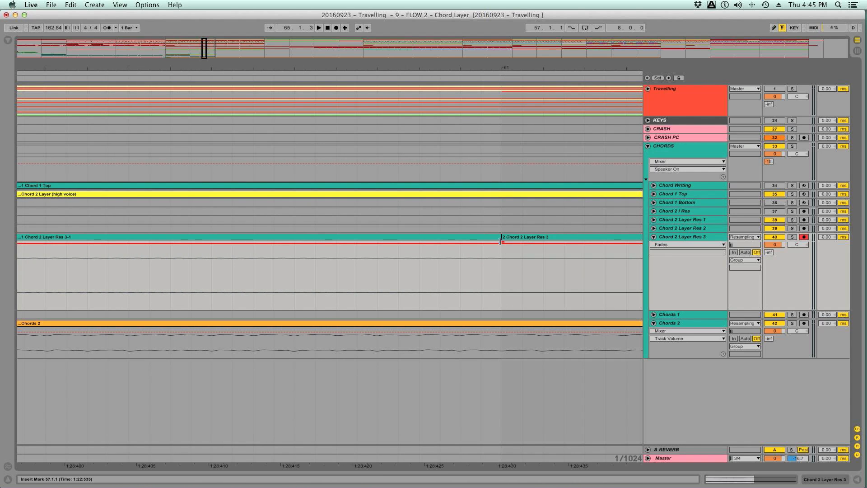
{"action": "left_click_drag", "start_coordinate": [501, 240], "coordinate": [504, 245]}
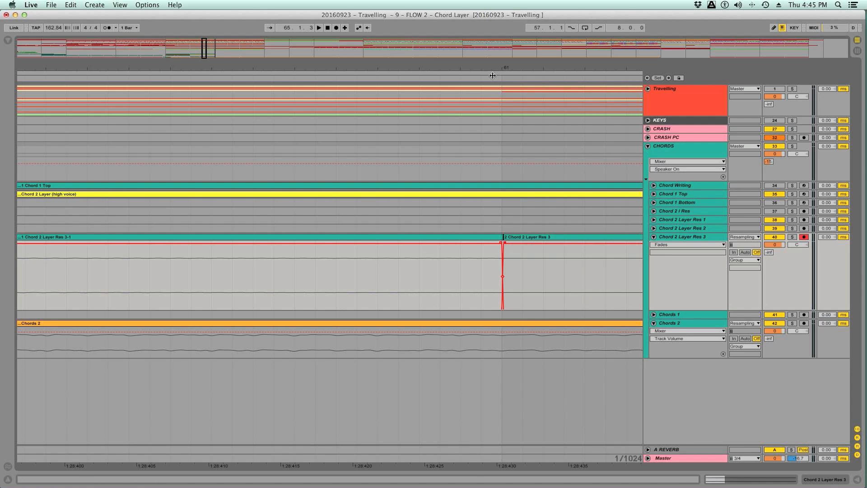
{"action": "left_click_drag", "start_coordinate": [495, 68], "coordinate": [421, 39]}
{"action": "left_click_drag", "start_coordinate": [561, 66], "coordinate": [548, 202]}
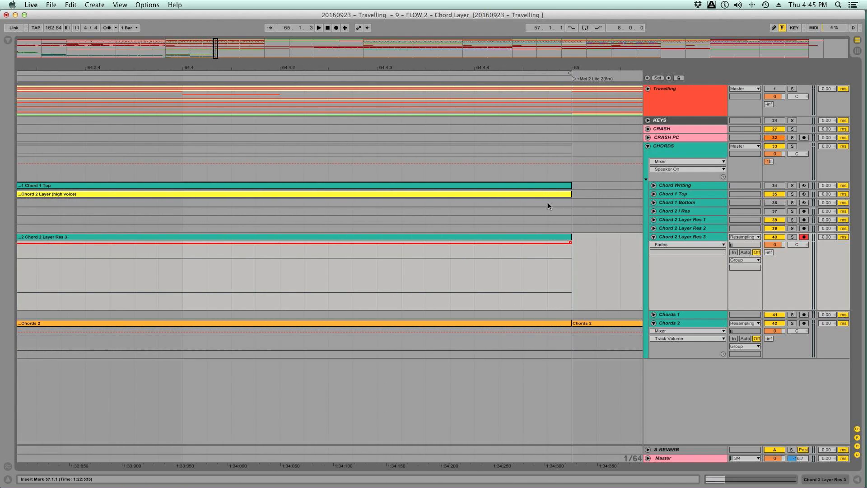
{"action": "left_click", "coordinate": [570, 245]}
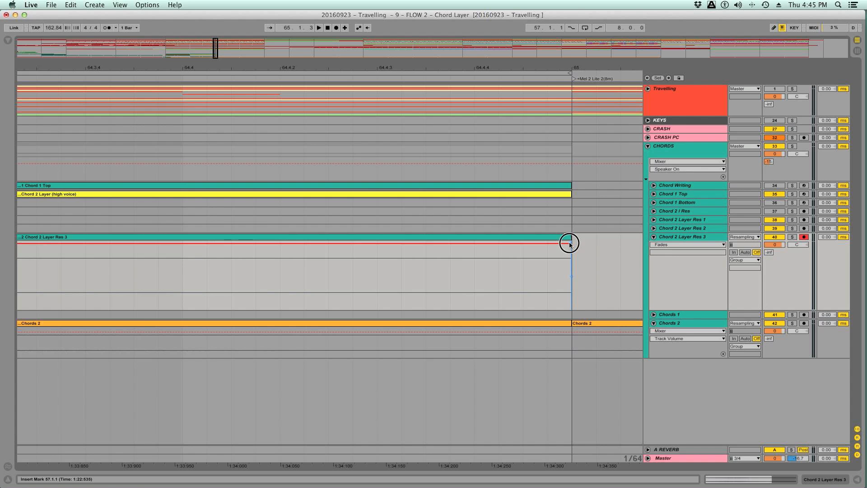
{"action": "left_click_drag", "start_coordinate": [549, 64], "coordinate": [548, 3]}
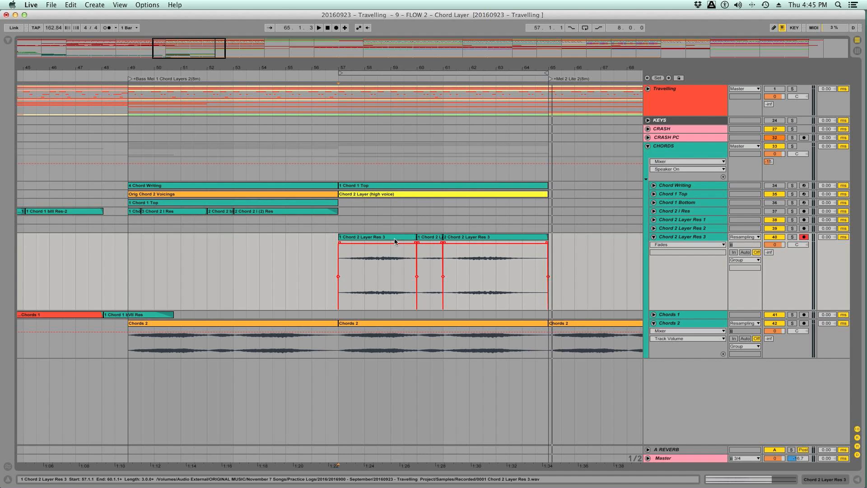
Turn off Warp for all three recorded clips on Chord 2 Layer Res 3 and hide the clip detail view.
{"action": "double_click", "coordinate": [395, 242]}
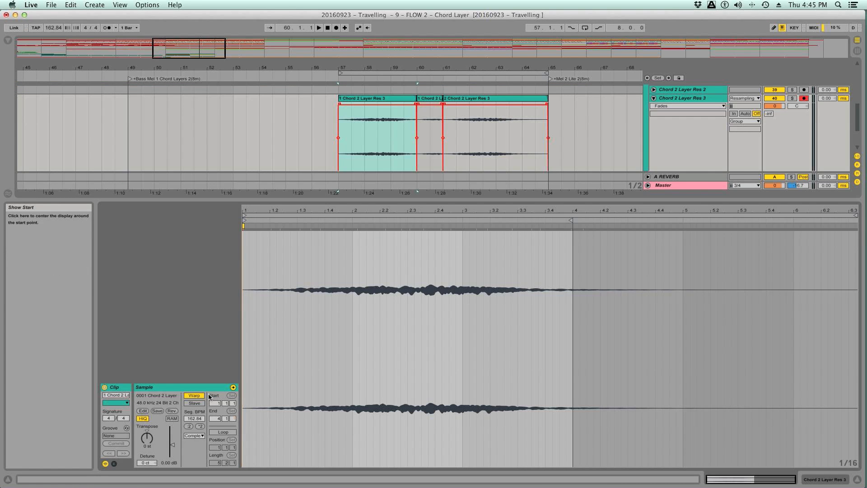
{"action": "left_click", "coordinate": [194, 396]}
{"action": "left_click", "coordinate": [432, 99]}
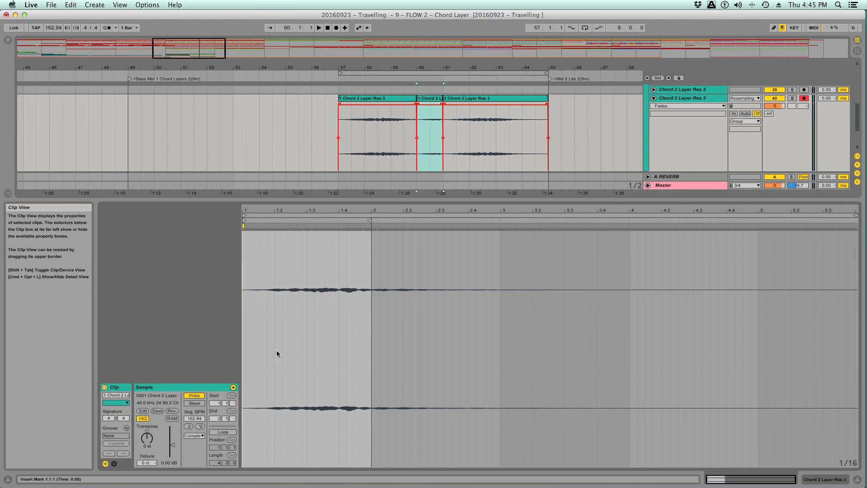
{"action": "left_click", "coordinate": [194, 396]}
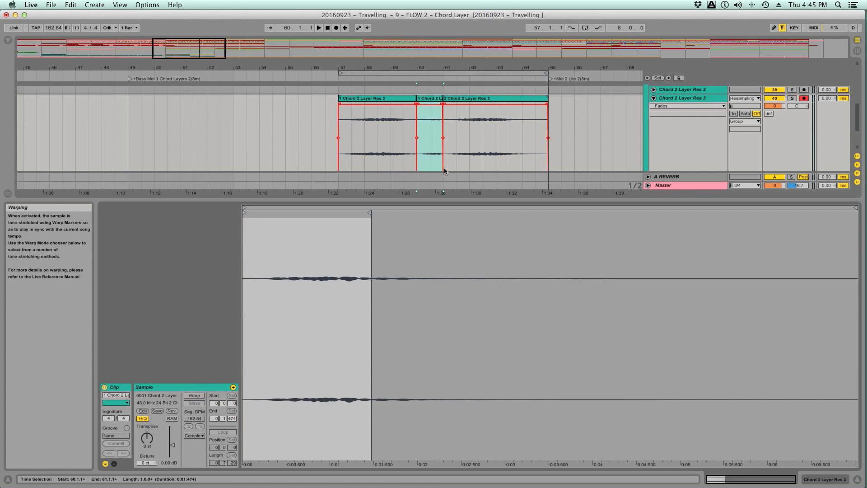
{"action": "left_click", "coordinate": [492, 99]}
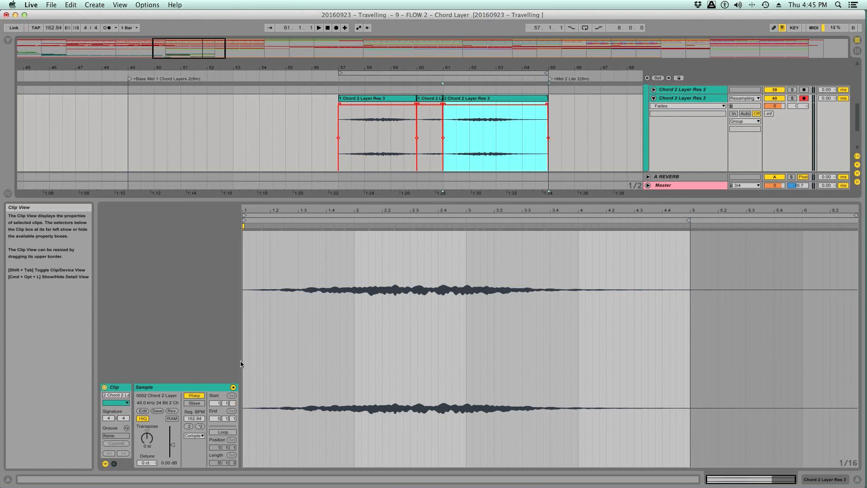
{"action": "left_click", "coordinate": [190, 397]}
{"action": "key", "text": "super+alt+l"}
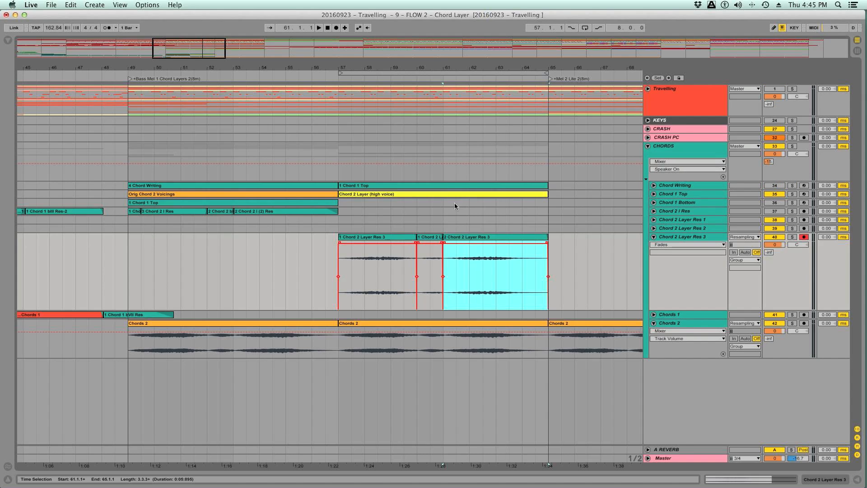
Solo Chord 2 Layer Res 3 and play it back from just before bar 57 and from 59.3.
{"action": "left_click", "coordinate": [340, 373]}
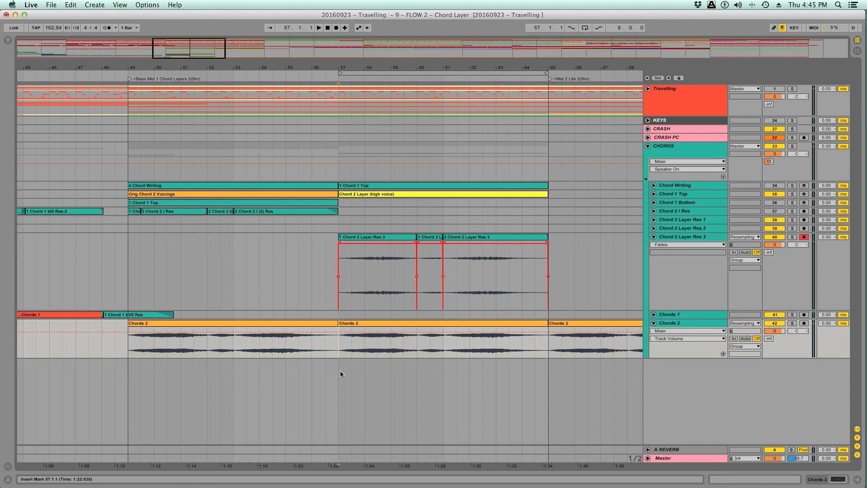
{"action": "left_click", "coordinate": [793, 237]}
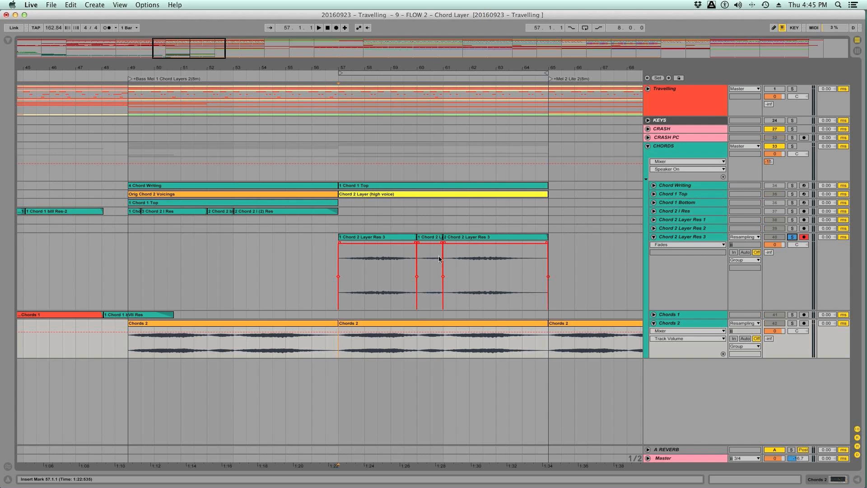
{"action": "left_click", "coordinate": [326, 264]}
{"action": "key", "text": "space"}
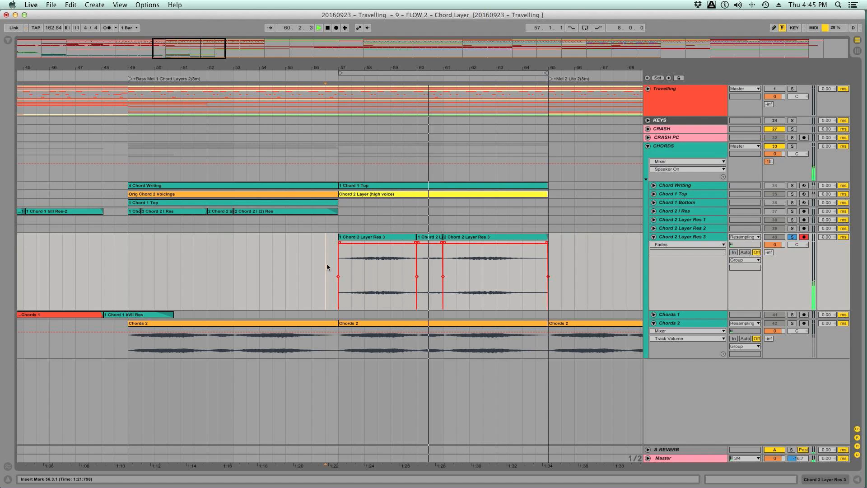
{"action": "key", "text": "space"}
{"action": "left_click", "coordinate": [405, 267]}
{"action": "key", "text": "space"}
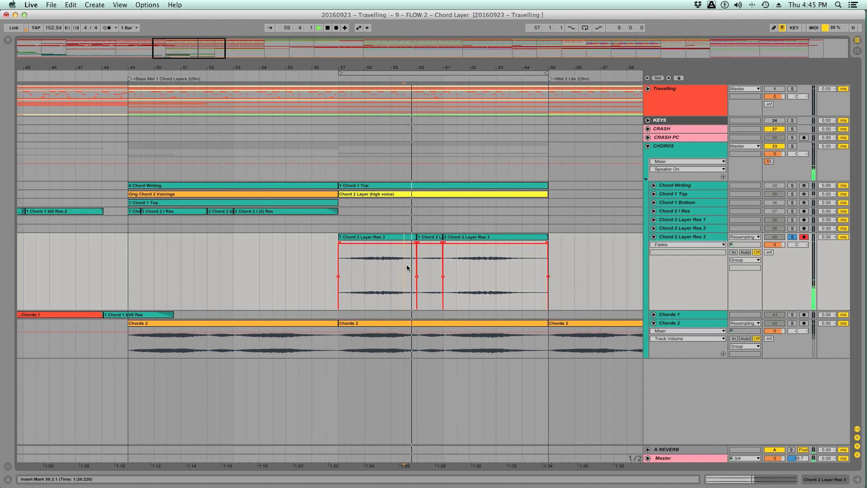
Widen the crossfade at bar 60 on Chord 2 Layer Res 3 slightly and play back the transition from 59.4.
{"action": "left_click_drag", "start_coordinate": [419, 68], "coordinate": [418, 217]}
{"action": "left_click_drag", "start_coordinate": [330, 242], "coordinate": [326, 243]}
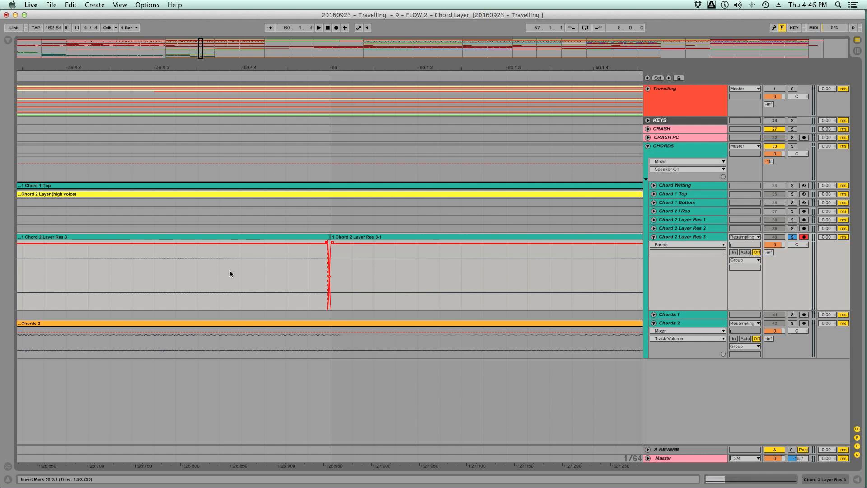
{"action": "left_click_drag", "start_coordinate": [283, 70], "coordinate": [283, 104]}
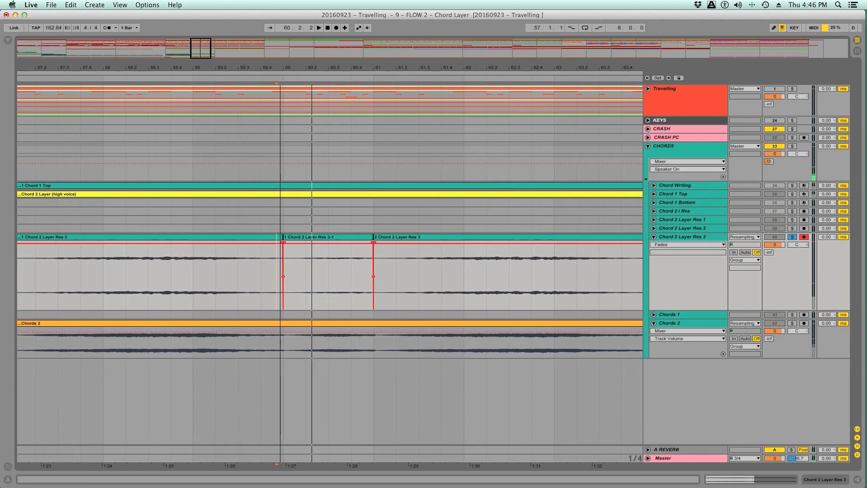
{"action": "left_click", "coordinate": [255, 277]}
{"action": "key", "text": "space"}
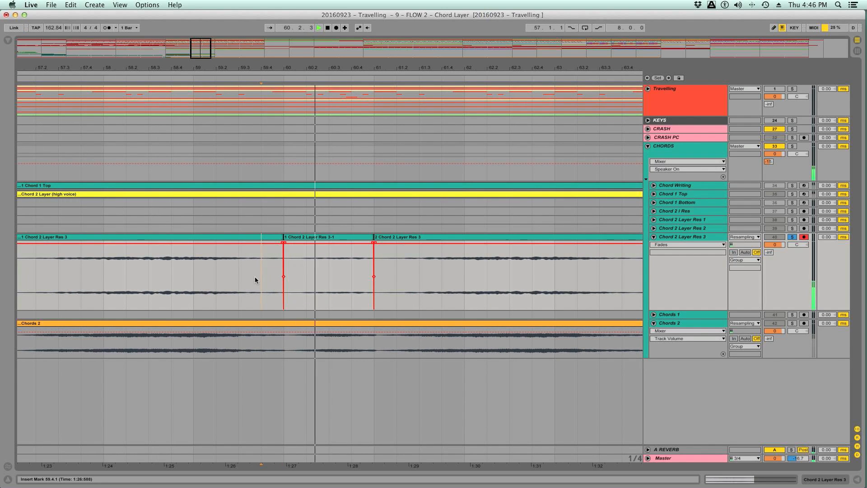
Listen to the soloed chord clips' start at bar 57 and their transitions at bars 60 and 61.
{"action": "left_click", "coordinate": [354, 261]}
{"action": "left_click", "coordinate": [355, 262]}
{"action": "left_click", "coordinate": [355, 262]}
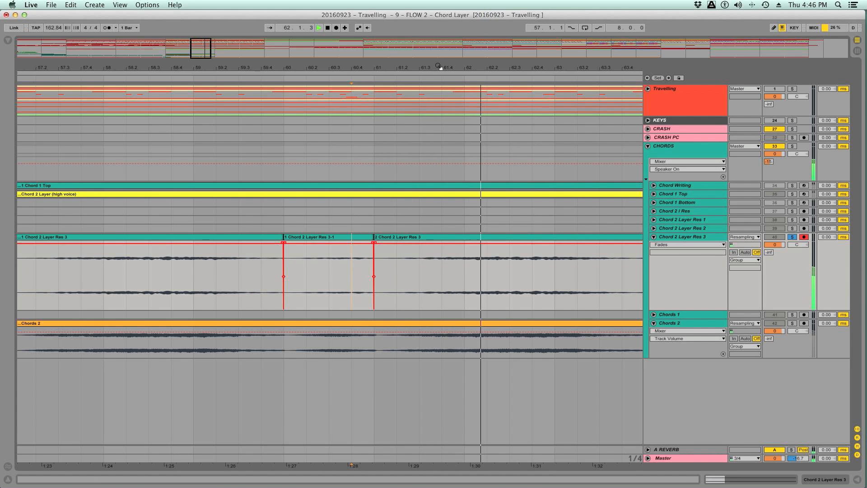
{"action": "left_click_drag", "start_coordinate": [440, 67], "coordinate": [456, 149]}
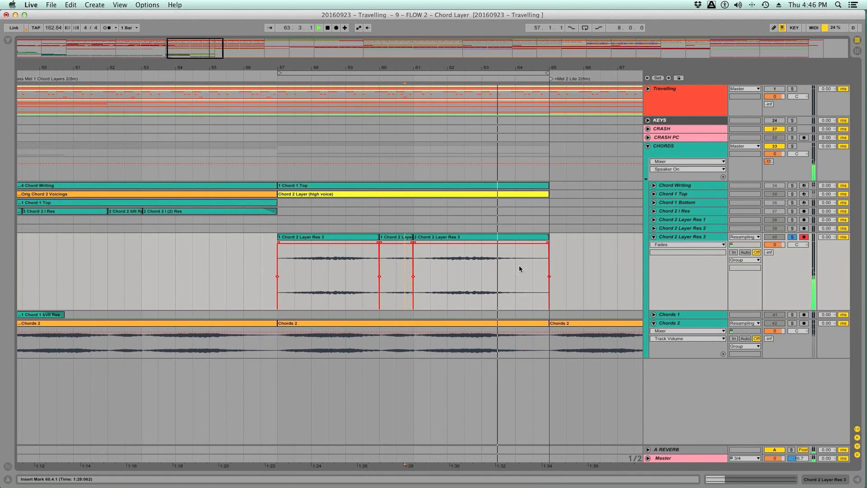
{"action": "left_click", "coordinate": [261, 270]}
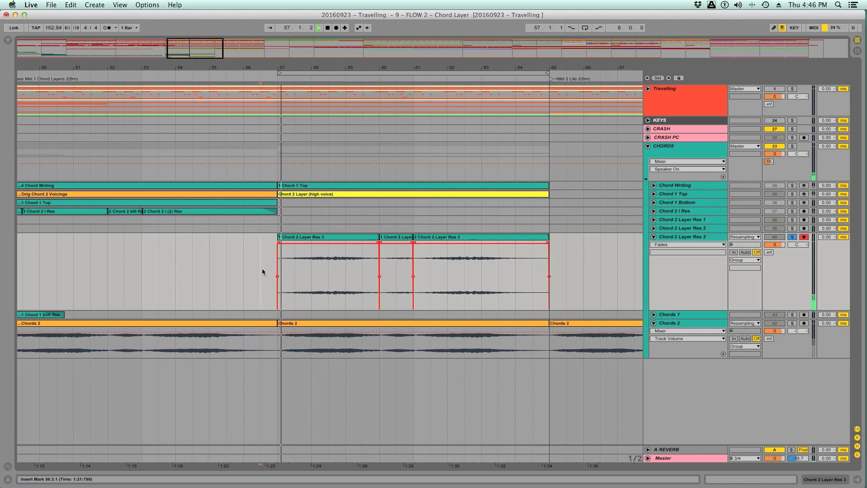
{"action": "left_click", "coordinate": [370, 270]}
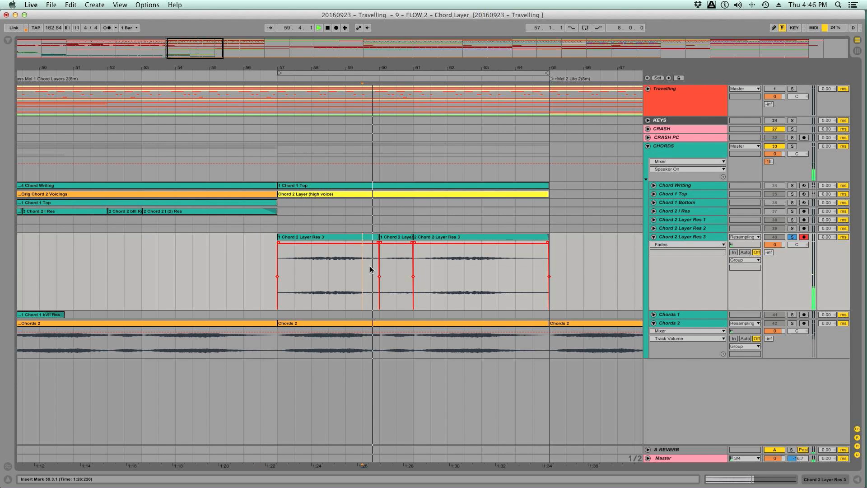
{"action": "key", "text": "space"}
{"action": "key", "text": "space"}
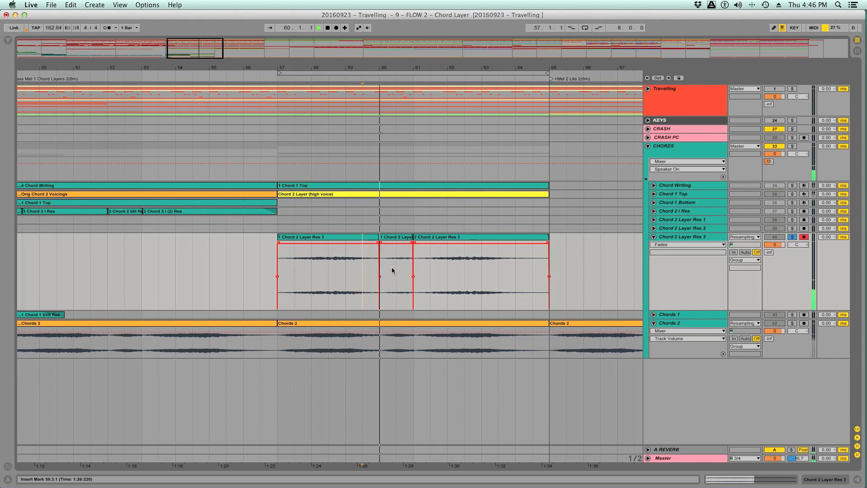
{"action": "left_click", "coordinate": [396, 271]}
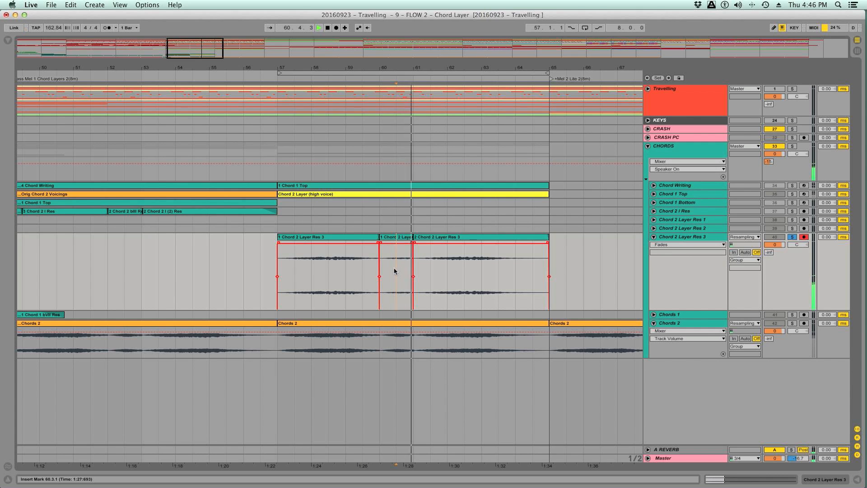
{"action": "key", "text": "space"}
Add an audio track below Chords 2, name it Chord Layer and set its input to Resampling.
{"action": "left_click", "coordinate": [276, 378]}
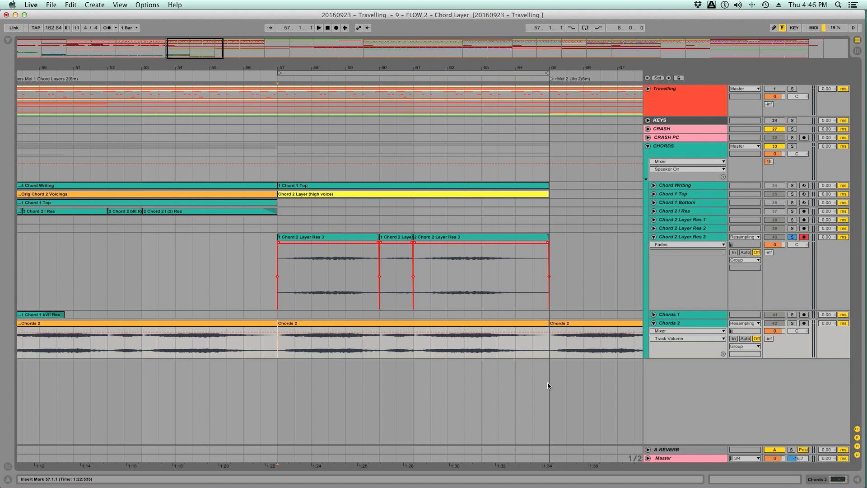
{"action": "left_click", "coordinate": [668, 325]}
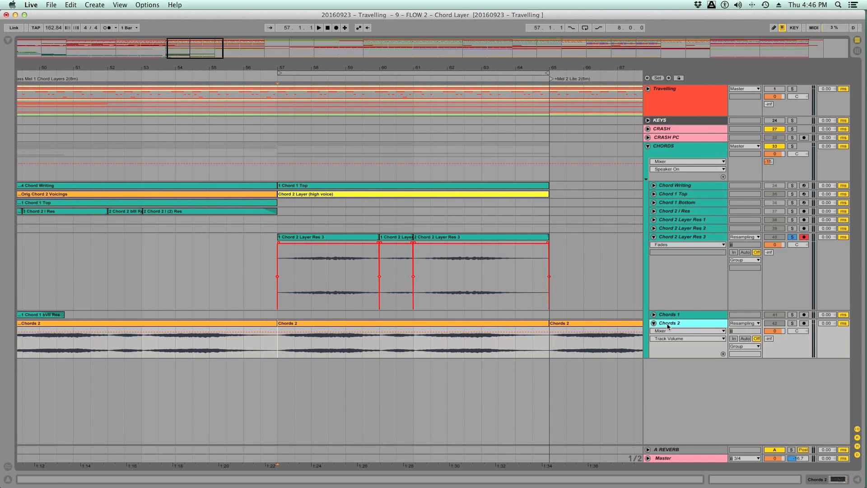
{"action": "key", "text": "super+t"}
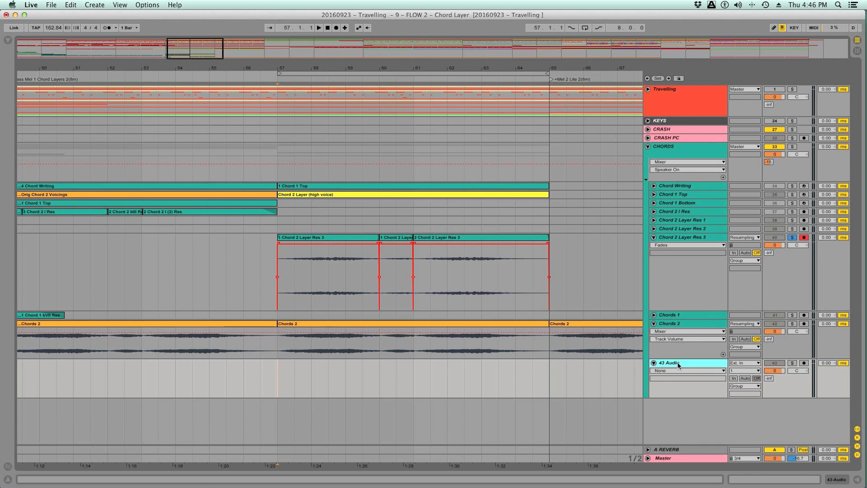
{"action": "key", "text": "super+r"}
{"action": "type", "text": "Chord Layer"}
{"action": "key", "text": "Return"}
{"action": "left_click", "coordinate": [752, 363]}
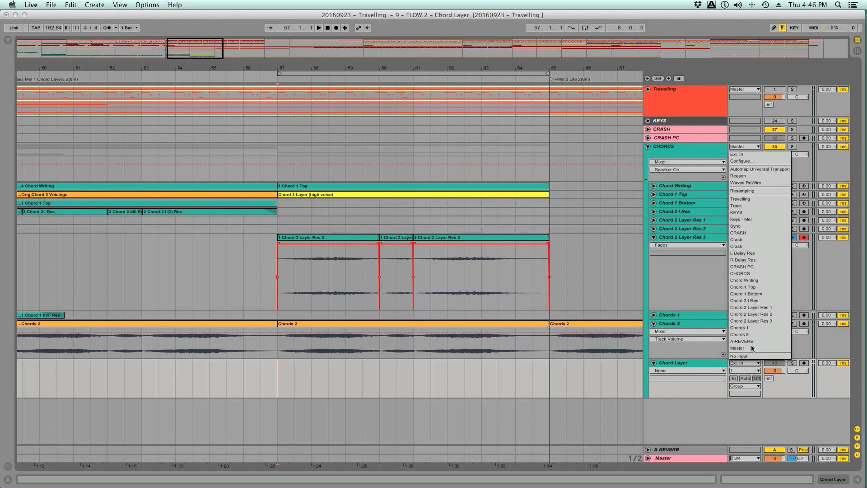
{"action": "left_click", "coordinate": [758, 191]}
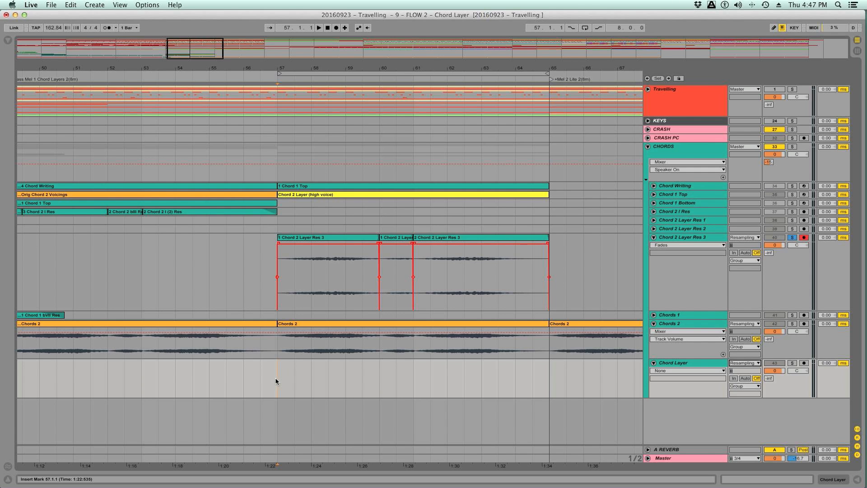
Arm Chord Layer instead of Chord 2 Layer Res 3 and record the soloed chords onto it from bar 57 to just past bar 65.
{"action": "key", "text": "F9"}
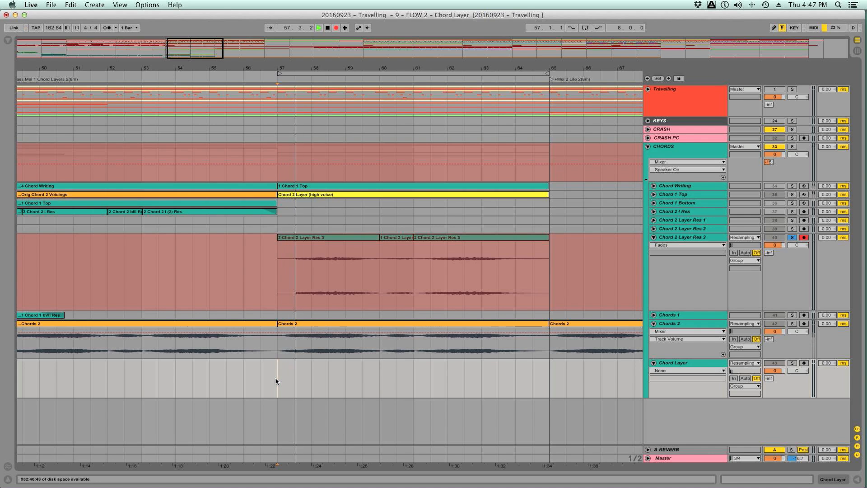
{"action": "key", "text": "space"}
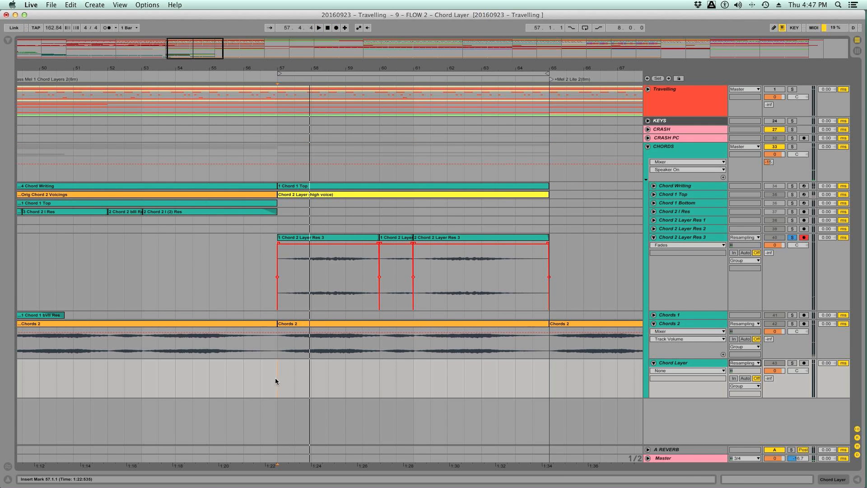
{"action": "left_click", "coordinate": [804, 238]}
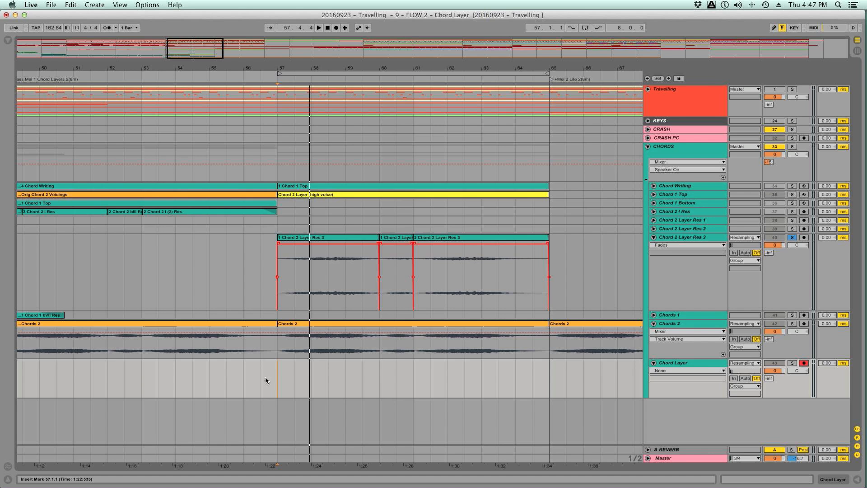
{"action": "key", "text": "F9"}
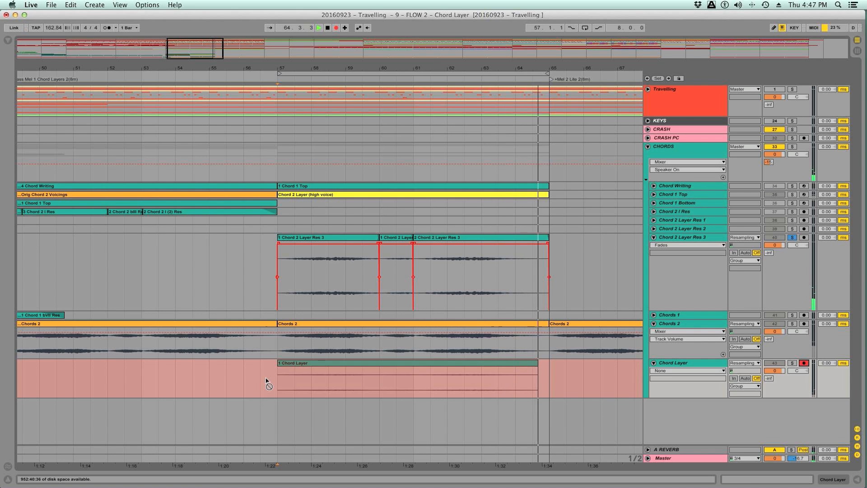
{"action": "key", "text": "space"}
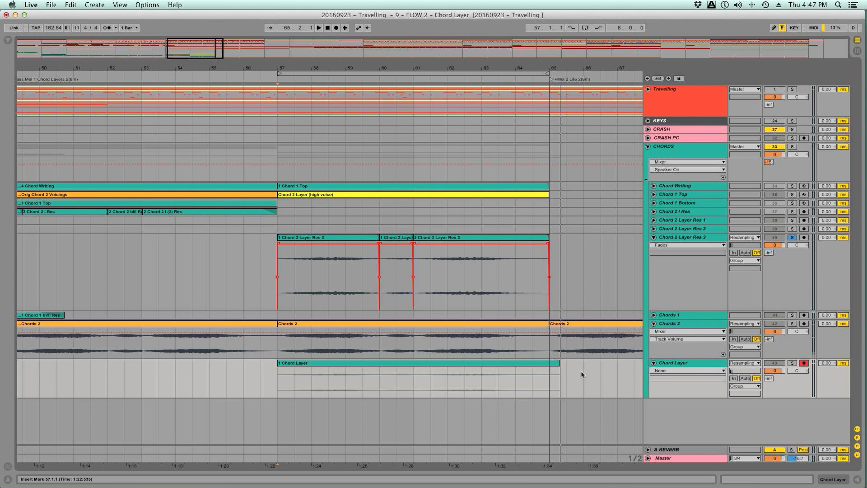
Turn off Warp for the recorded Chord Layer clip and set the clip's end at bar 65.
{"action": "left_click", "coordinate": [549, 364]}
{"action": "left_click_drag", "start_coordinate": [548, 364], "coordinate": [546, 362]}
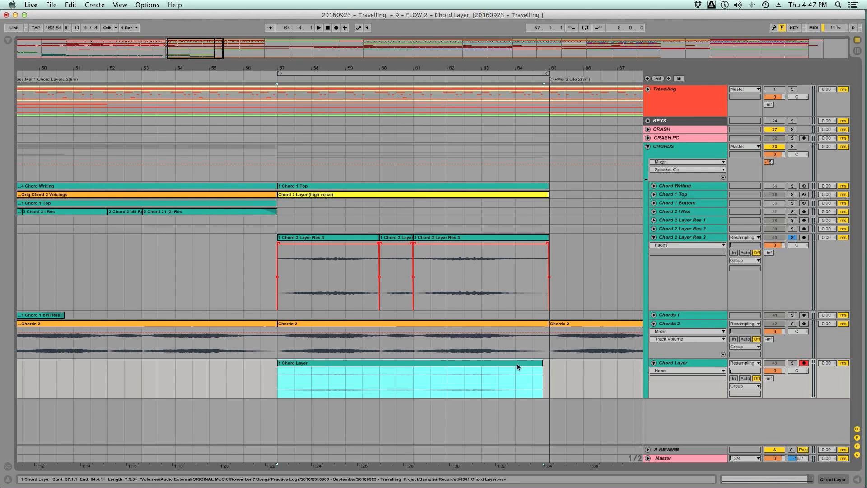
{"action": "double_click", "coordinate": [447, 362]}
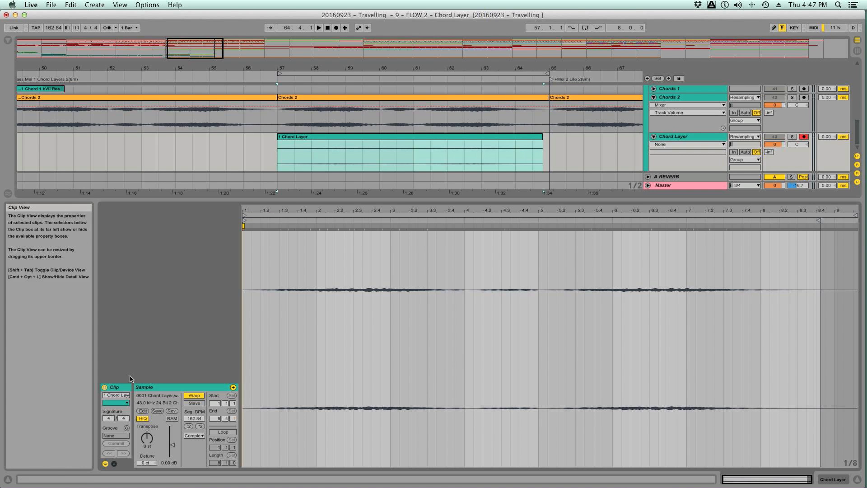
{"action": "left_click", "coordinate": [194, 395]}
{"action": "double_click", "coordinate": [425, 199]}
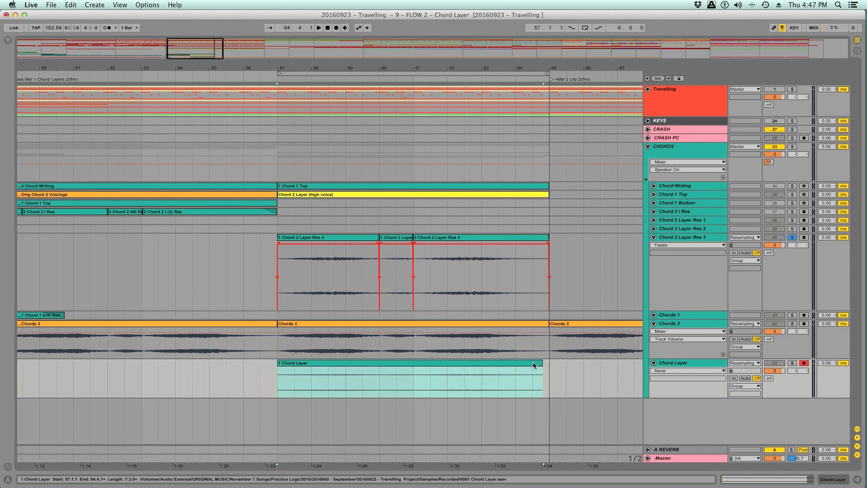
{"action": "left_click", "coordinate": [548, 364]}
{"action": "left_click_drag", "start_coordinate": [549, 364], "coordinate": [550, 364]}
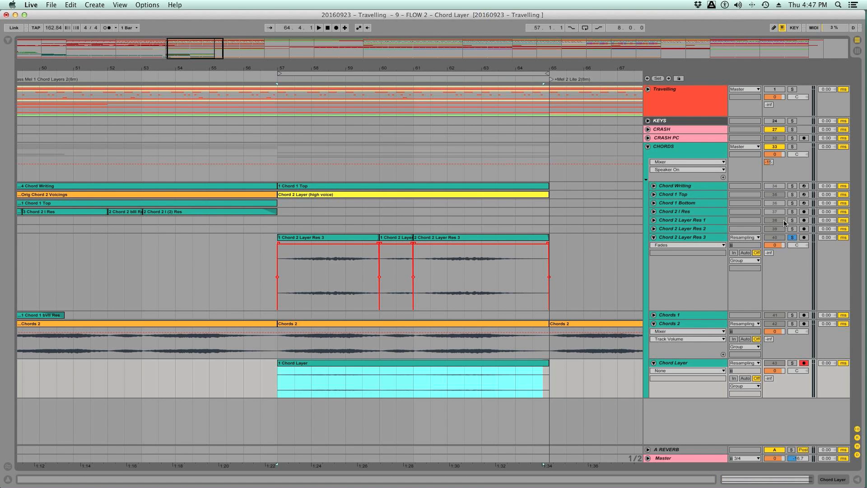
Select bars 57 to 65 on Chord Layer, then fold the Chords 2 track and enlarge the Chord Layer track's height.
{"action": "double_click", "coordinate": [666, 149]}
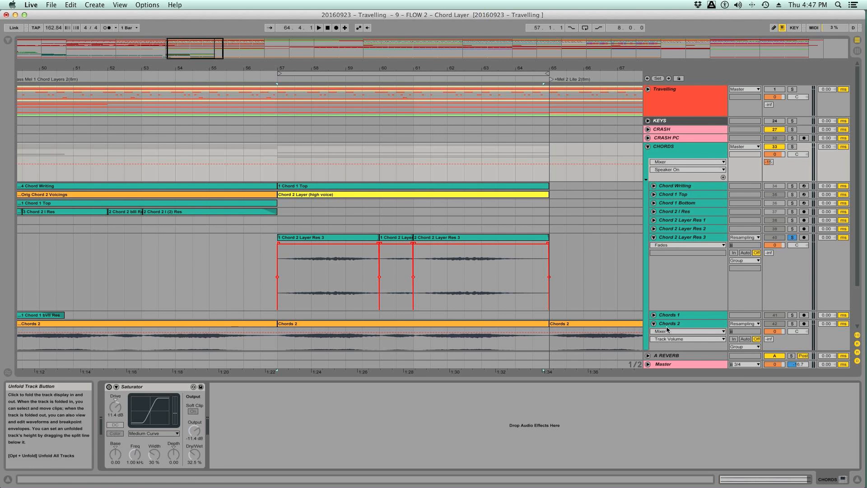
{"action": "scroll", "coordinate": [664, 287], "scroll_direction": "down", "scroll_amount": 3}
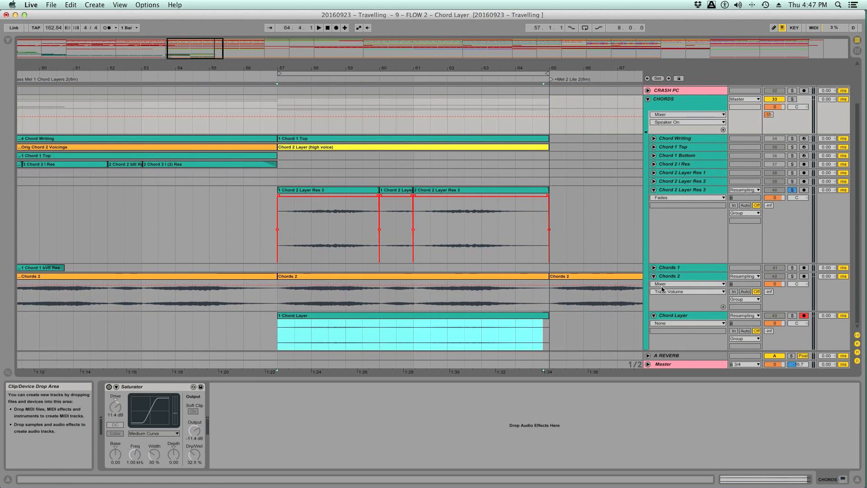
{"action": "left_click", "coordinate": [473, 322]}
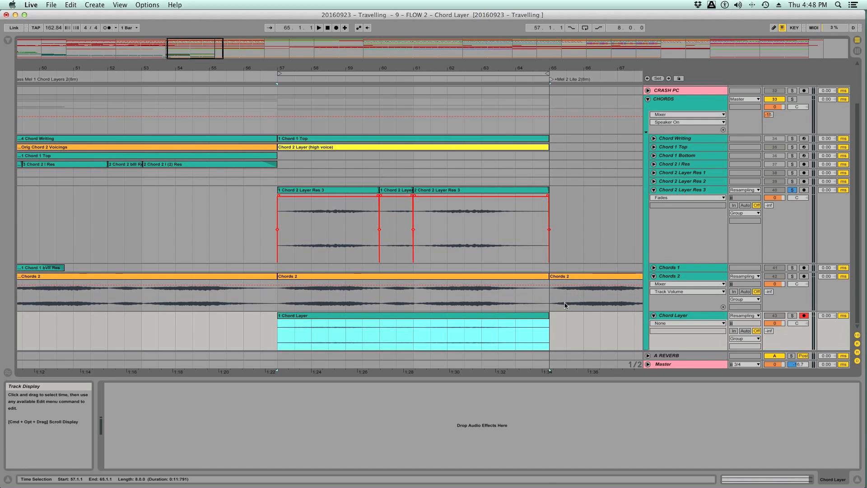
{"action": "left_click_drag", "start_coordinate": [665, 312], "coordinate": [670, 265]}
{"action": "left_click_drag", "start_coordinate": [671, 320], "coordinate": [669, 374]}
{"action": "scroll", "coordinate": [666, 343], "scroll_direction": "down", "scroll_amount": 2}
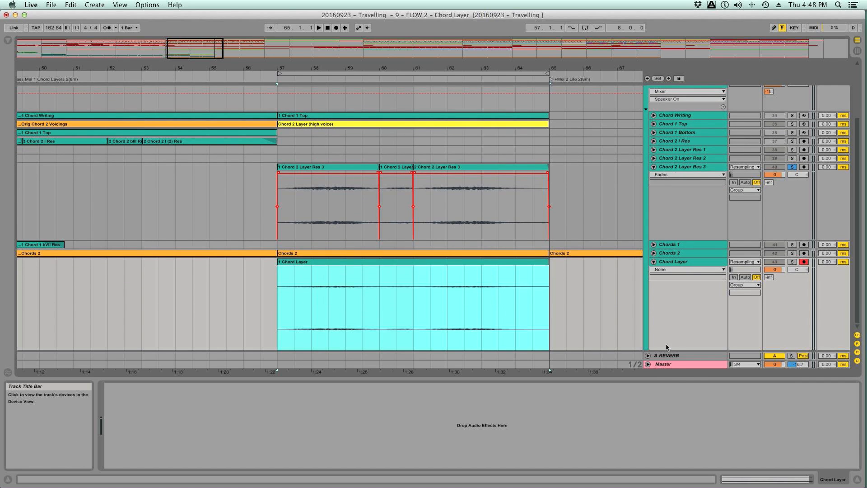
Unsolo Chord 2 Layer Res 3, mute it along with Chord 2 Layer Res 1, Res 2 and Chord 1 Top, and play from bar 57.
{"action": "left_click", "coordinate": [793, 167]}
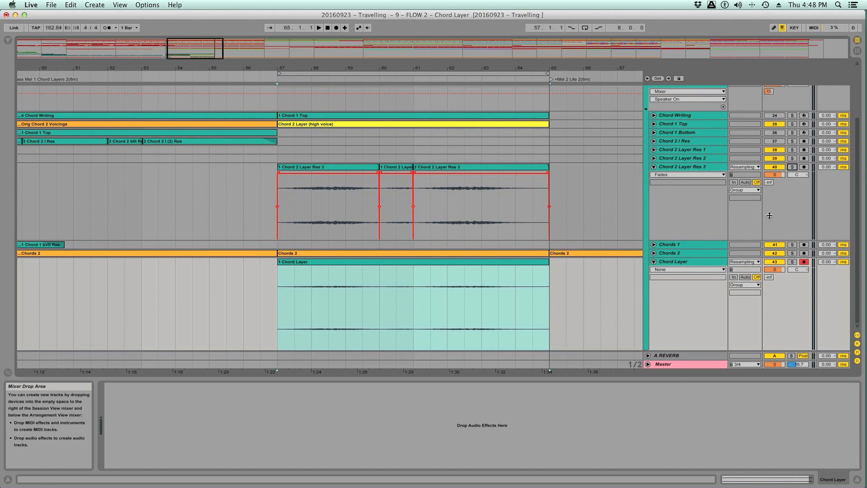
{"action": "left_click", "coordinate": [775, 167]}
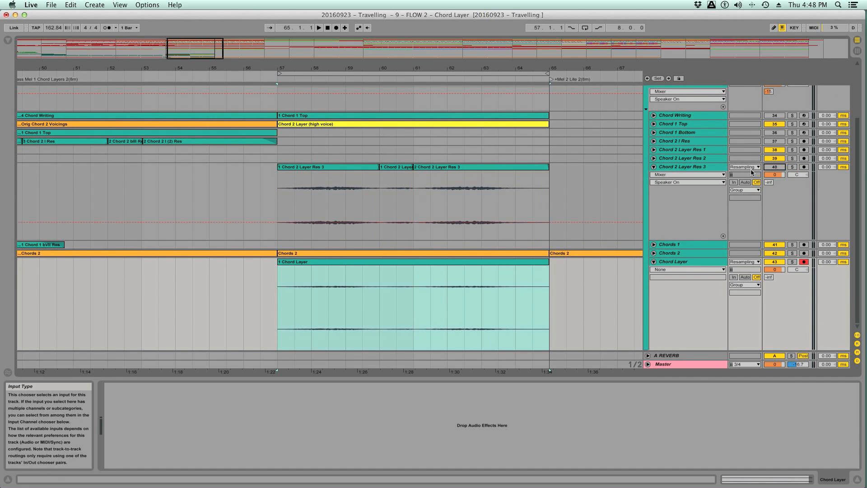
{"action": "left_click", "coordinate": [774, 149]}
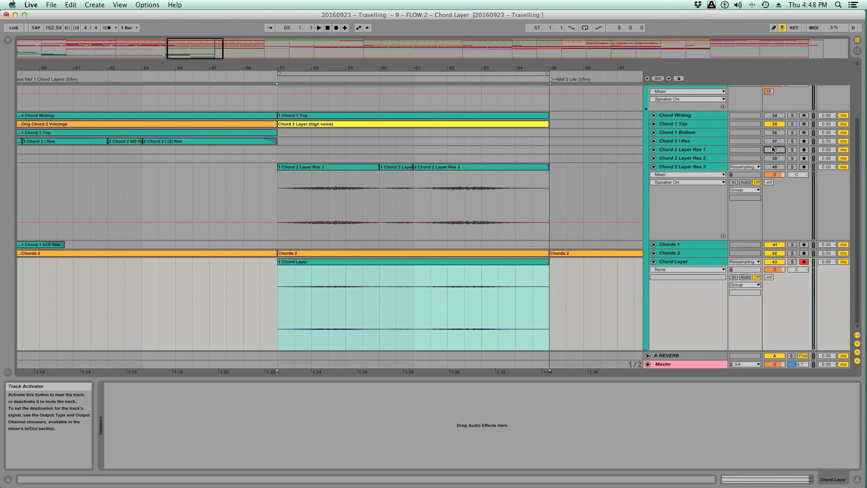
{"action": "left_click", "coordinate": [774, 123]}
{"action": "key", "text": "space"}
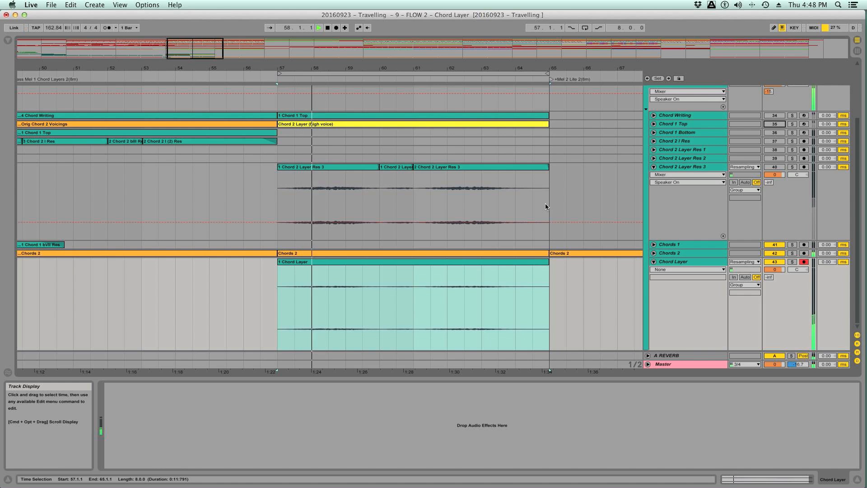
Play back the chords in Session View to check the chord tracks' mixer levels, and inspect the Master track's devices.
{"action": "left_click", "coordinate": [691, 169]}
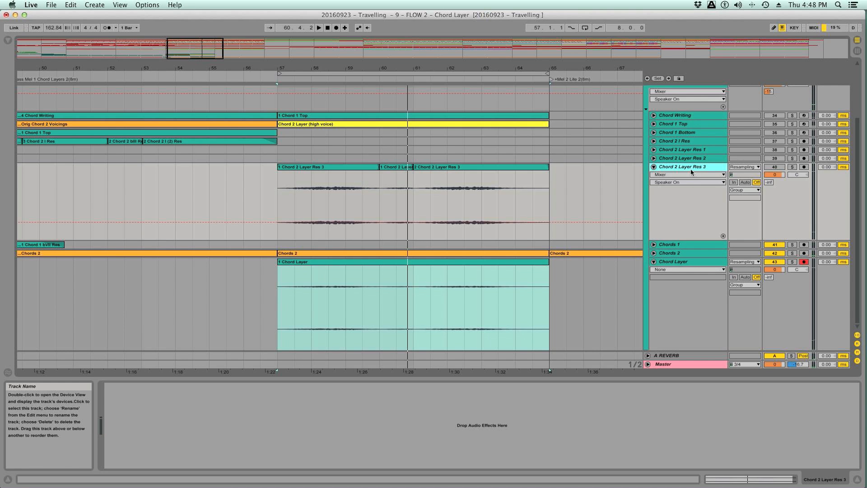
{"action": "key", "text": "Tab"}
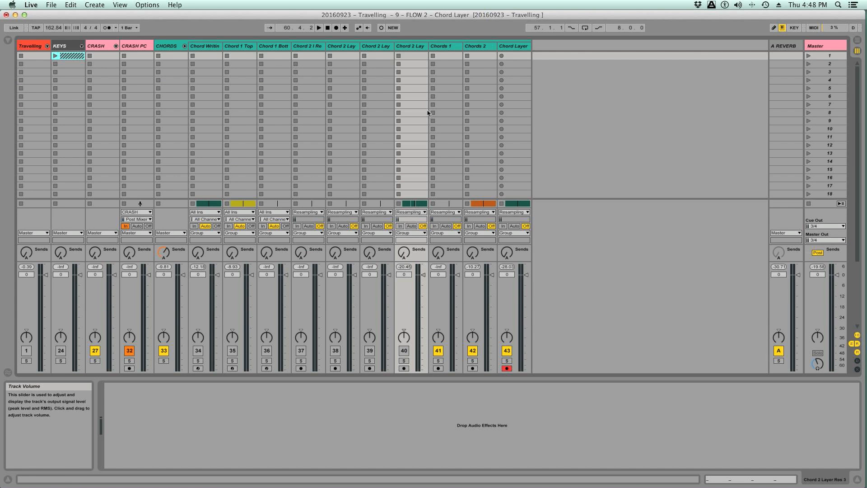
{"action": "key", "text": "Tab"}
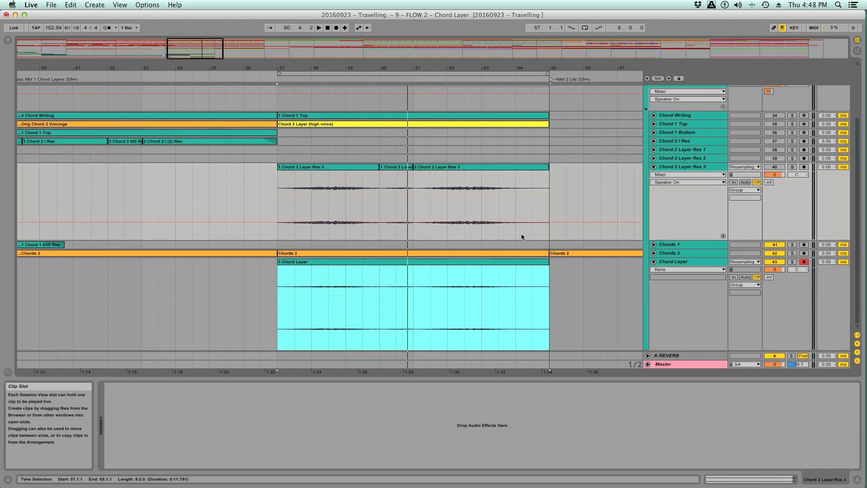
{"action": "left_click", "coordinate": [681, 166]}
{"action": "key", "text": "Tab"}
{"action": "key", "text": "space"}
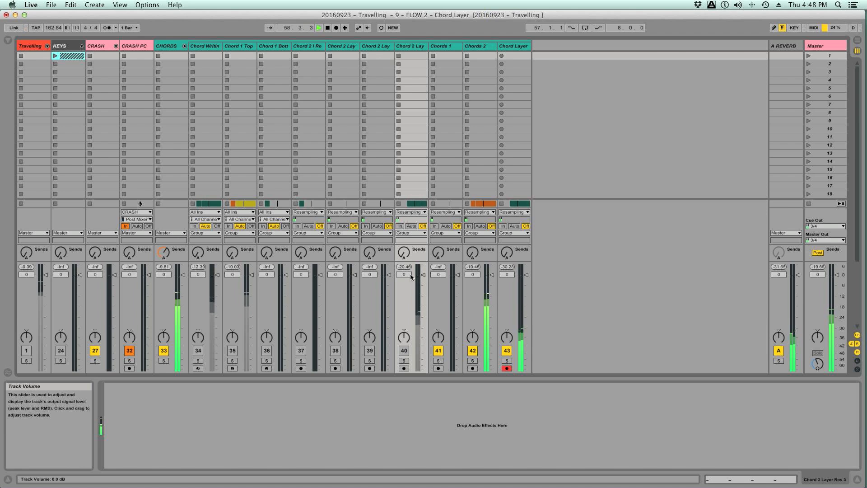
{"action": "key", "text": "space"}
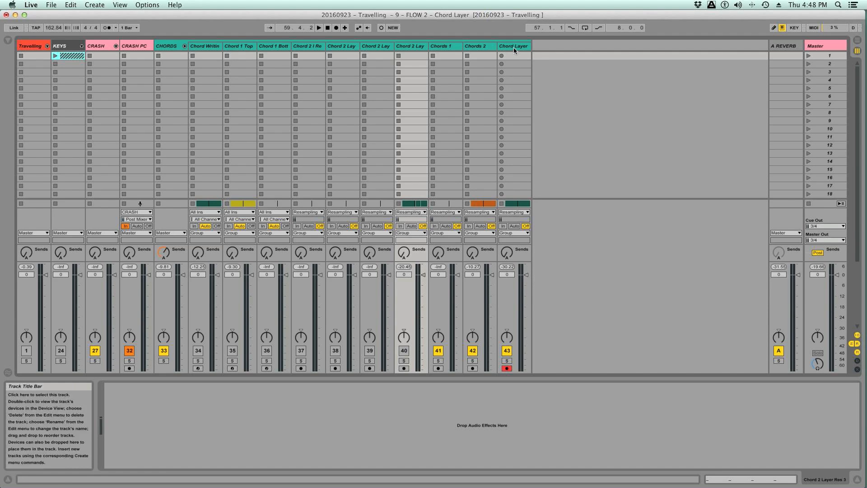
{"action": "left_click", "coordinate": [817, 47]}
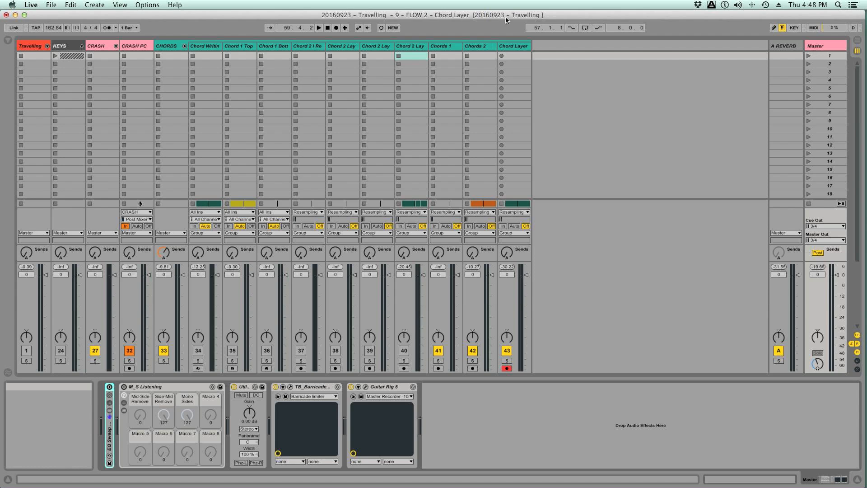
Load the Utility audio effect on the Chord Layer track and set its gain to 10 dB.
{"action": "left_click", "coordinate": [510, 47]}
{"action": "key", "text": "Tab"}
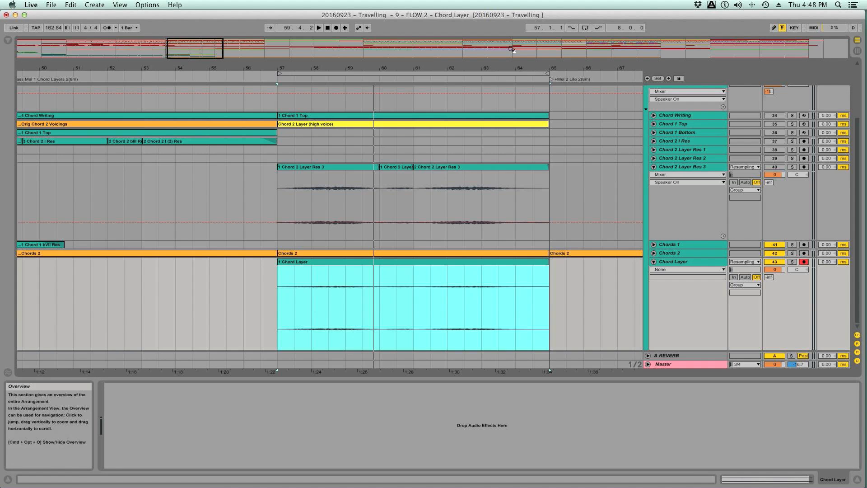
{"action": "left_click", "coordinate": [8, 39]}
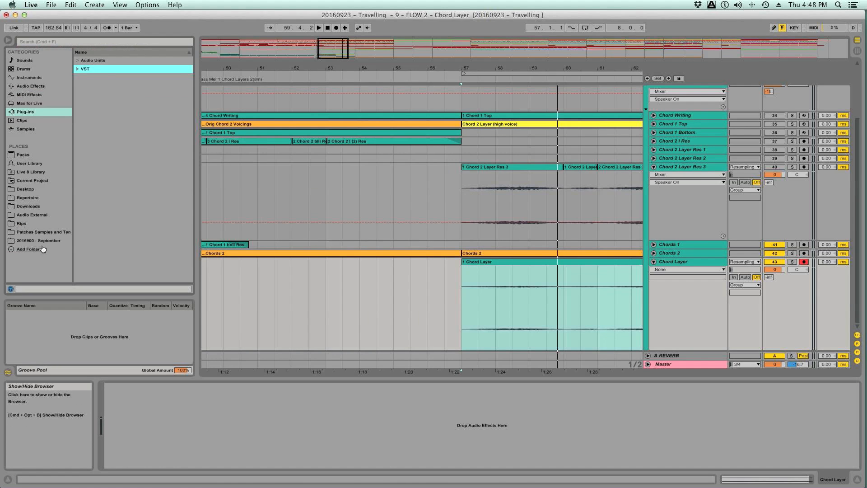
{"action": "left_click", "coordinate": [37, 89]}
{"action": "scroll", "coordinate": [99, 258], "scroll_direction": "down", "scroll_amount": 5}
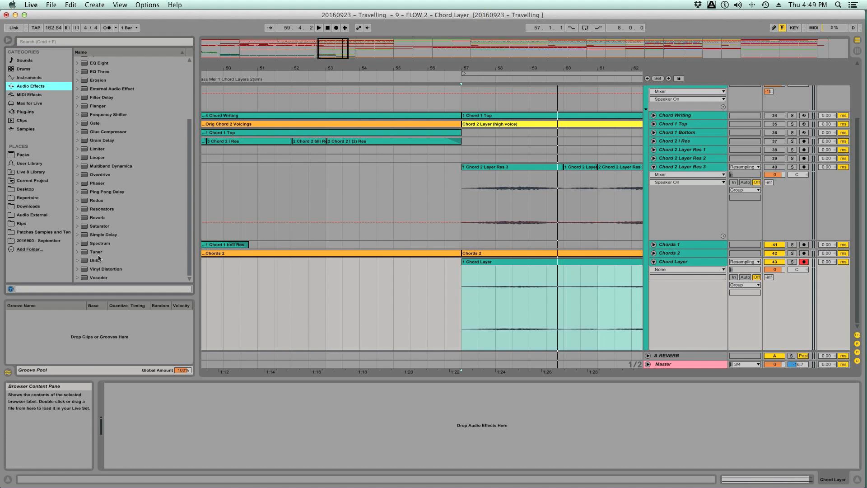
{"action": "double_click", "coordinate": [99, 261]}
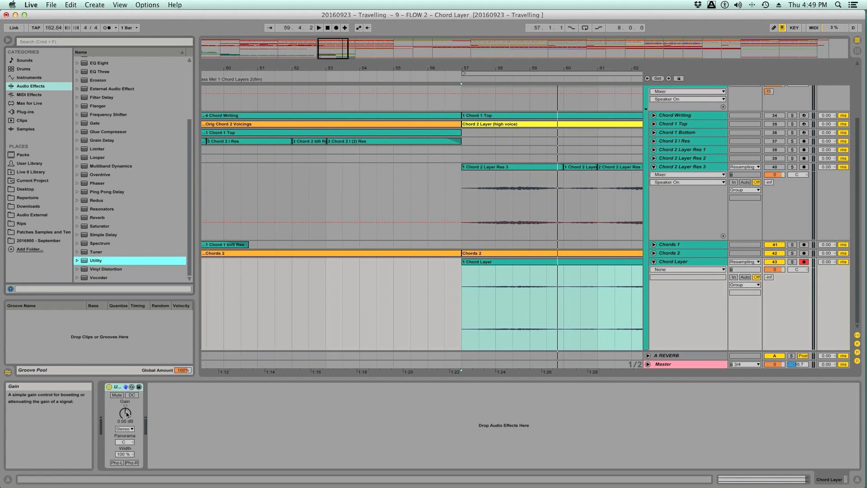
{"action": "left_click", "coordinate": [127, 414]}
{"action": "type", "text": "10"}
{"action": "key", "text": "Return"}
Play back the boosted Chord Layer from bar 57, hide the browser and fold the Chord 2 Layer Res 3 track.
{"action": "key", "text": "space"}
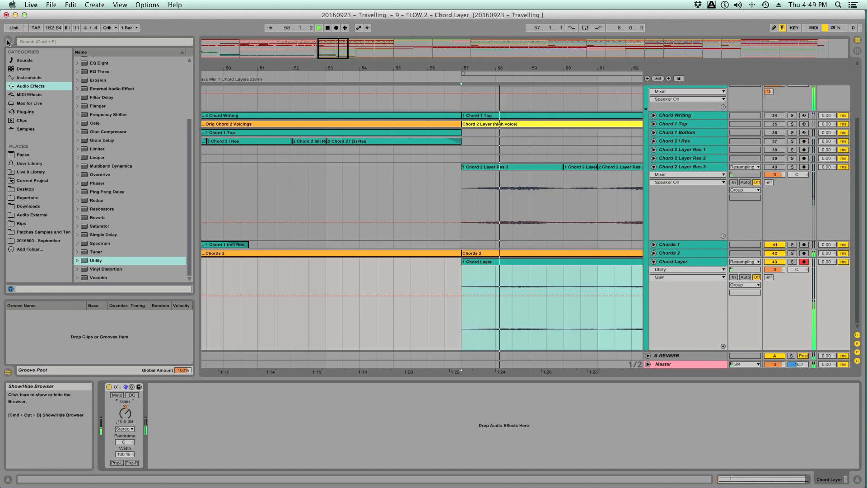
{"action": "key", "text": "super+alt+b"}
{"action": "left_click_drag", "start_coordinate": [383, 67], "coordinate": [384, 34]}
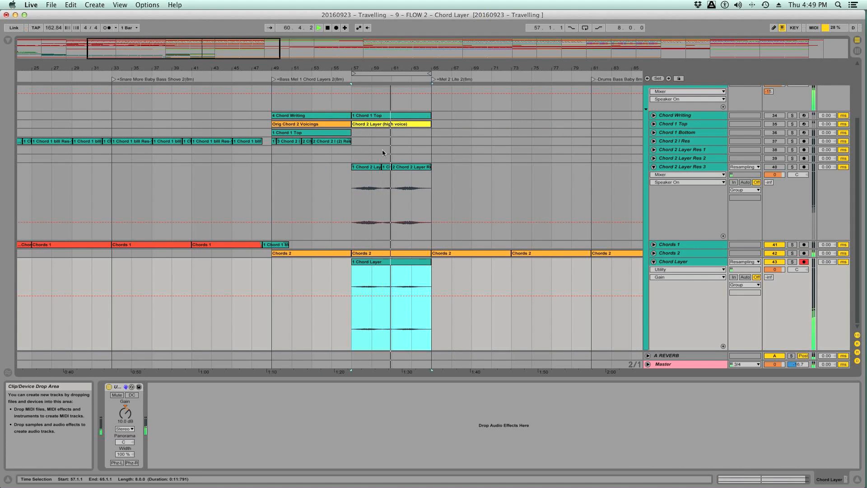
{"action": "left_click", "coordinate": [654, 167]}
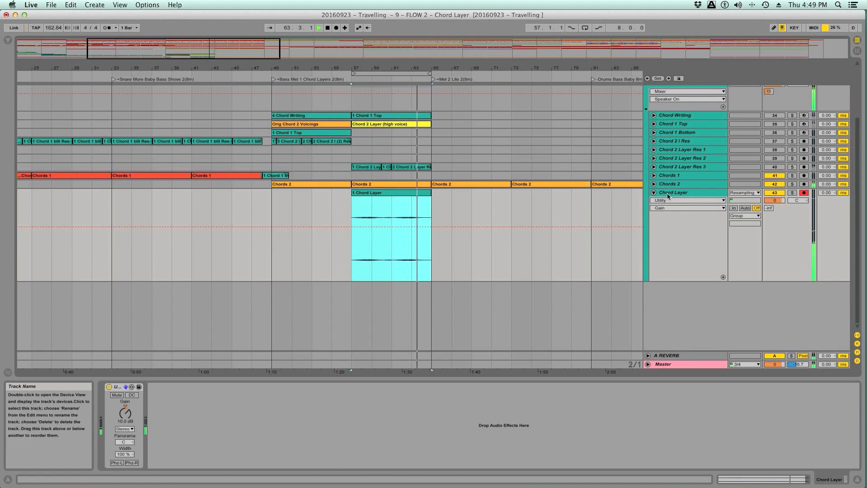
Stop playback and save the Live Set.
{"action": "key", "text": "space"}
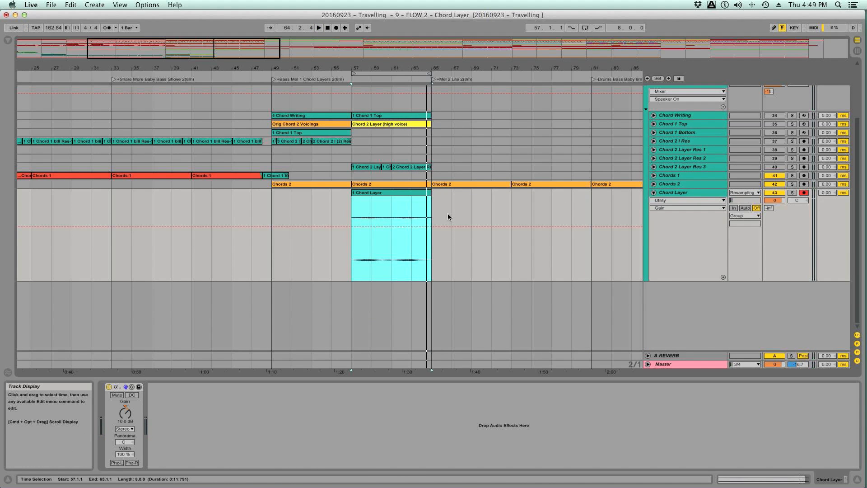
{"action": "key", "text": "super+s"}
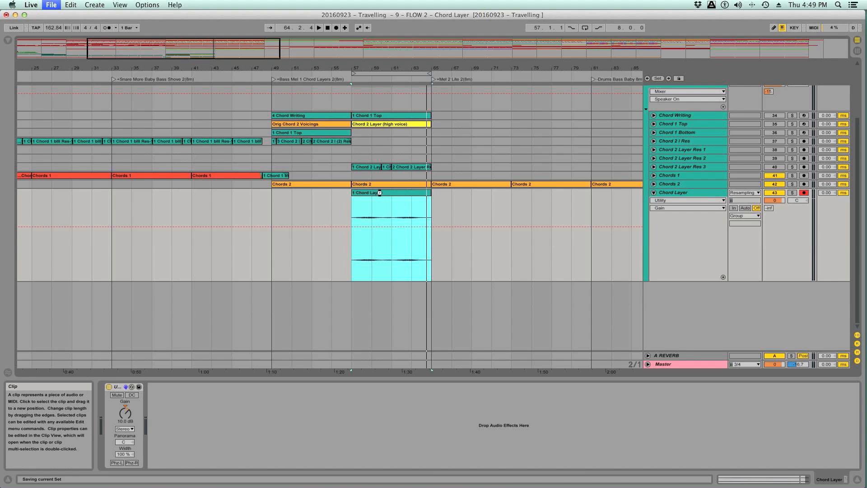
Unfold the Travelling group, set the loop region from bar 161 to bar 209 along the Chords 2 Layer clips, and leave looping off.
{"action": "left_click_drag", "start_coordinate": [389, 67], "coordinate": [387, 5]}
{"action": "scroll", "coordinate": [516, 172], "scroll_direction": "up", "scroll_amount": 5}
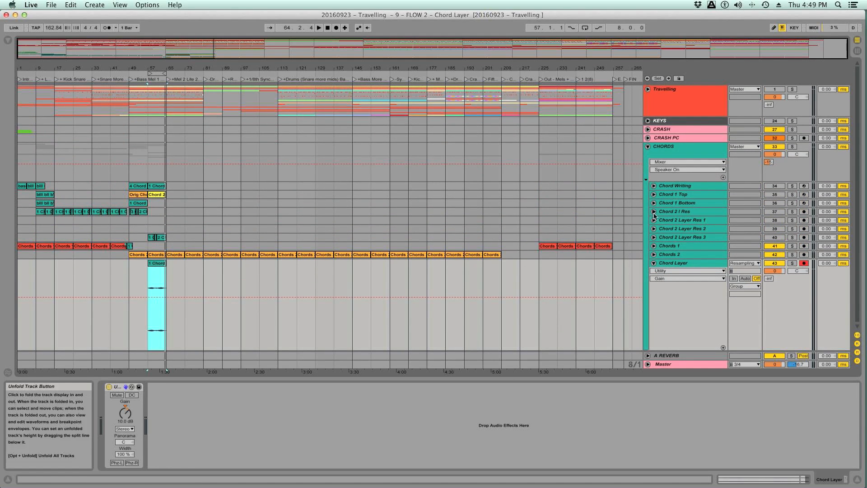
{"action": "left_click", "coordinate": [648, 89]}
{"action": "scroll", "coordinate": [478, 237], "scroll_direction": "down", "scroll_amount": 4}
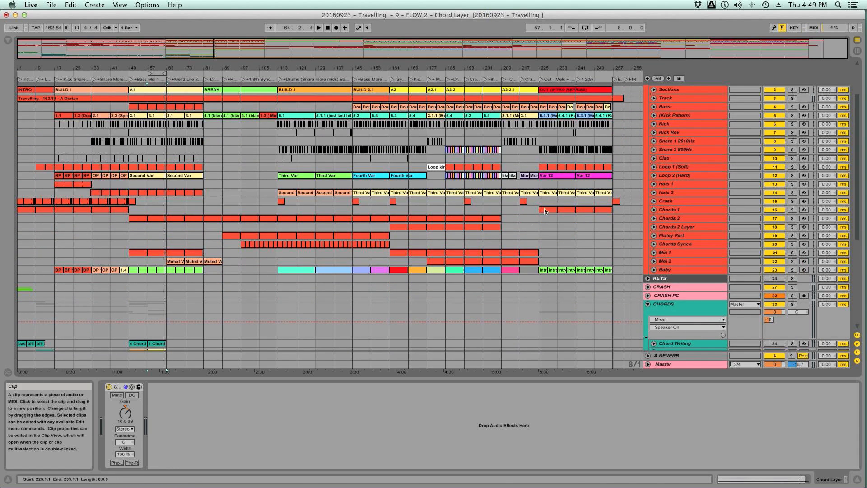
{"action": "left_click_drag", "start_coordinate": [394, 235], "coordinate": [501, 235]}
{"action": "key", "text": "super+l"}
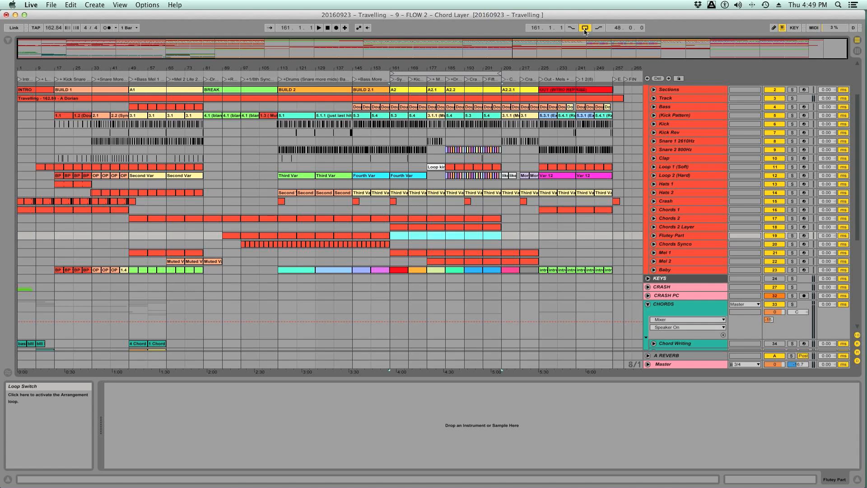
{"action": "left_click", "coordinate": [478, 223]}
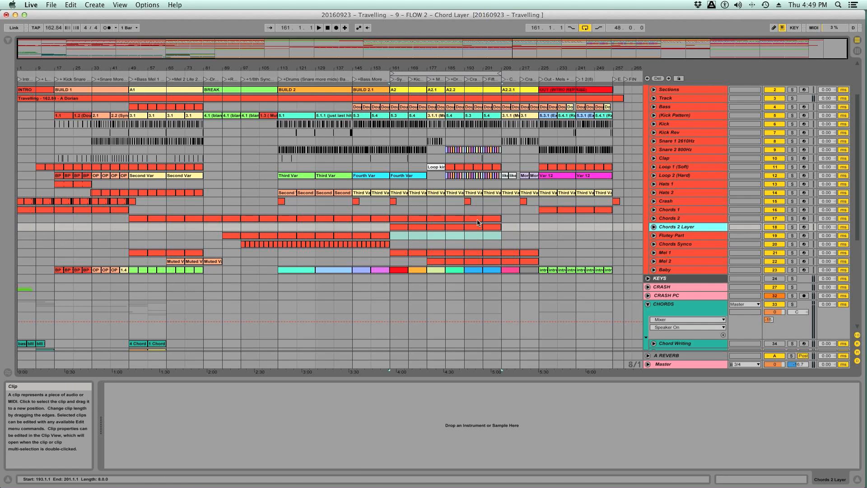
{"action": "left_click", "coordinate": [584, 29]}
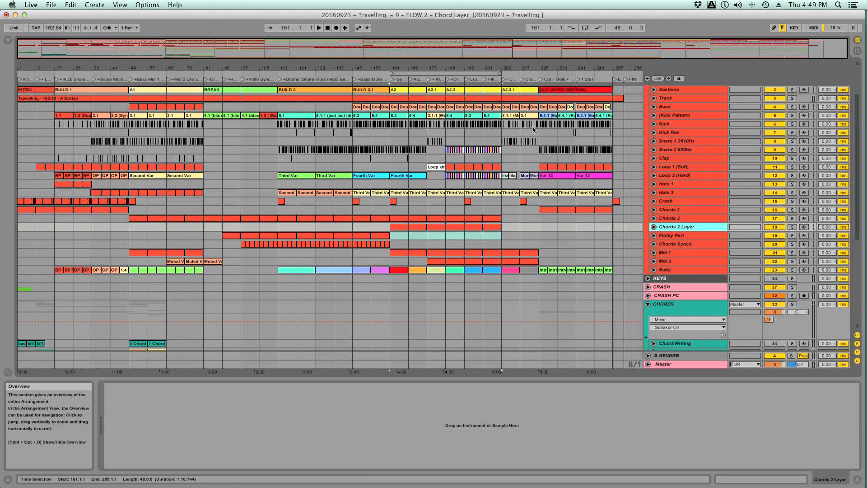
Move the Chord Layer clip to bar 161 and duplicate it five times to fill up to bar 209.
{"action": "scroll", "coordinate": [488, 167], "scroll_direction": "down", "scroll_amount": 5}
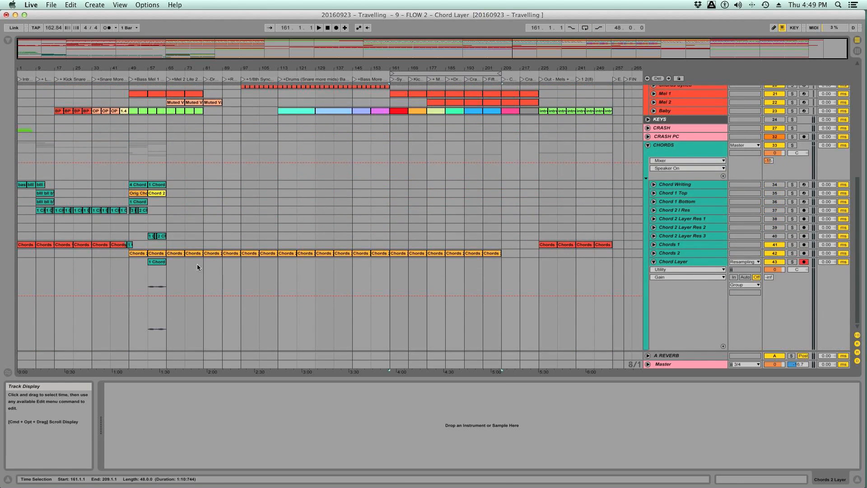
{"action": "left_click", "coordinate": [154, 264]}
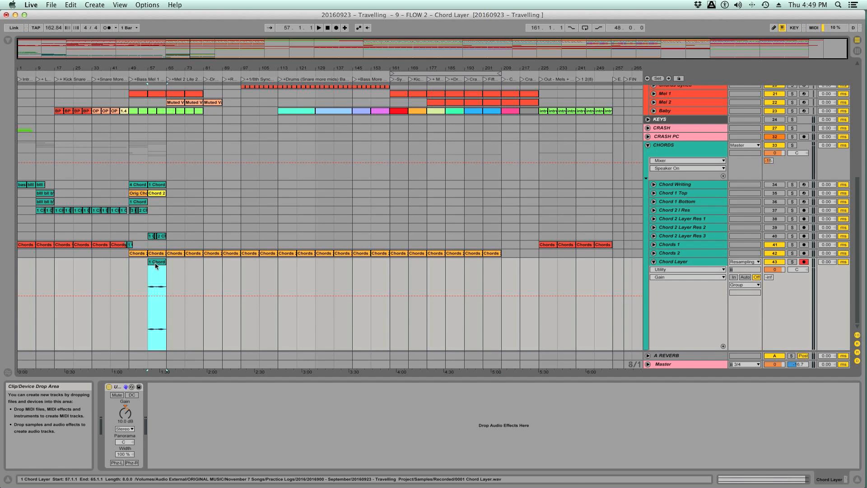
{"action": "left_click_drag", "start_coordinate": [155, 266], "coordinate": [393, 279]}
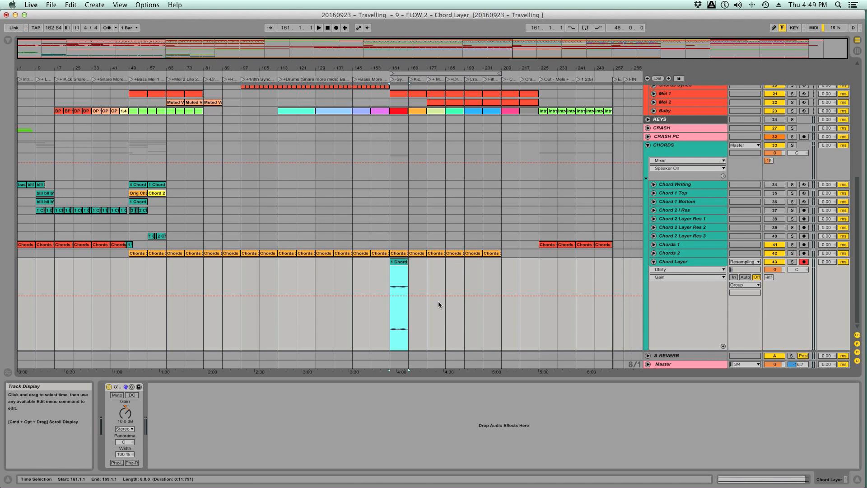
{"action": "key", "text": "super+d"}
{"action": "key", "text": "super+d"}
{"action": "key", "text": "super+d"}
{"action": "key", "text": "super+d"}
{"action": "key", "text": "super+d"}
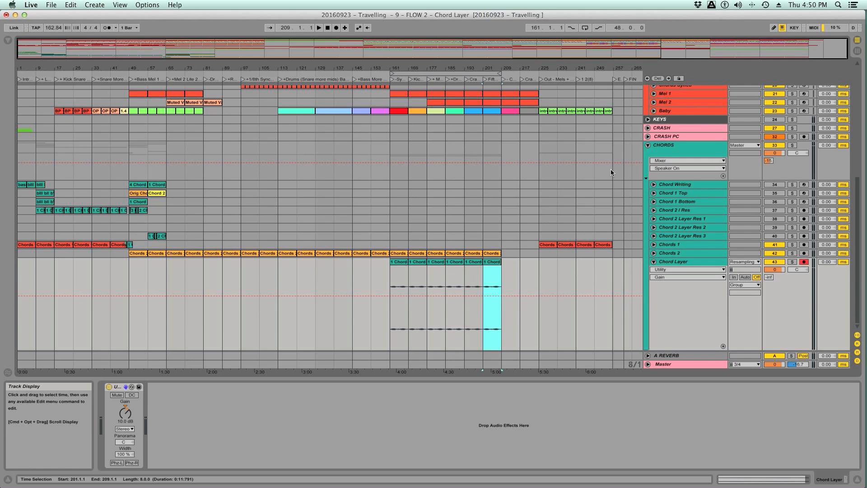
Compare the Chord Layer clips with the Travelling group's Chords 2 and Chords 2 Layer tracks, and play them back from bar 193.
{"action": "scroll", "coordinate": [611, 172], "scroll_direction": "up", "scroll_amount": 5}
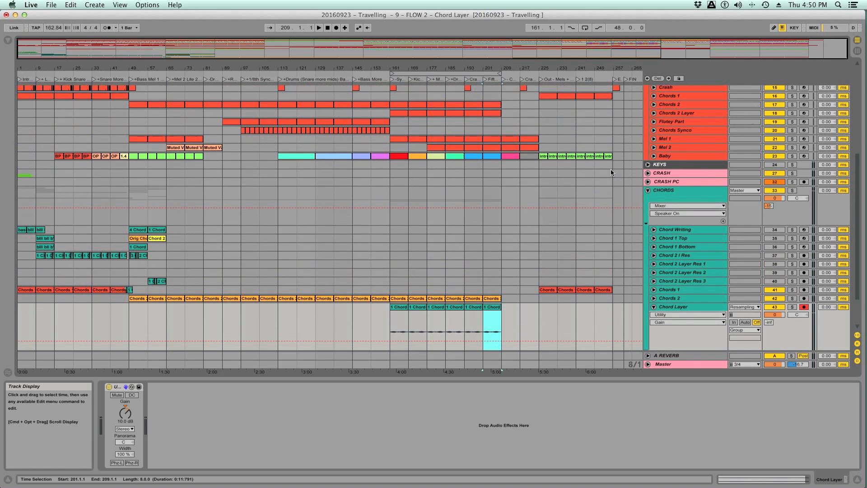
{"action": "left_click", "coordinate": [675, 114]}
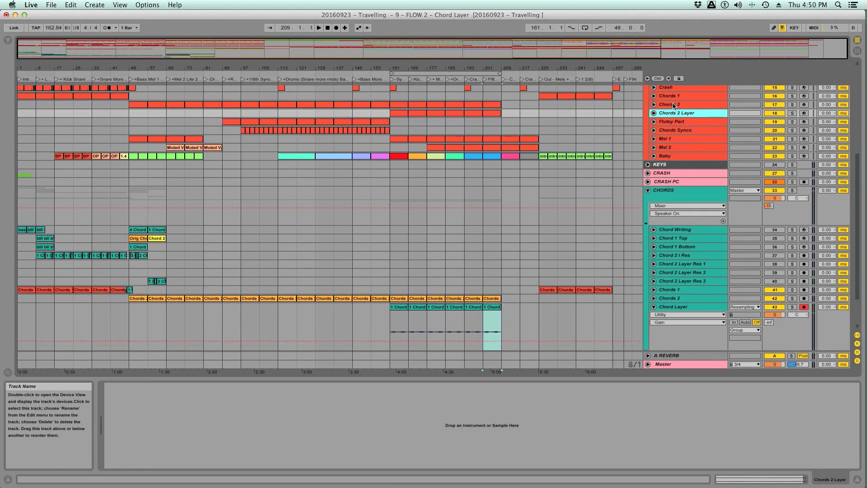
{"action": "left_click", "coordinate": [674, 105]}
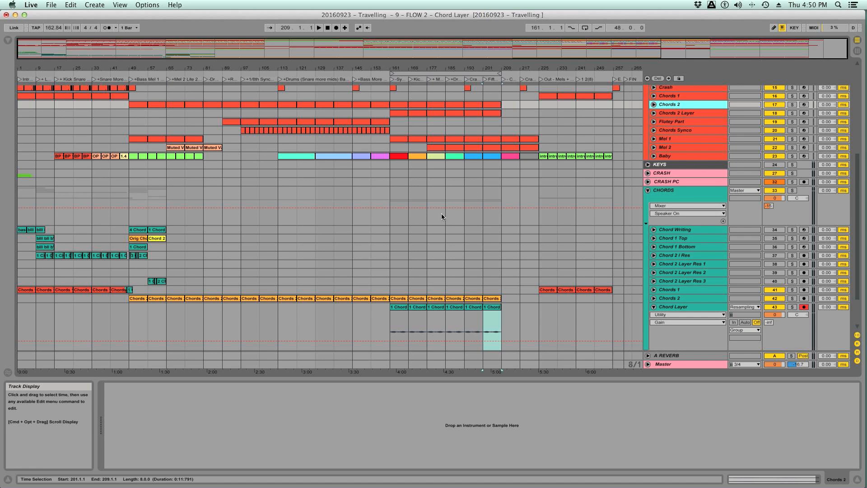
{"action": "scroll", "coordinate": [503, 199], "scroll_direction": "down", "scroll_amount": 3}
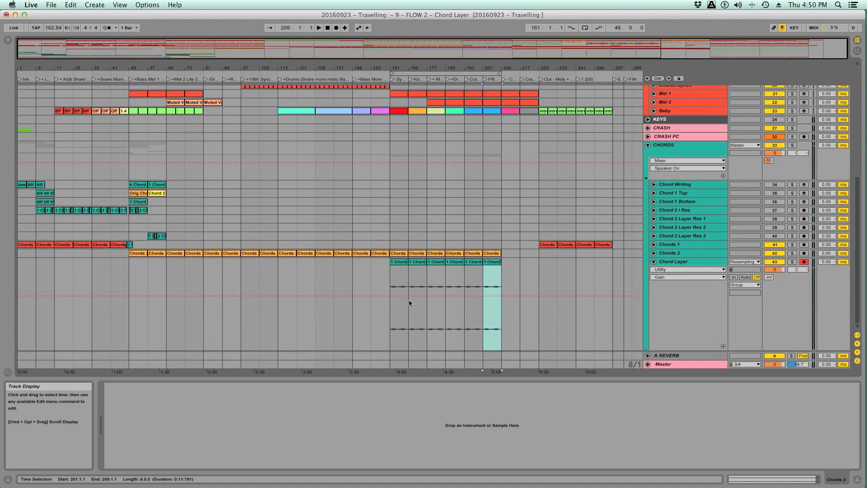
{"action": "left_click", "coordinate": [389, 310]}
{"action": "key", "text": "space"}
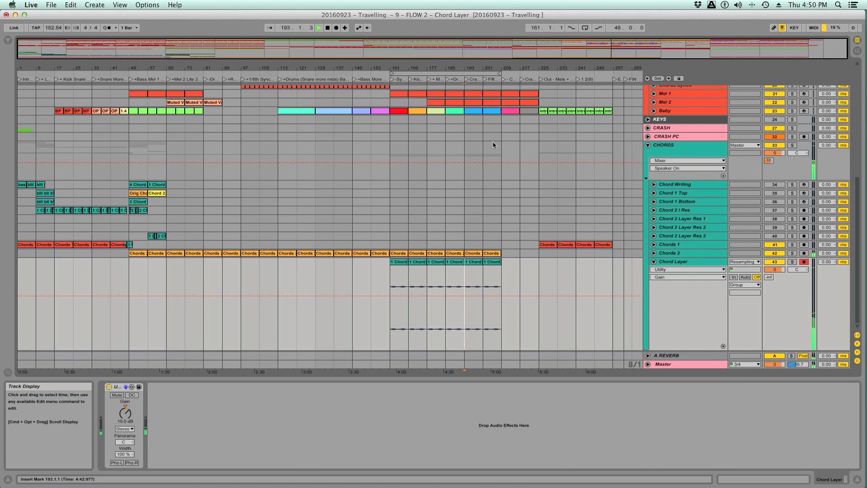
{"action": "key", "text": "space"}
{"action": "mouse_move", "coordinate": [496, 68]}
{"action": "left_mouse_down"}
{"action": "mouse_move", "coordinate": [496, 137]}
{"action": "mouse_move", "coordinate": [497, 69]}
{"action": "left_mouse_up"}
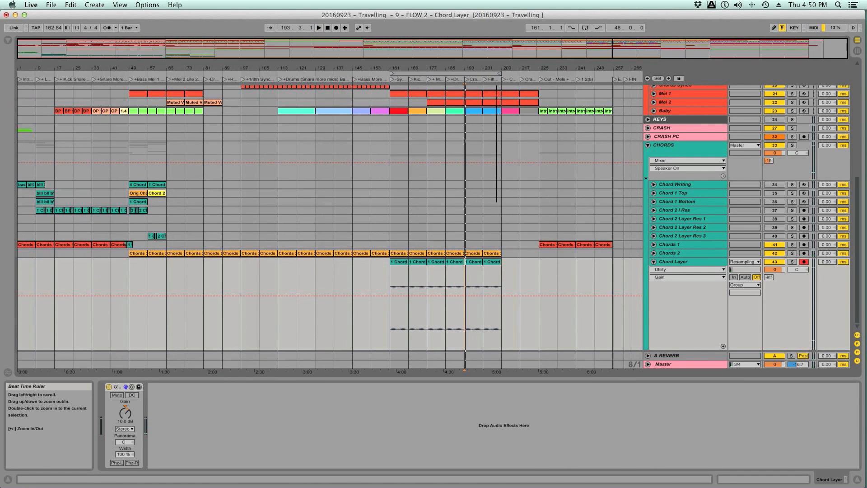
Save the set, solo the Travelling group and briefly play it from bar 161.
{"action": "left_click", "coordinate": [654, 262]}
{"action": "scroll", "coordinate": [677, 226], "scroll_direction": "up", "scroll_amount": 5}
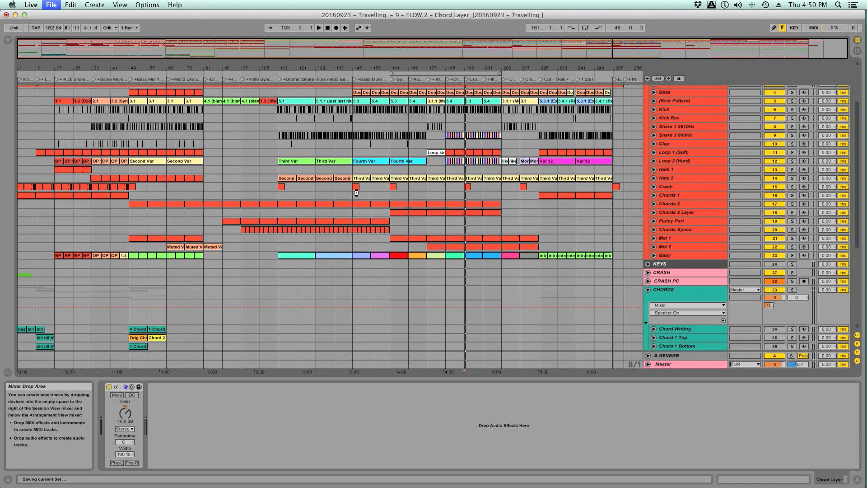
{"action": "left_click", "coordinate": [393, 224]}
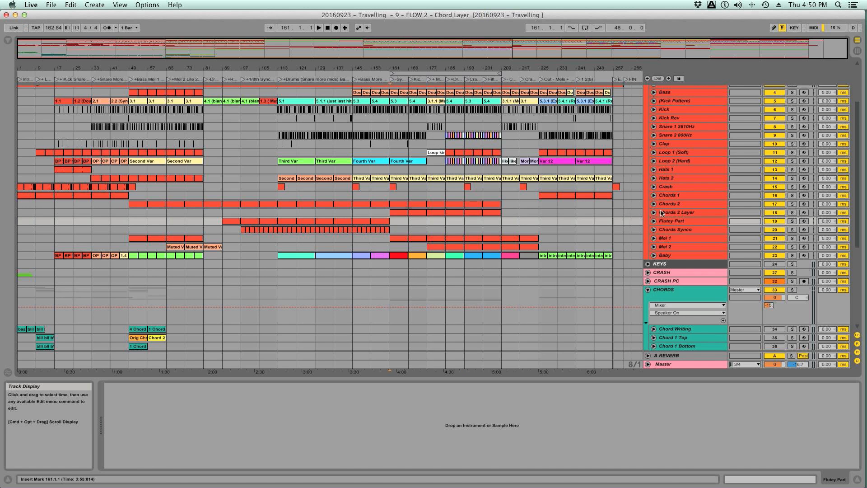
{"action": "scroll", "coordinate": [727, 214], "scroll_direction": "up", "scroll_amount": 1}
{"action": "scroll", "coordinate": [726, 215], "scroll_direction": "up", "scroll_amount": 6}
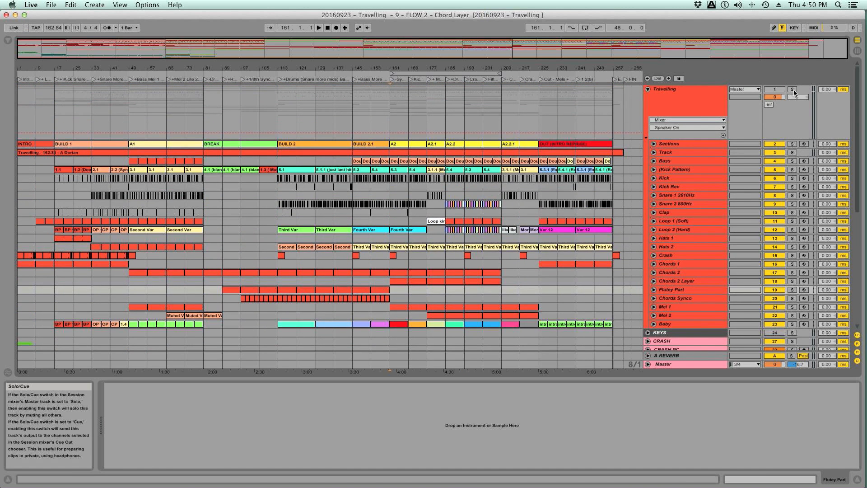
{"action": "left_click", "coordinate": [793, 89]}
{"action": "key", "text": "space"}
{"action": "key", "text": "space"}
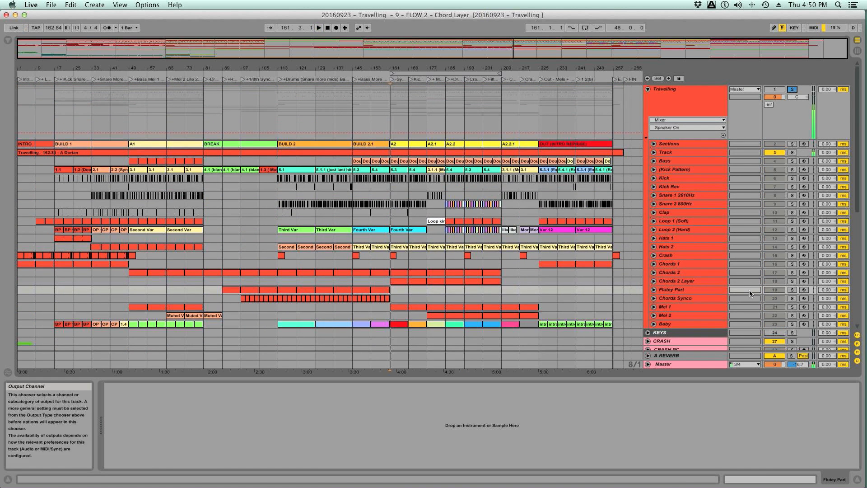
Set the Master track's output to 1/2 and play the soloed Travelling group again from bar 161.
{"action": "left_click", "coordinate": [746, 365]}
{"action": "left_click", "coordinate": [740, 372]}
{"action": "key", "text": "space"}
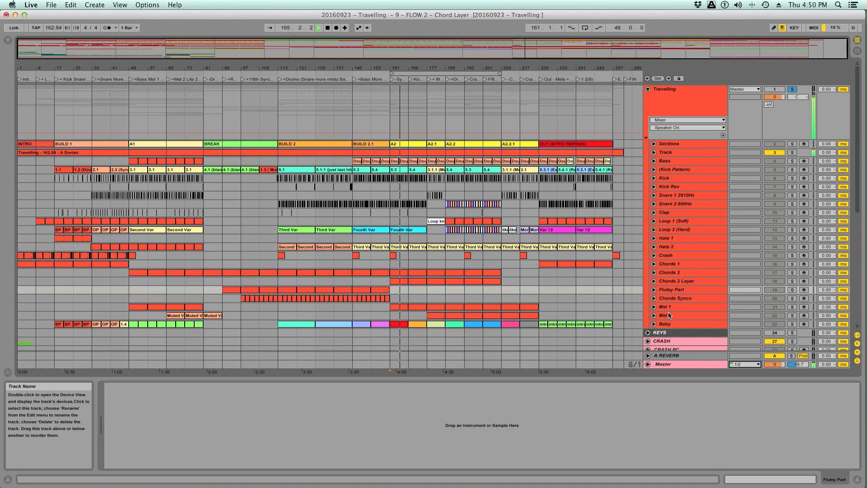
{"action": "key", "text": "space"}
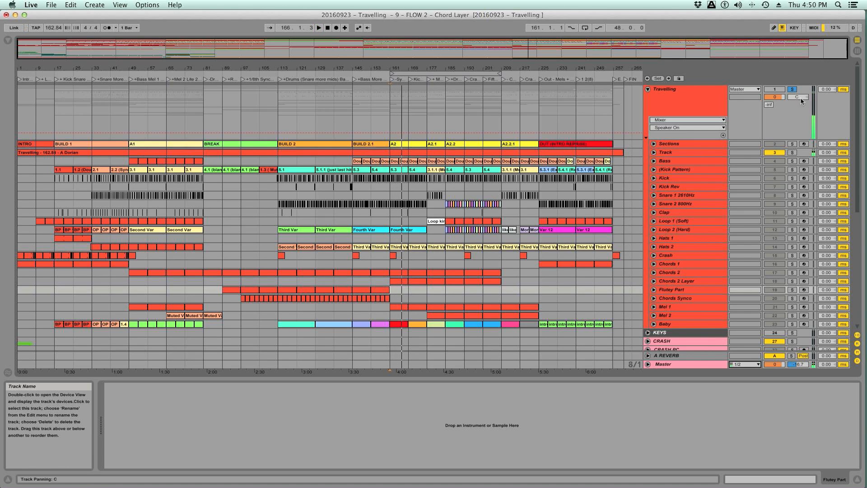
Unsolo and fold the Travelling group, and disarm and fold the Chord Layer track.
{"action": "left_click", "coordinate": [647, 89]}
{"action": "scroll", "coordinate": [531, 176], "scroll_direction": "down", "scroll_amount": 1}
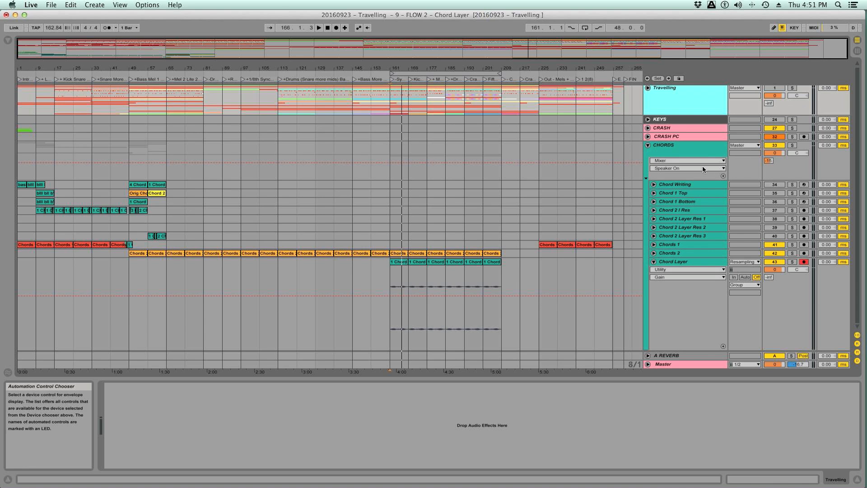
{"action": "left_click", "coordinate": [804, 262]}
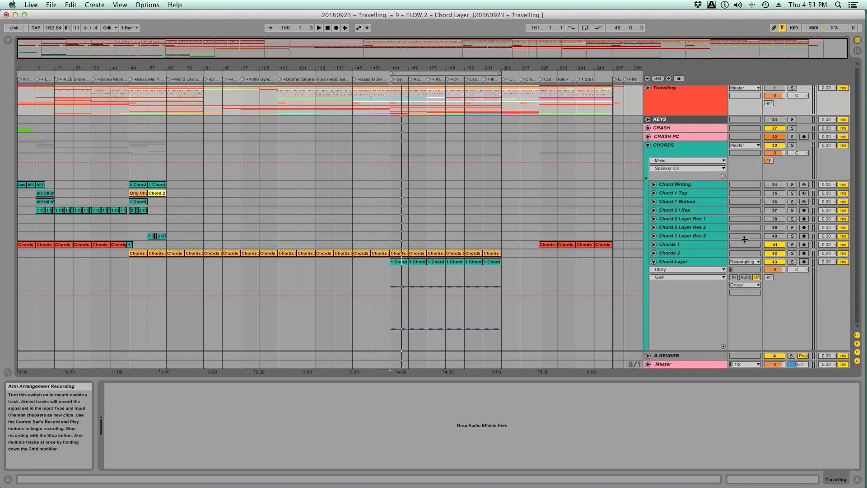
{"action": "left_click", "coordinate": [654, 262]}
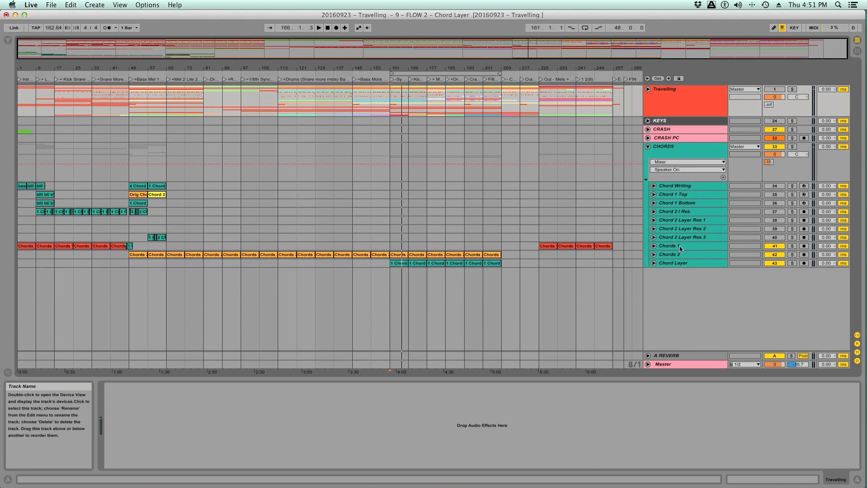
Save the set, and save a new version named "20160923 – Travelling – 10 – FLOW 2 – Chords Arranged".
{"action": "key", "text": "super+s"}
{"action": "left_click", "coordinate": [407, 198]}
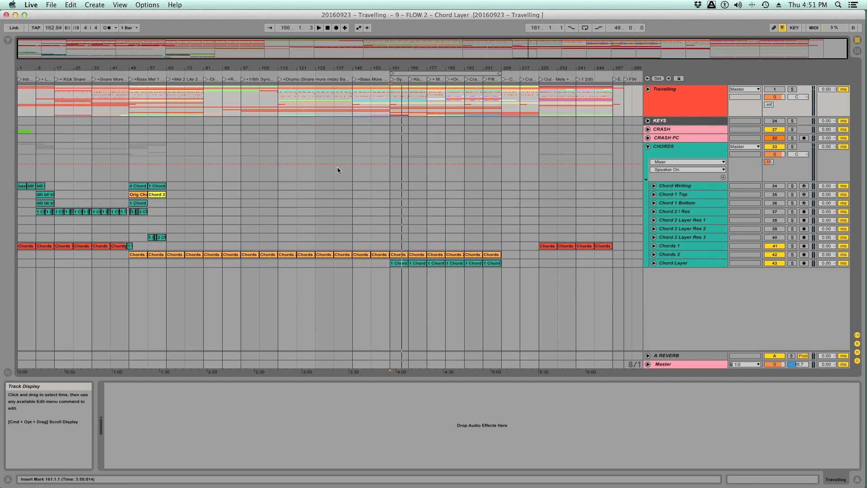
{"action": "left_click", "coordinate": [55, 5]}
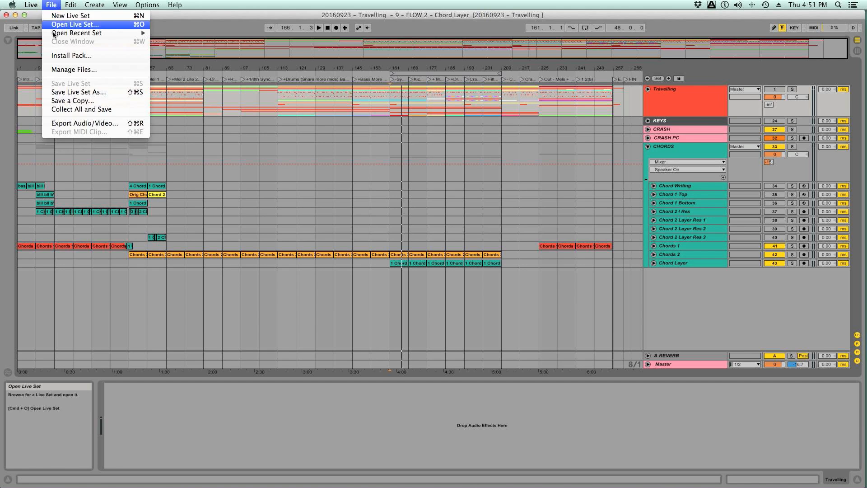
{"action": "left_click", "coordinate": [66, 93]}
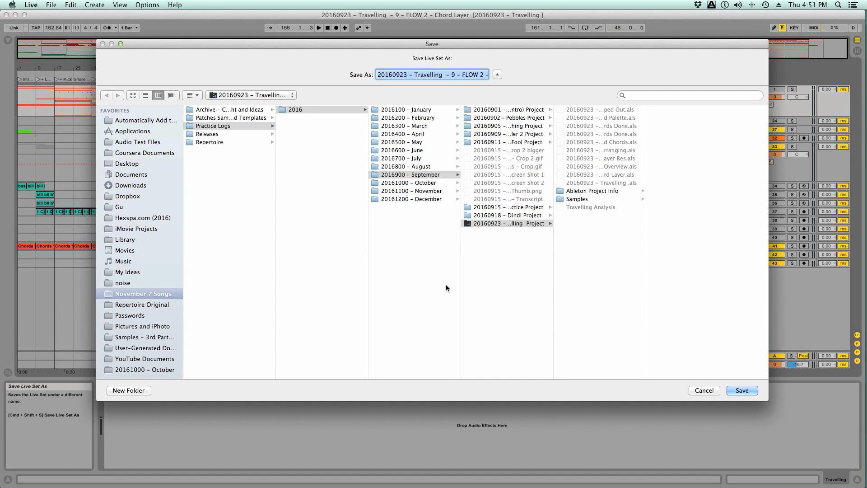
{"action": "left_click", "coordinate": [456, 73]}
{"action": "key", "text": "BackSpace"}
{"action": "type", "text": "10"}
{"action": "key", "text": "Right"}
{"action": "key", "text": "Right"}
{"action": "key", "text": "Right"}
{"action": "key", "text": "Right"}
{"action": "key", "text": "Right"}
{"action": "key", "text": "Right"}
{"action": "key", "text": "Right"}
{"action": "key", "text": "Right"}
{"action": "key", "text": "Right"}
{"action": "key", "text": "Right"}
{"action": "key", "text": "Right"}
{"action": "key", "text": "Right"}
{"action": "key", "text": "Right"}
{"action": "key", "text": "Right"}
{"action": "key", "text": "Right"}
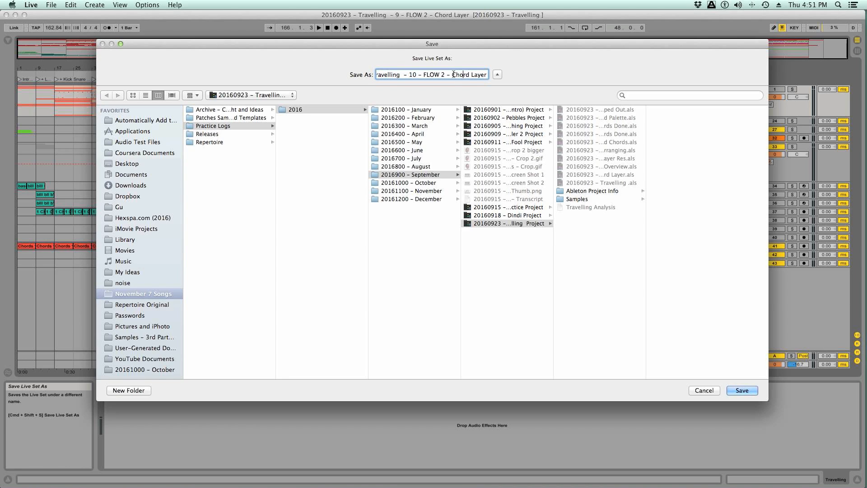
{"action": "left_click_drag", "start_coordinate": [453, 74], "coordinate": [527, 69]}
{"action": "type", "text": "Chords Arranged"}
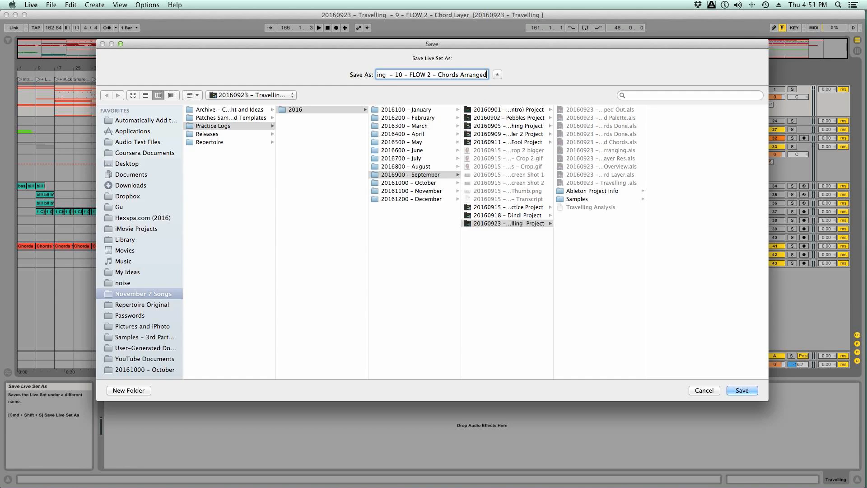
{"action": "key", "text": "Return"}
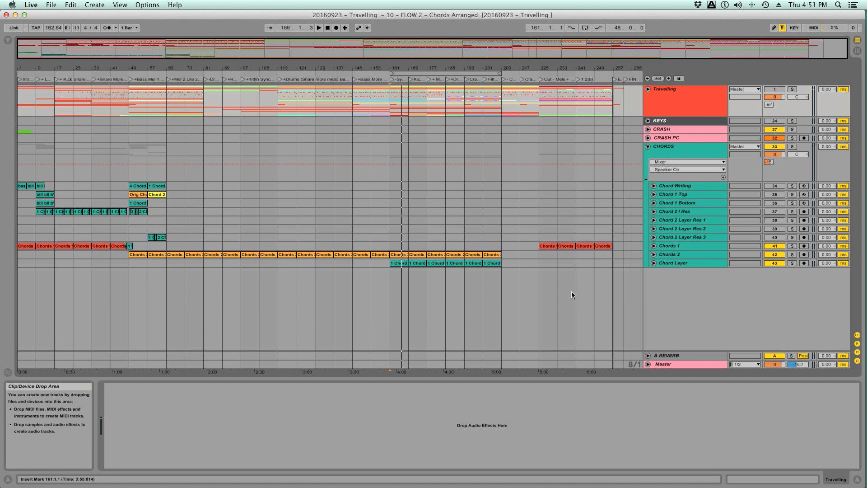
Save the set as a new version named "20160923 – Travelling – 11 – FLOW 2 – Chord Writing Tracks Deleted".
{"action": "left_click", "coordinate": [698, 237]}
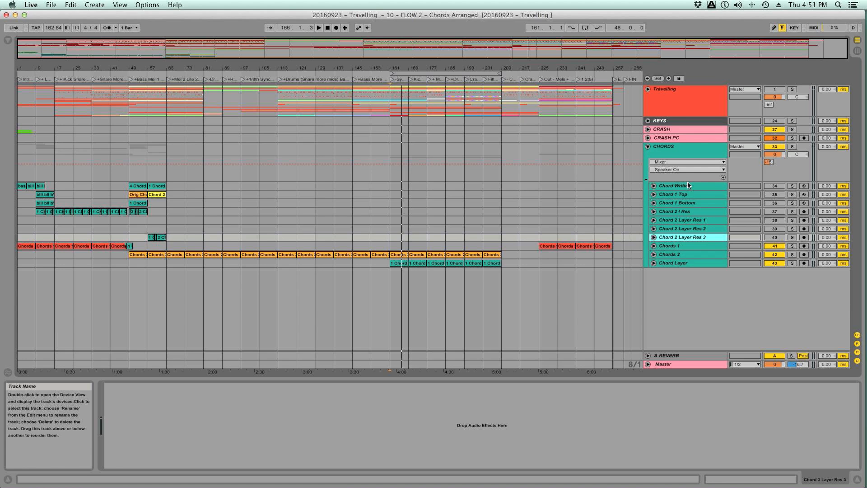
{"action": "left_click", "coordinate": [54, 4]}
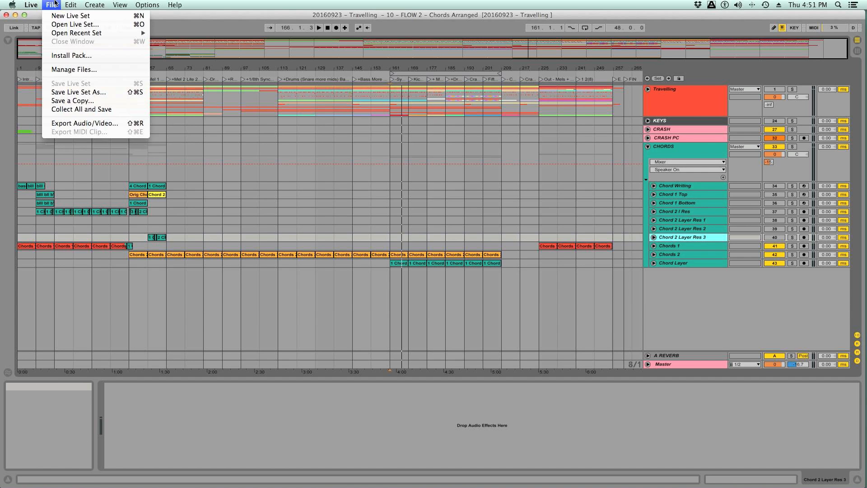
{"action": "left_click", "coordinate": [73, 93]}
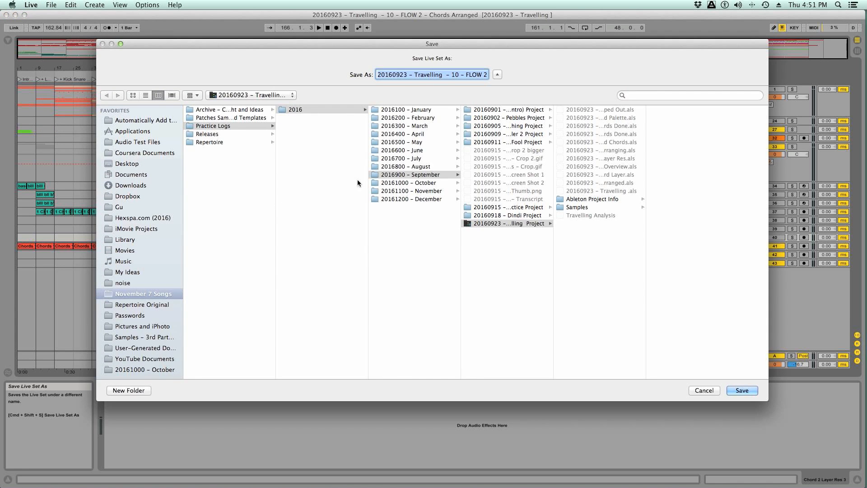
{"action": "left_click", "coordinate": [459, 74]}
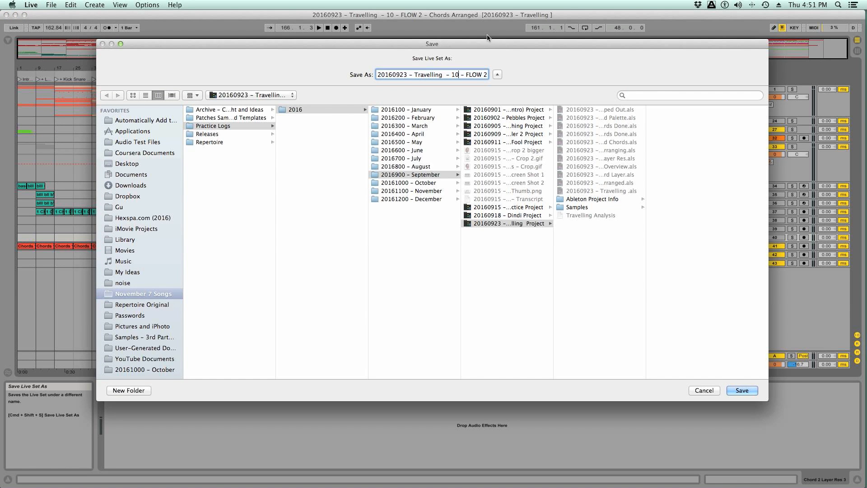
{"action": "key", "text": "BackSpace"}
{"action": "type", "text": "1"}
{"action": "left_click", "coordinate": [482, 74]}
{"action": "key", "text": "Right"}
{"action": "key", "text": "Right"}
{"action": "key", "text": "Right"}
{"action": "key", "text": "Right"}
{"action": "key", "text": "Right"}
{"action": "key", "text": "Right"}
{"action": "key", "text": "Right"}
{"action": "key", "text": "Right"}
{"action": "key", "text": "Right"}
{"action": "key", "text": "Right"}
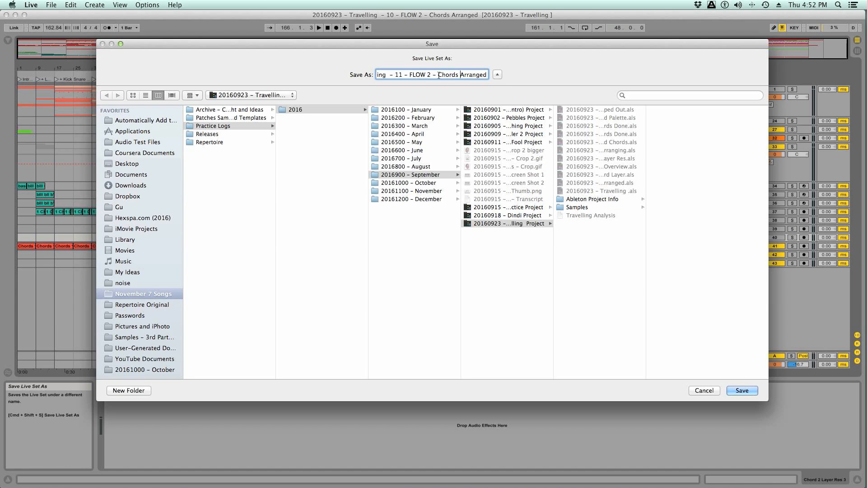
{"action": "left_click_drag", "start_coordinate": [438, 74], "coordinate": [512, 73]}
{"action": "type", "text": "Chor"}
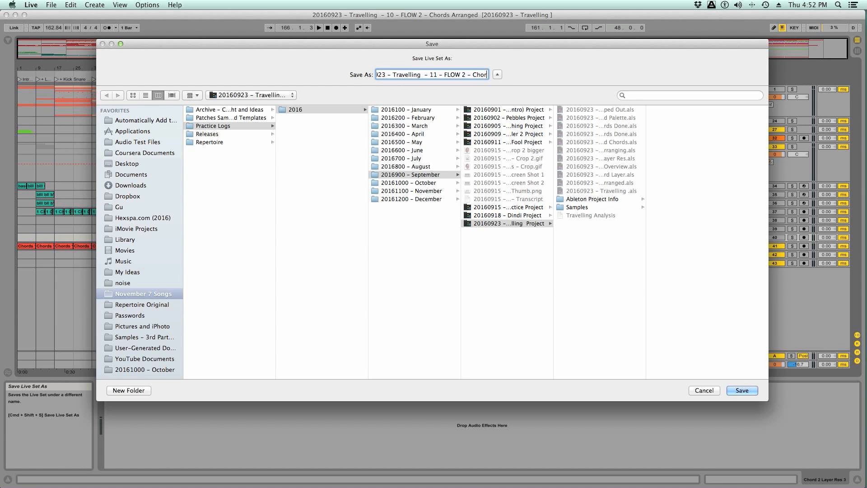
{"action": "type", "text": "d Writing T"}
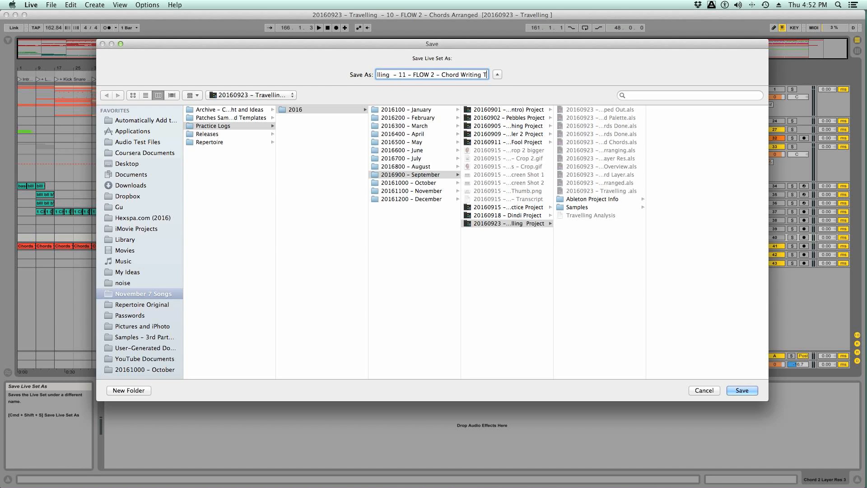
{"action": "type", "text": "racks Deleted"}
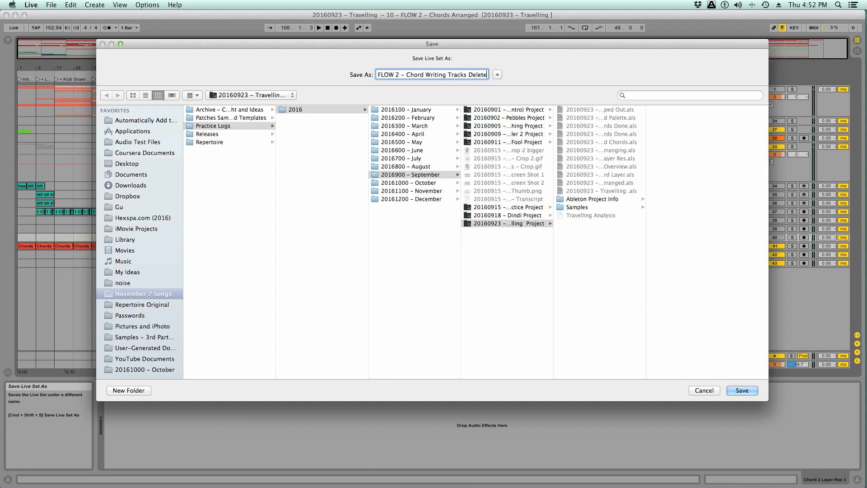
{"action": "key", "text": "Return"}
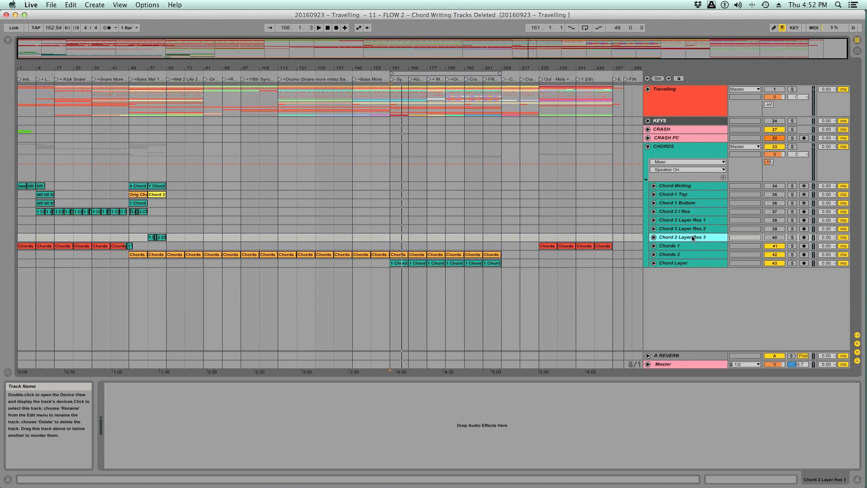
{"action": "left_click", "coordinate": [687, 189]}
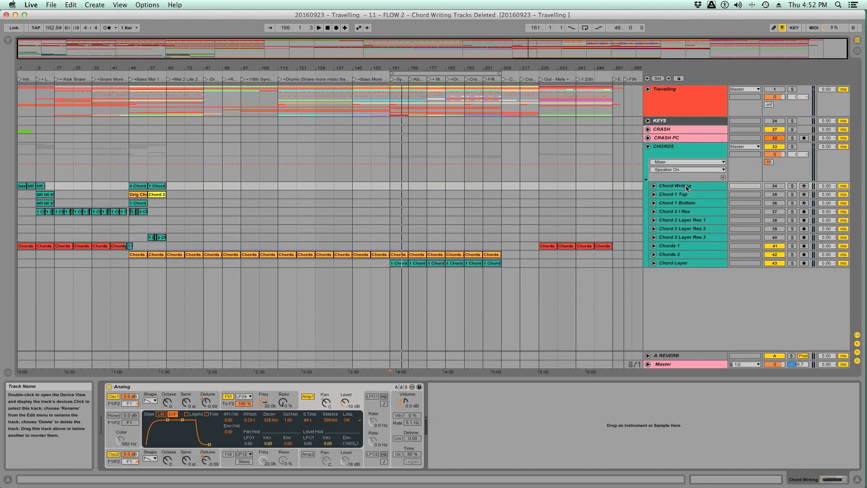
{"action": "left_click", "coordinate": [701, 239], "text": "shift"}
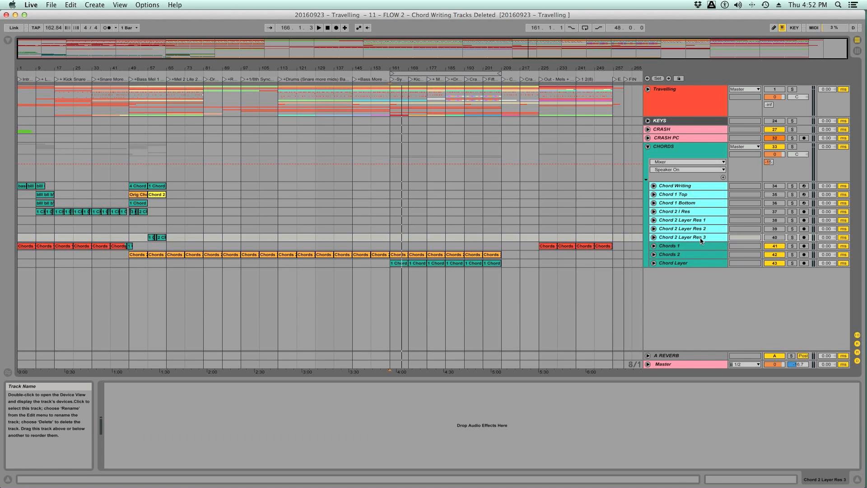
{"action": "left_click", "coordinate": [685, 188]}
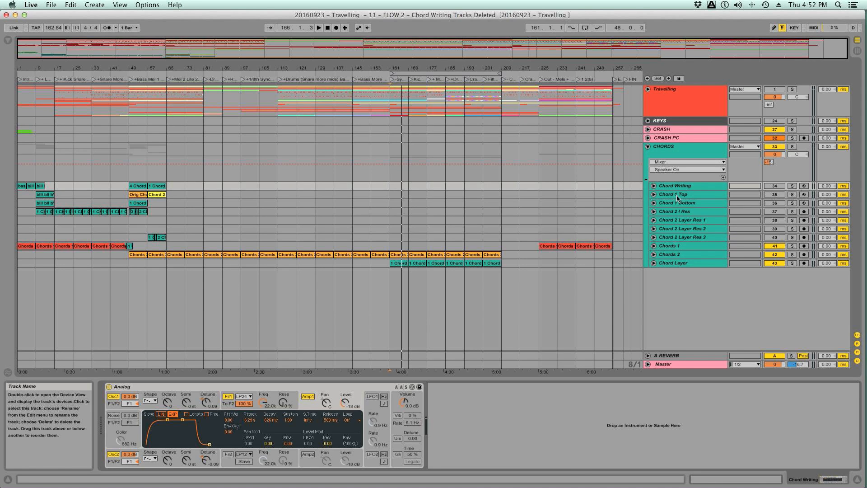
Group the Analog and EQ Eight devices on the Chord 1 Top track into an Instrument Rack and show its macro controls.
{"action": "left_click", "coordinate": [677, 197]}
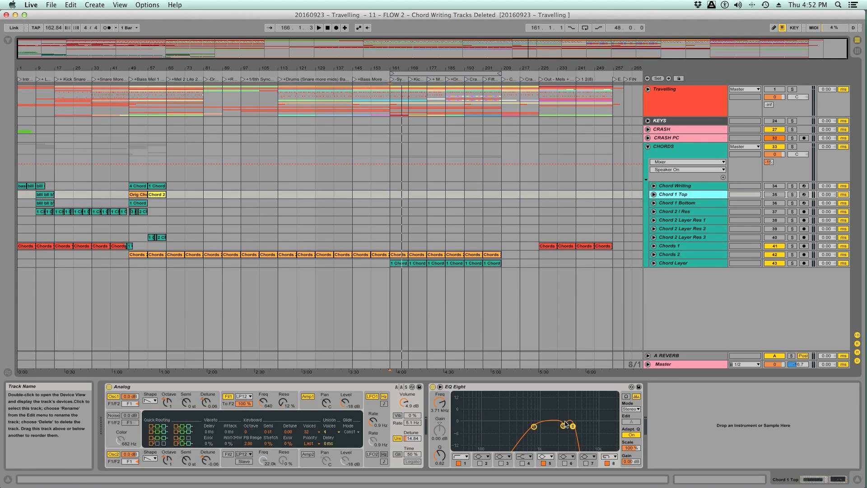
{"action": "left_click", "coordinate": [496, 388]}
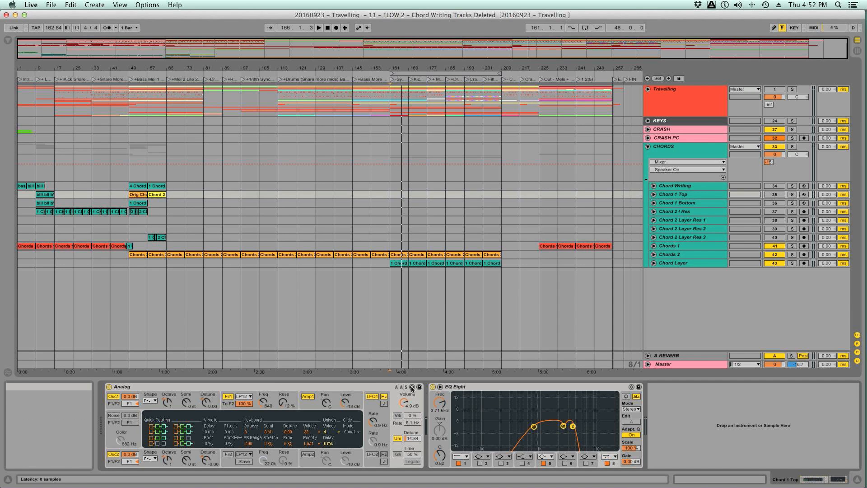
{"action": "left_click", "coordinate": [322, 386]}
{"action": "key", "text": "super+g"}
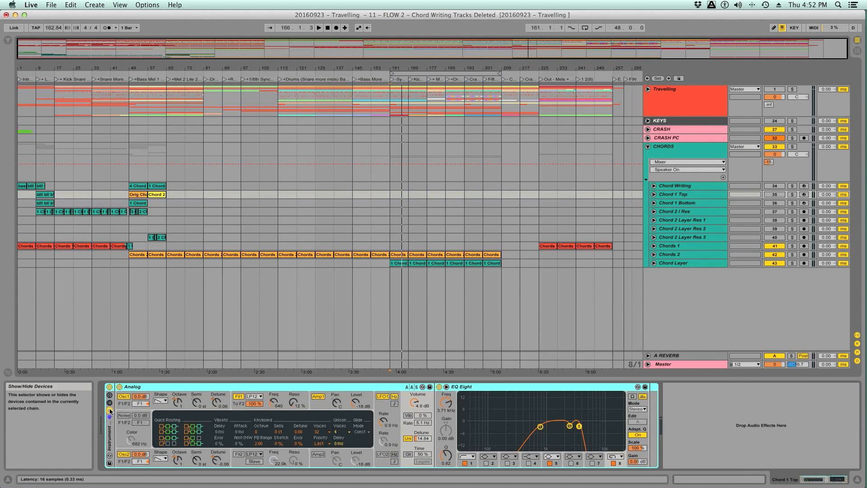
{"action": "left_click", "coordinate": [109, 396]}
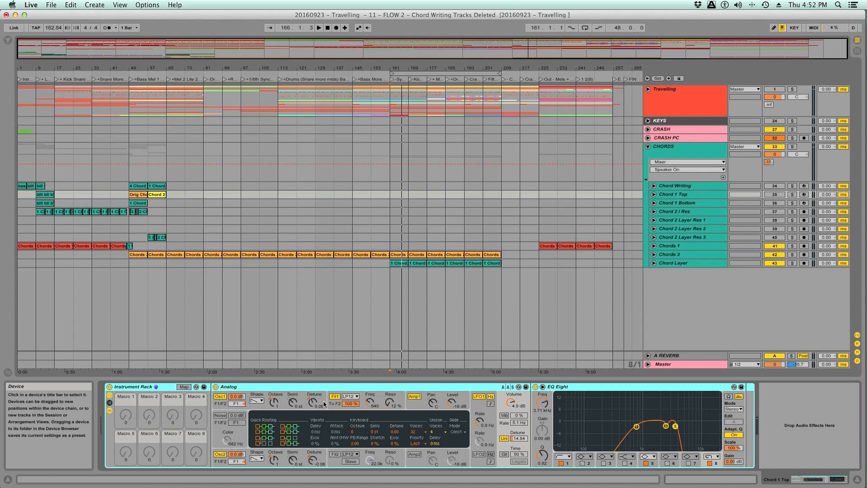
Save the Chord 1 Top track's rack to the User Library as the preset "Travelling Arrival Chord Top".
{"action": "left_click", "coordinate": [203, 387]}
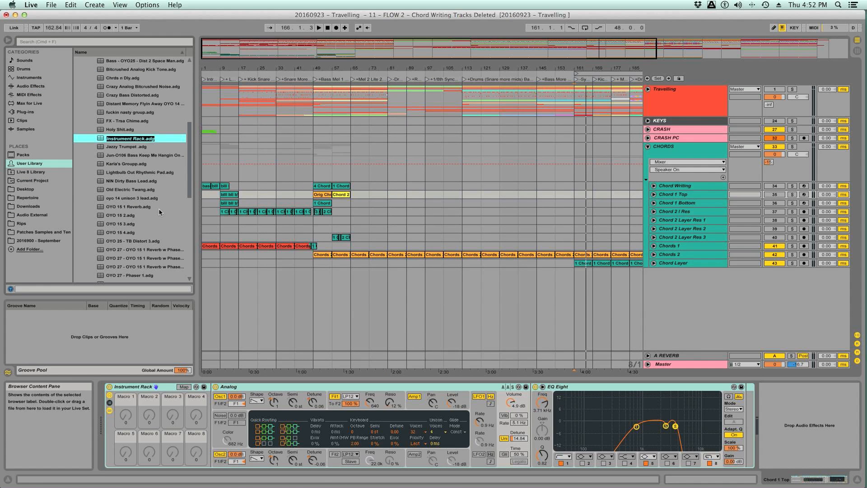
{"action": "type", "text": "Traveling"}
{"action": "key", "text": "BackSpace"}
{"action": "key", "text": "BackSpace"}
{"action": "key", "text": "BackSpace"}
{"action": "type", "text": "l"}
{"action": "key", "text": "Return"}
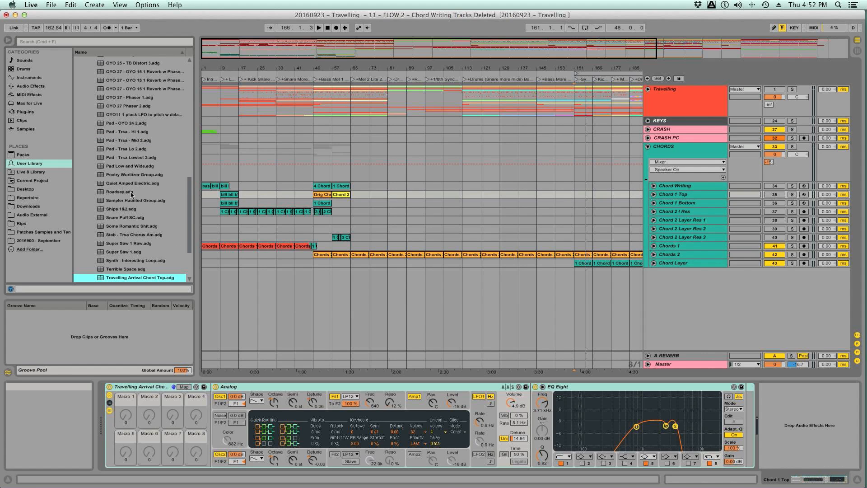
Group the Analog and EQ Eight devices on the Chord 1 Bottom track into an Instrument Rack and show its macro controls.
{"action": "left_click", "coordinate": [681, 204]}
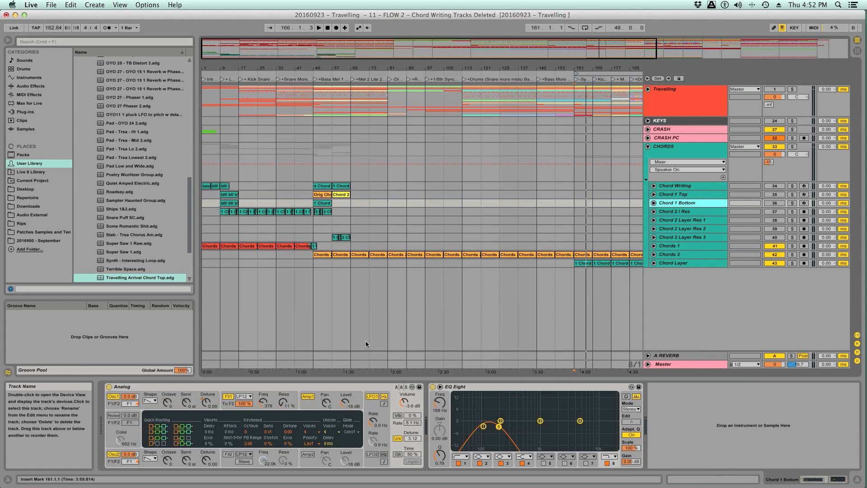
{"action": "left_click", "coordinate": [487, 387]}
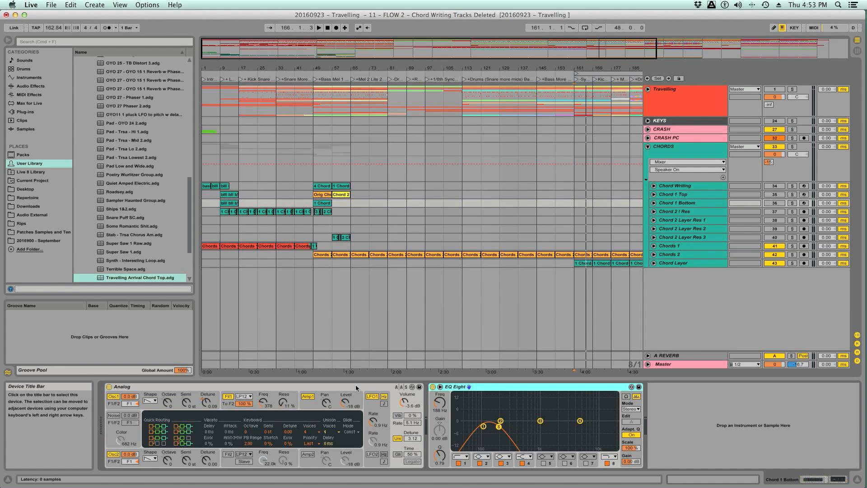
{"action": "left_click", "coordinate": [295, 388]}
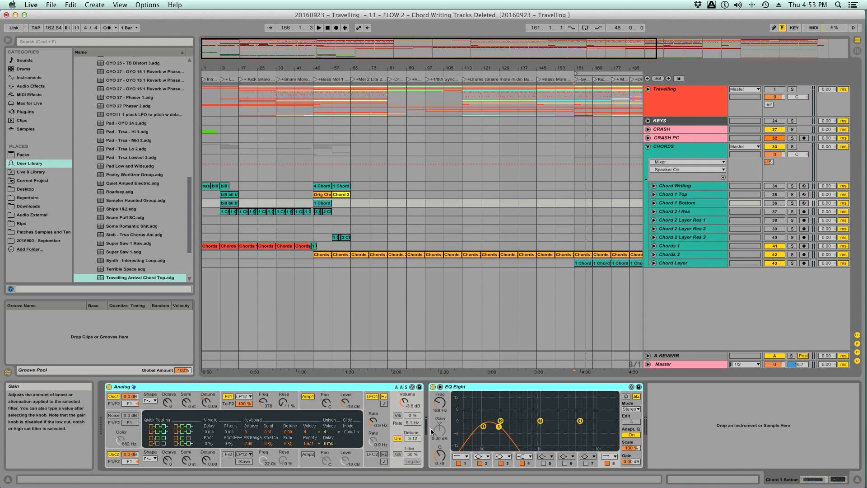
{"action": "key", "text": "super+g"}
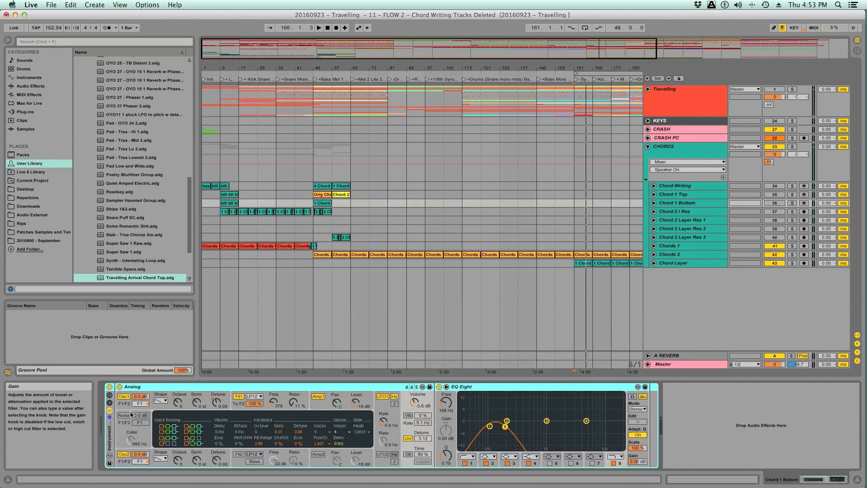
{"action": "left_click", "coordinate": [110, 397]}
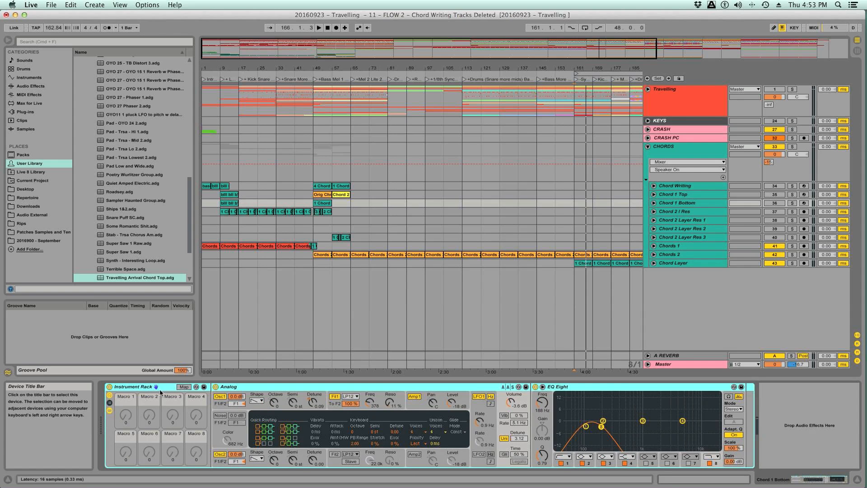
Save the Chord 1 Bottom track's rack as the preset "Travelling Arrival Chord Bottom" and hide the browser.
{"action": "left_click", "coordinate": [204, 388]}
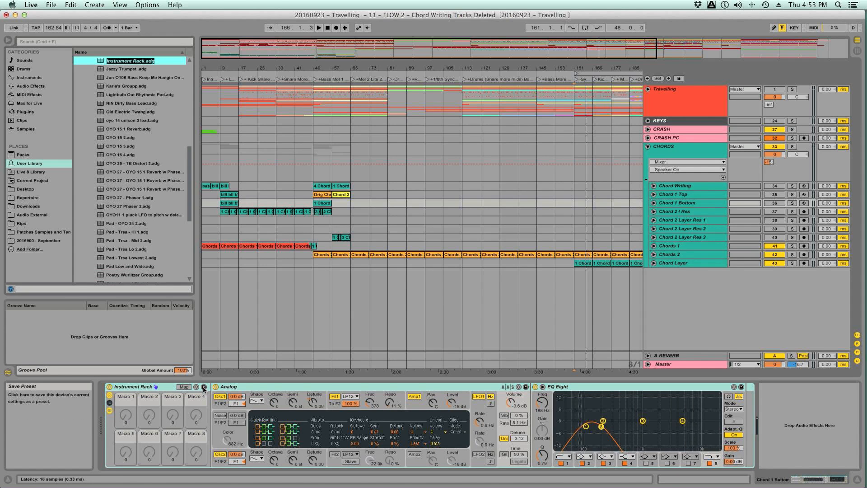
{"action": "type", "text": "Travelling Arrival Chord Bottom"}
{"action": "key", "text": "Return"}
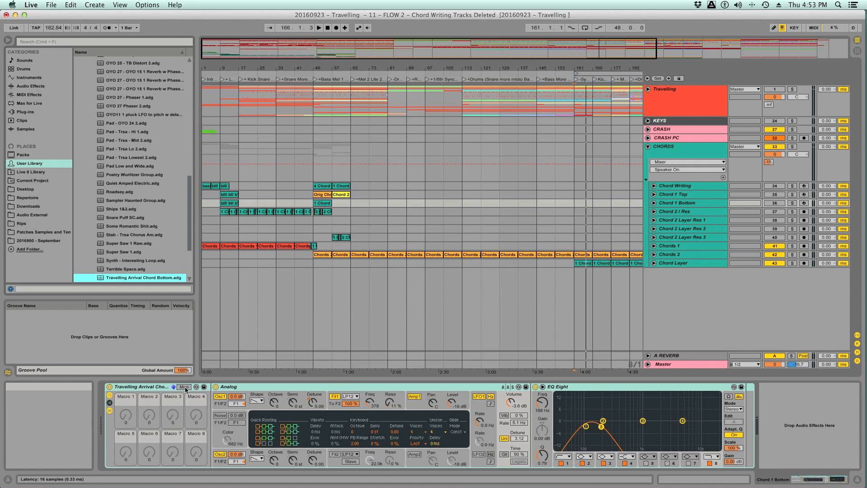
{"action": "scroll", "coordinate": [149, 269], "scroll_direction": "down", "scroll_amount": 2}
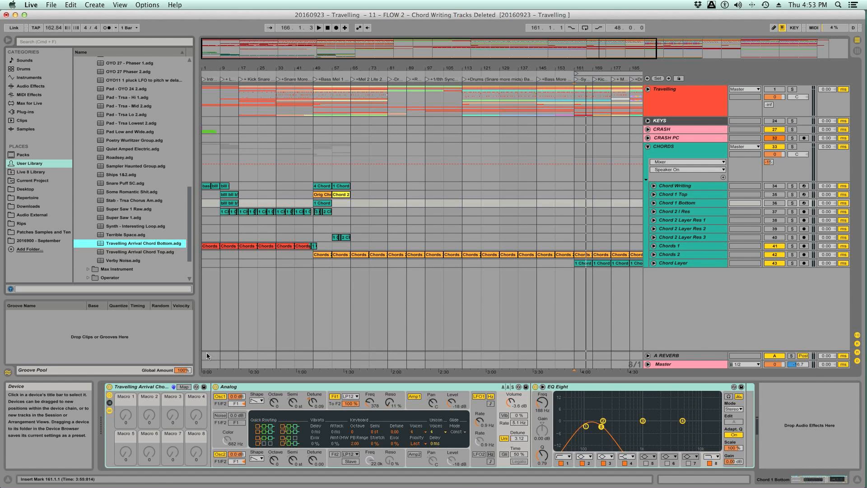
{"action": "left_click", "coordinate": [7, 40]}
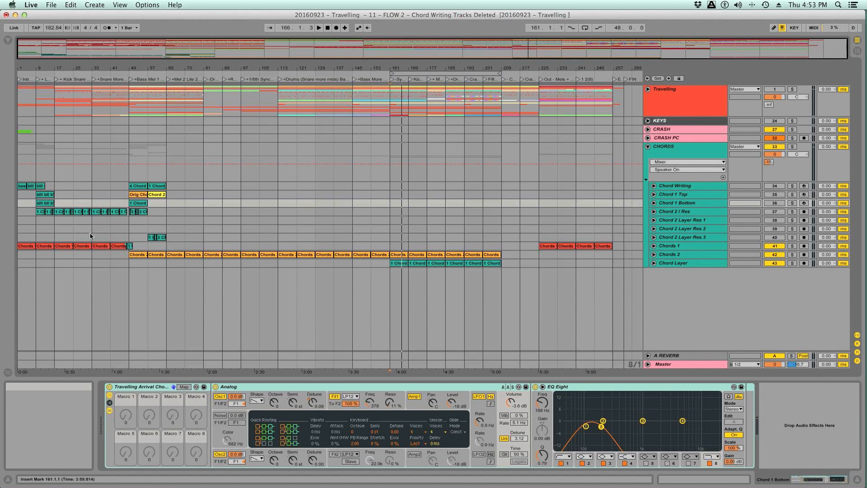
Delete the tracks from Chord Writing through Chord 2 Layer Res 3 in the CHORDS group, saving the set before and after.
{"action": "left_click", "coordinate": [708, 238]}
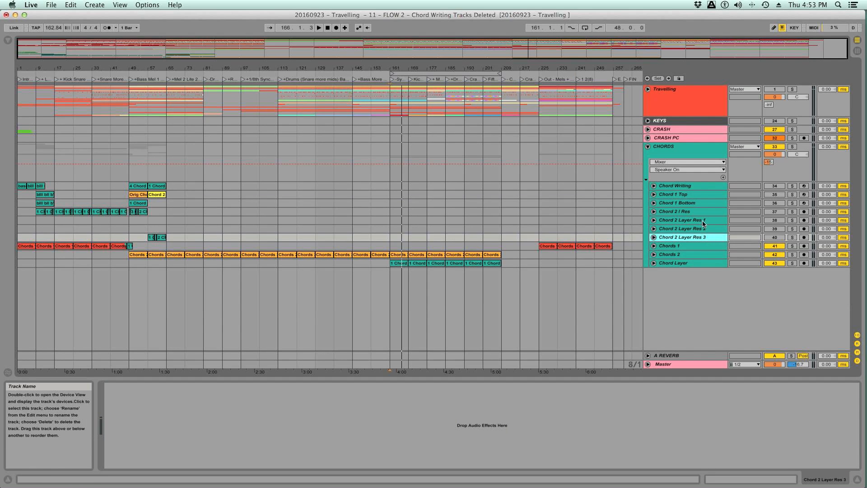
{"action": "left_click", "coordinate": [693, 185], "text": "shift"}
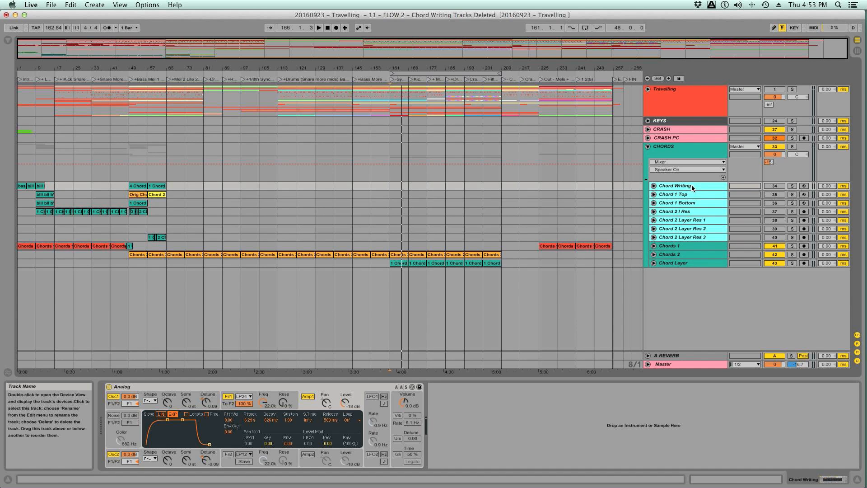
{"action": "key", "text": "super+s"}
{"action": "key", "text": "Delete"}
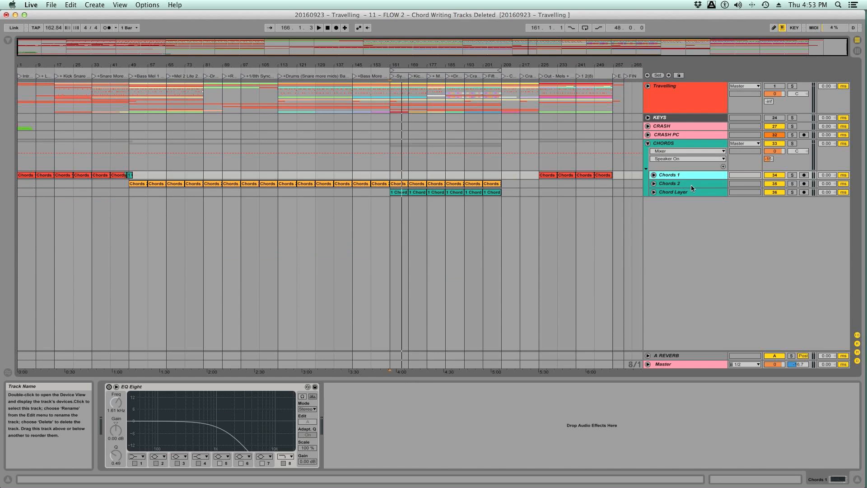
{"action": "left_click", "coordinate": [648, 144]}
{"action": "left_click", "coordinate": [649, 145]}
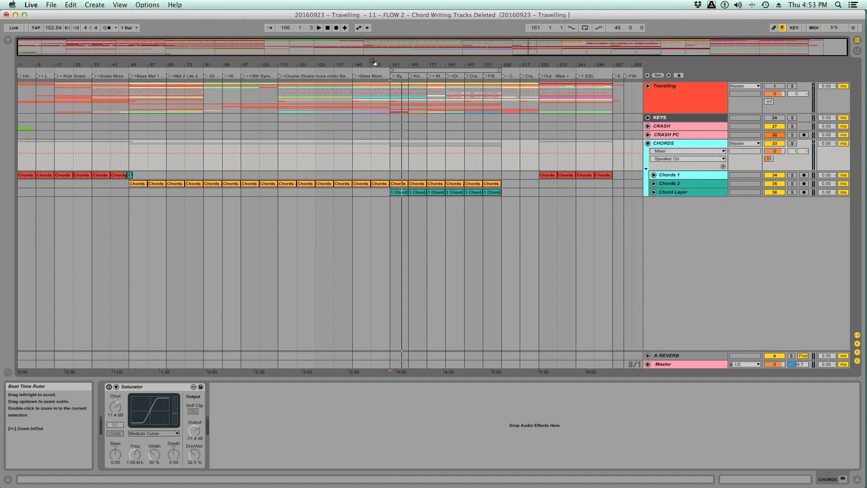
{"action": "key", "text": "super+s"}
Unfold the CRASH group to examine its crash and delay clips in the opening bars, and briefly play the set from bar 161.
{"action": "left_click", "coordinate": [648, 126]}
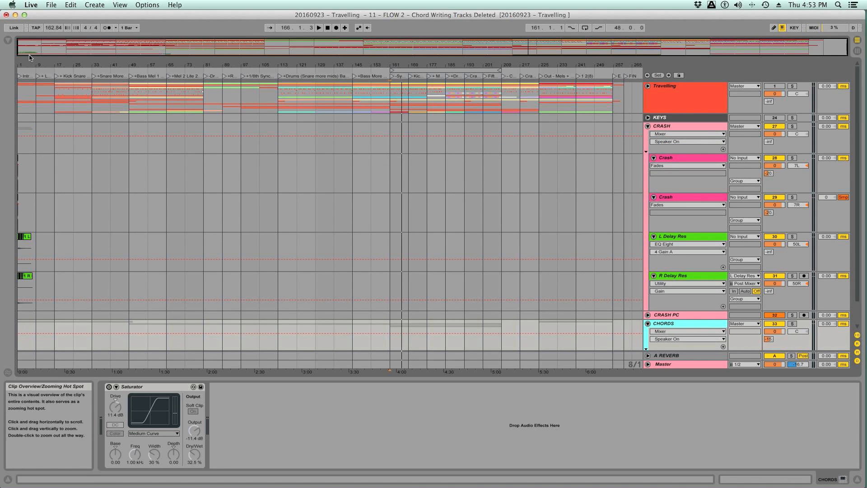
{"action": "key", "text": "z"}
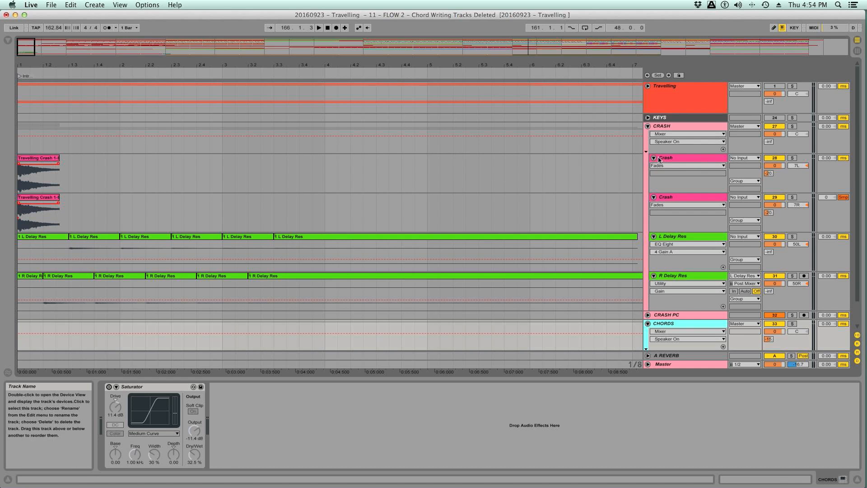
{"action": "key", "text": "space"}
{"action": "key", "text": "space"}
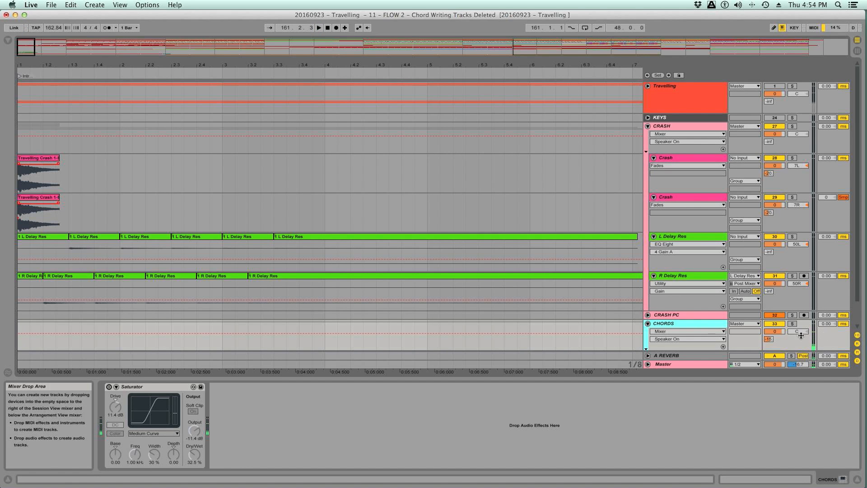
{"action": "scroll", "coordinate": [707, 324], "scroll_direction": "down", "scroll_amount": 3}
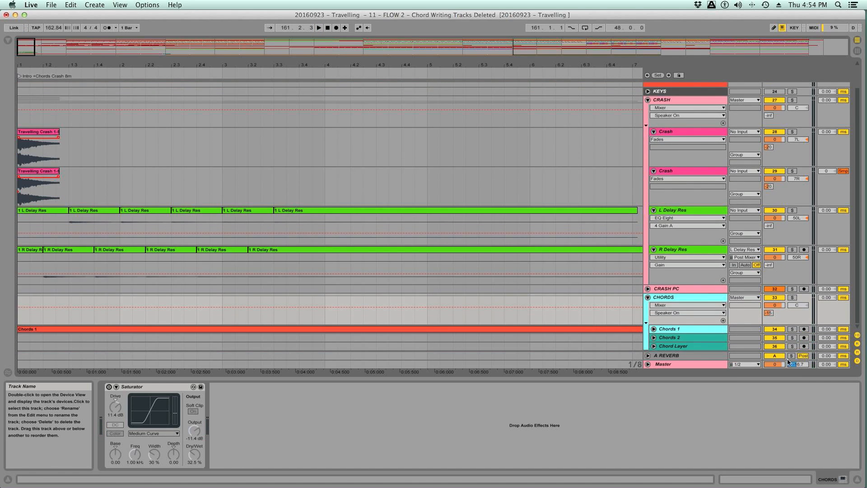
Route the Master output to 3/4, play the set's opening bars, and select the clip on the upper Crash track.
{"action": "left_click", "coordinate": [741, 366]}
{"action": "left_click", "coordinate": [737, 378]}
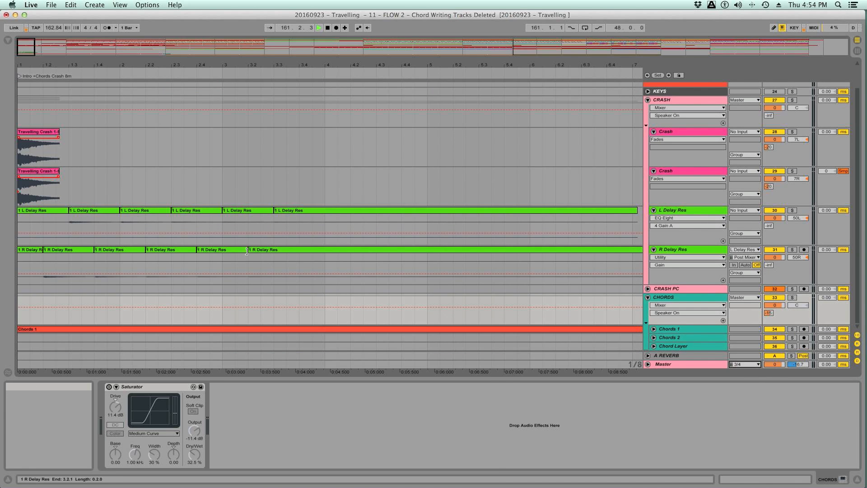
{"action": "key", "text": "space"}
{"action": "left_click", "coordinate": [37, 138]}
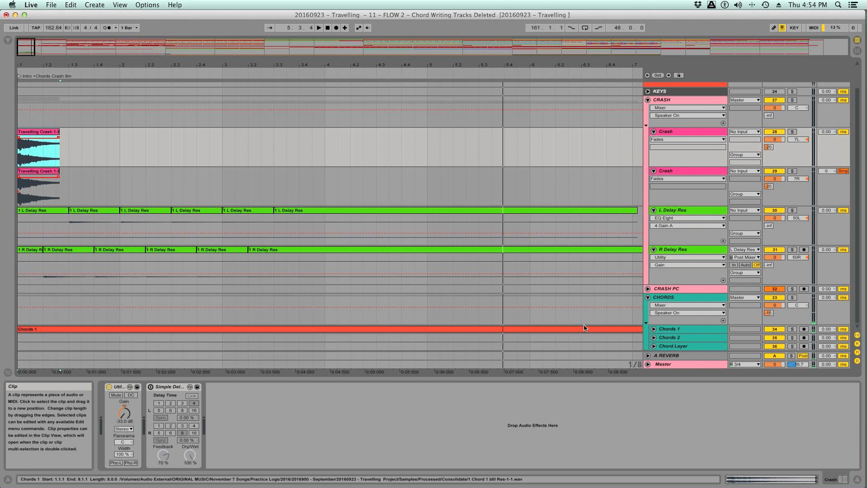
Move the Master track's Utility to the end of the device chain after Guitar Rig 5, set its gain to 10.0 dB, and save the set.
{"action": "left_click", "coordinate": [678, 364]}
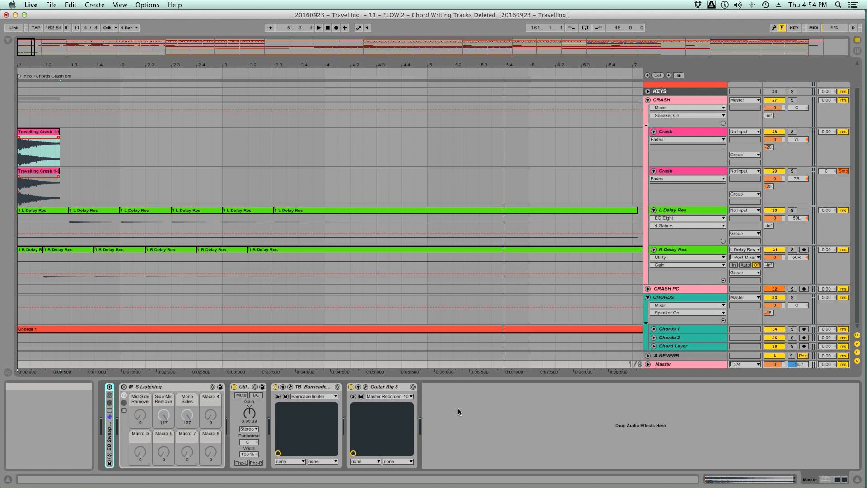
{"action": "left_click", "coordinate": [244, 388]}
{"action": "left_click_drag", "start_coordinate": [244, 387], "coordinate": [448, 398]}
{"action": "left_click_drag", "start_coordinate": [403, 418], "coordinate": [403, 418]}
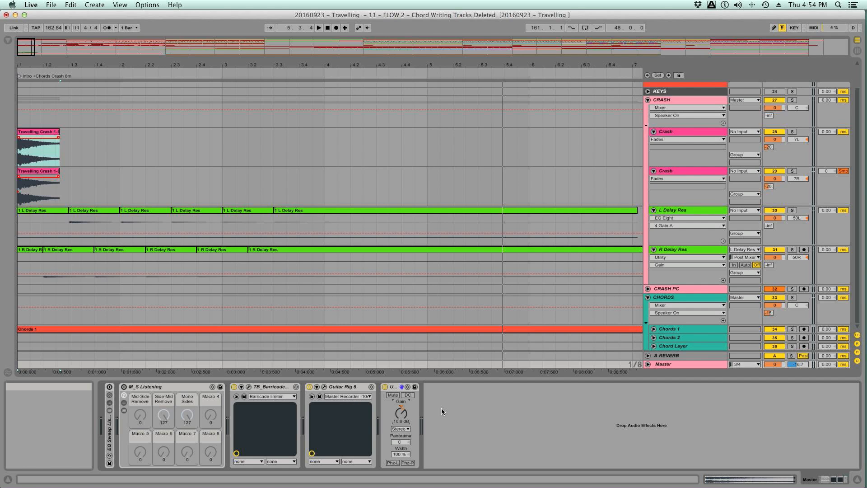
{"action": "key", "text": "super+s"}
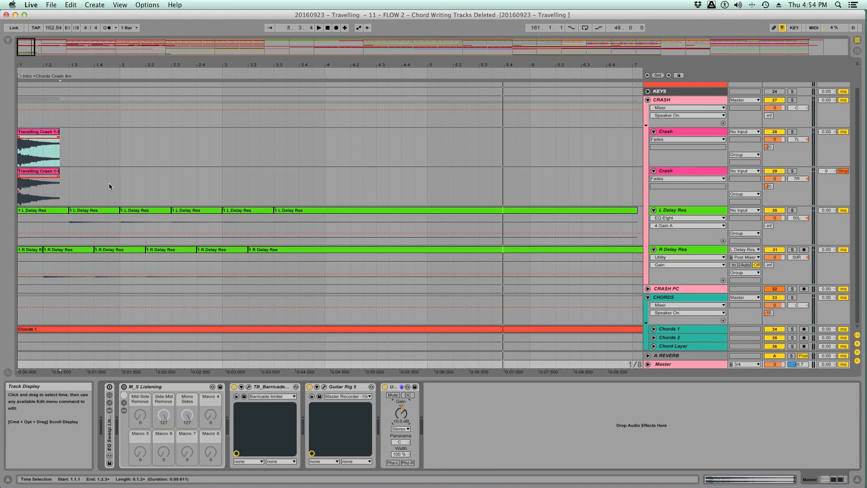
Unfold the Travelling group, then unfold and heighten its Crash track to show the clips from the song's start.
{"action": "scroll", "coordinate": [77, 148], "scroll_direction": "up", "scroll_amount": 2}
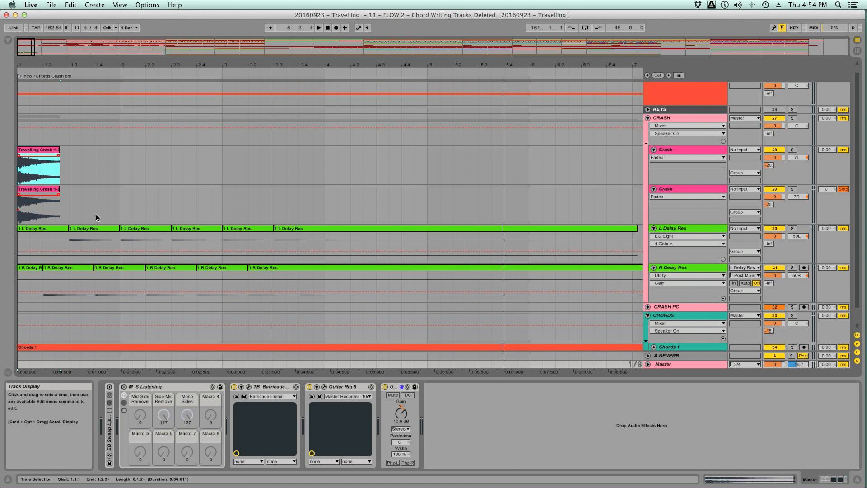
{"action": "scroll", "coordinate": [230, 201], "scroll_direction": "up", "scroll_amount": 1}
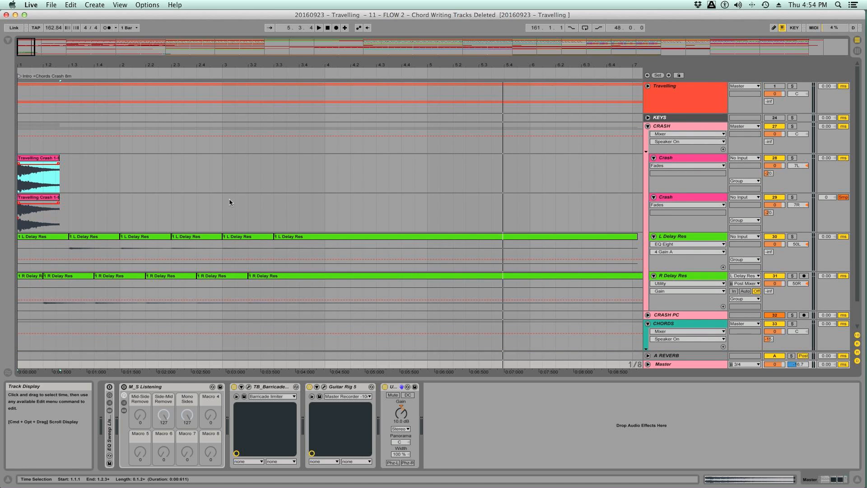
{"action": "left_click", "coordinate": [648, 86]}
{"action": "scroll", "coordinate": [442, 194], "scroll_direction": "down", "scroll_amount": 5}
{"action": "scroll", "coordinate": [442, 193], "scroll_direction": "up", "scroll_amount": 5}
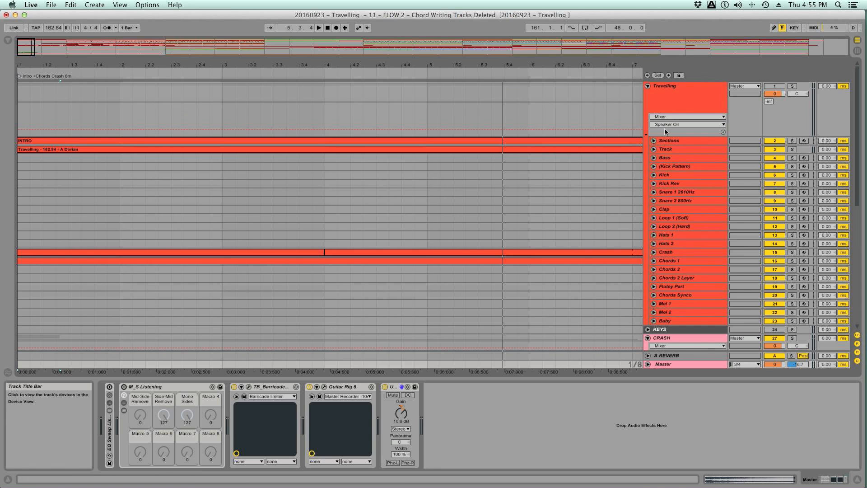
{"action": "left_click", "coordinate": [542, 174]}
{"action": "left_click_drag", "start_coordinate": [563, 65], "coordinate": [563, 7]}
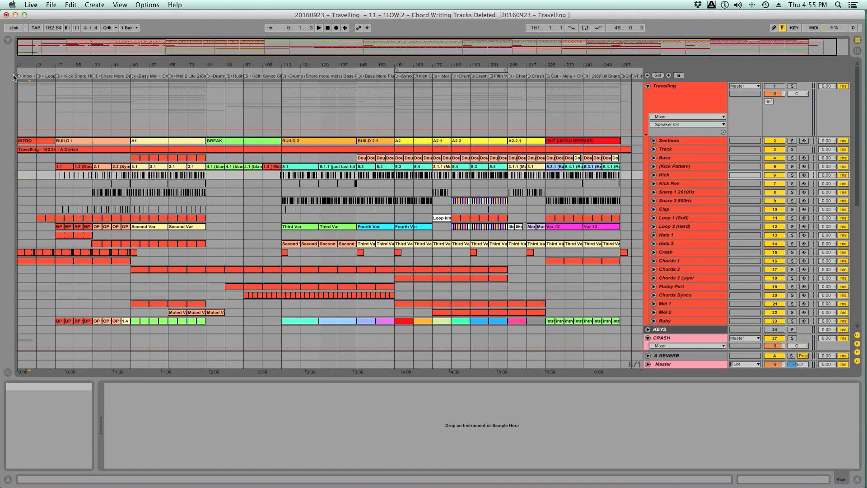
{"action": "left_click_drag", "start_coordinate": [19, 64], "coordinate": [19, 106]}
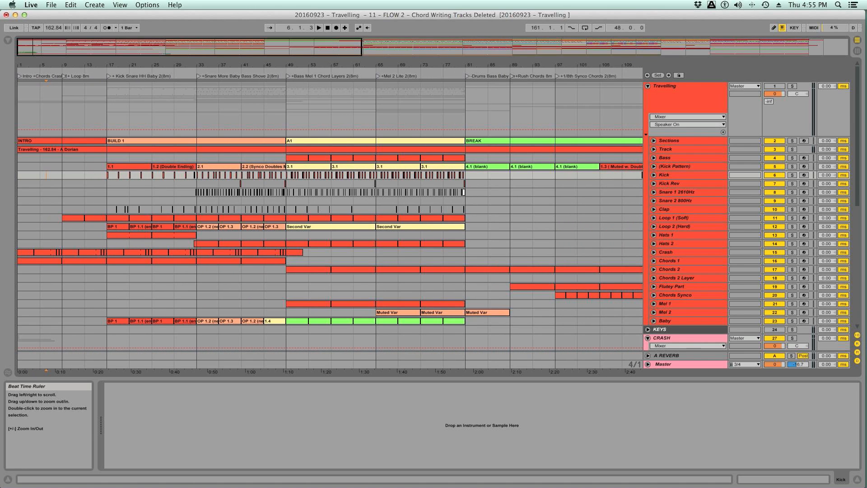
{"action": "left_click", "coordinate": [677, 254]}
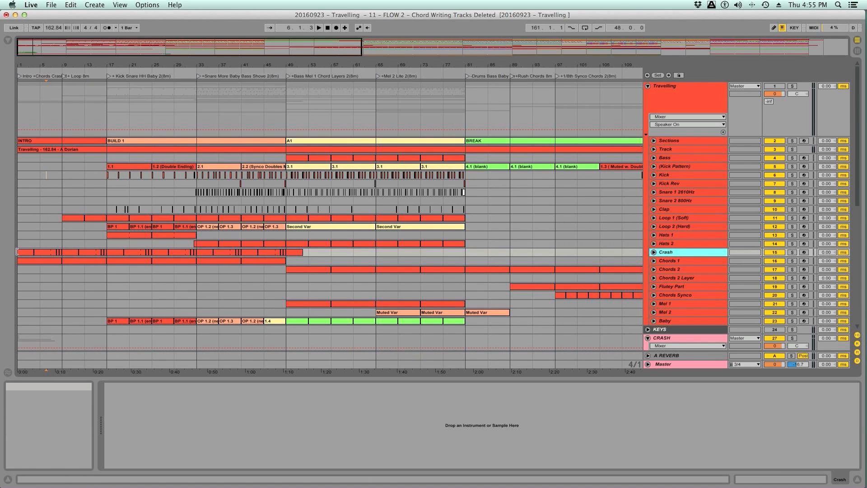
{"action": "left_click", "coordinate": [653, 252]}
{"action": "left_click_drag", "start_coordinate": [667, 265], "coordinate": [664, 316]}
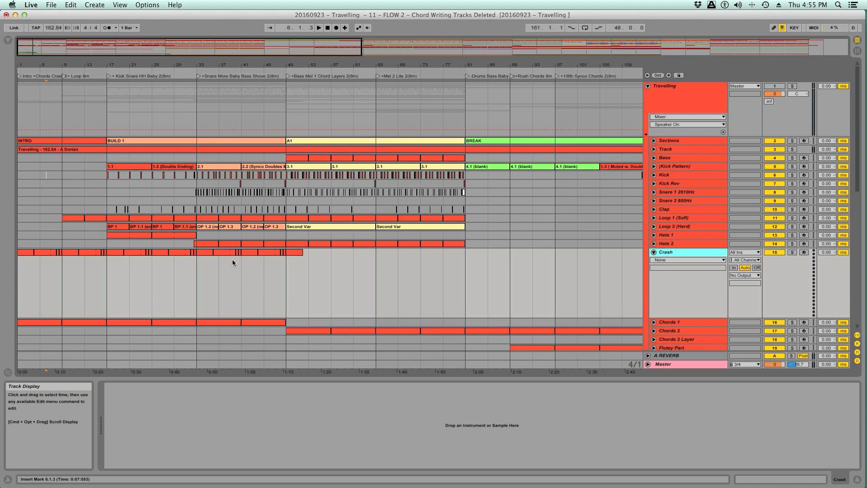
Solo the Travelling group and play its opening bars from the first clip on its Crash track.
{"action": "left_click", "coordinate": [792, 86]}
{"action": "left_click", "coordinate": [792, 86]}
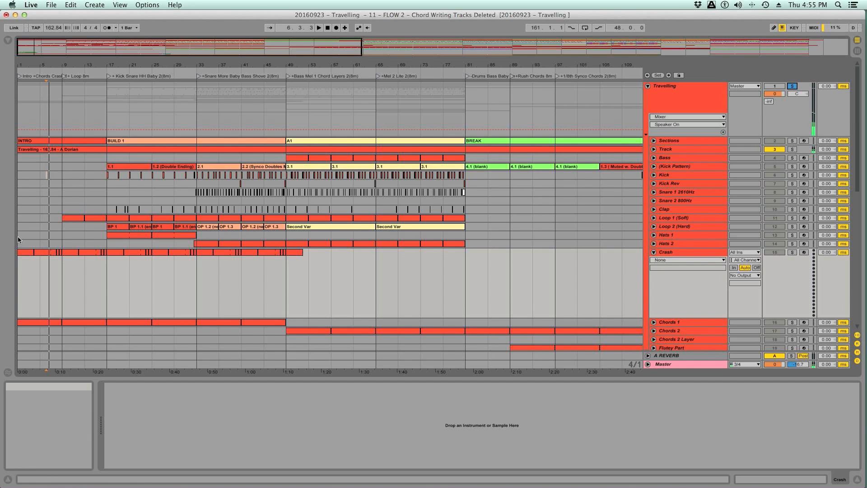
{"action": "left_click", "coordinate": [25, 253]}
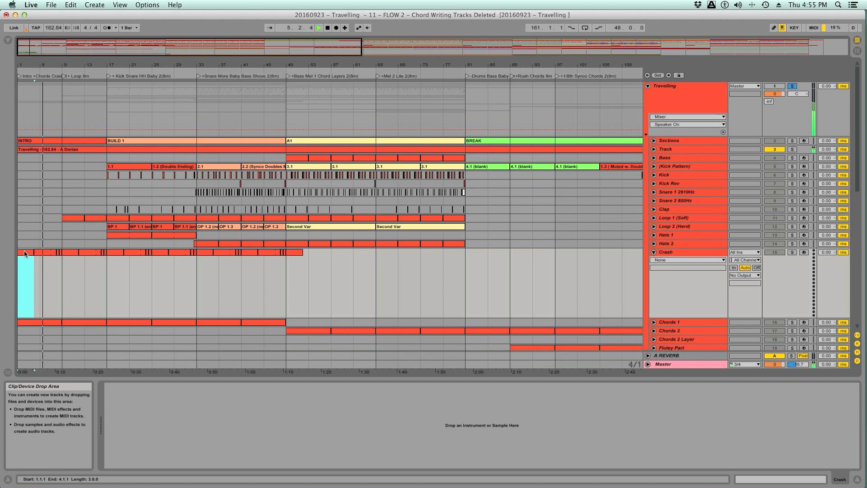
{"action": "left_click_drag", "start_coordinate": [26, 65], "coordinate": [49, 135]}
{"action": "left_click_drag", "start_coordinate": [75, 65], "coordinate": [81, 63]}
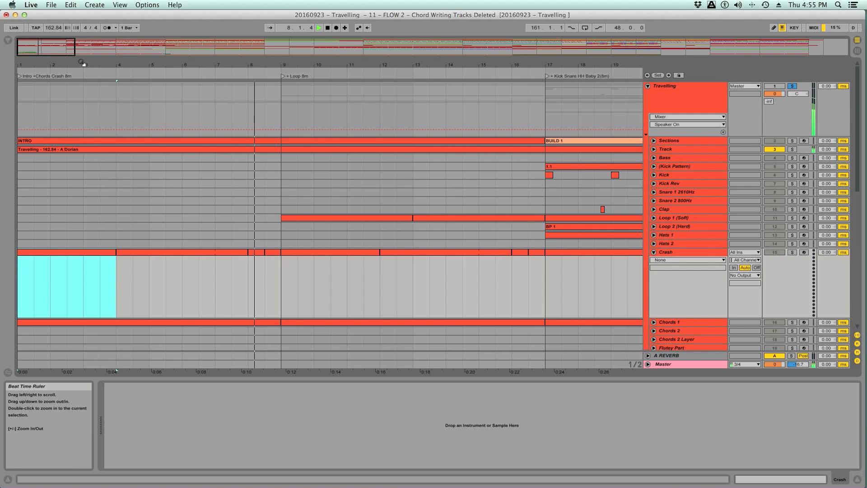
{"action": "key", "text": "space"}
Route the Master output to 5/6 and listen to the soloed Travelling group from bars 8, 9 and 12.
{"action": "left_click", "coordinate": [247, 270]}
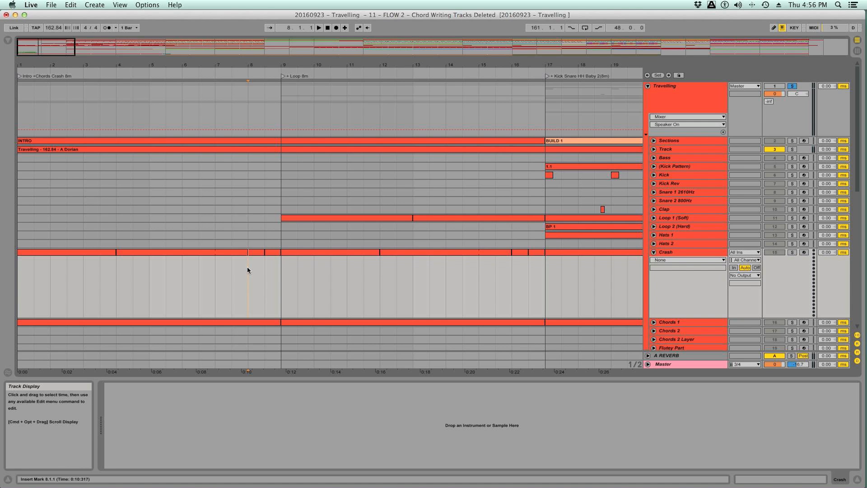
{"action": "left_click", "coordinate": [745, 364]}
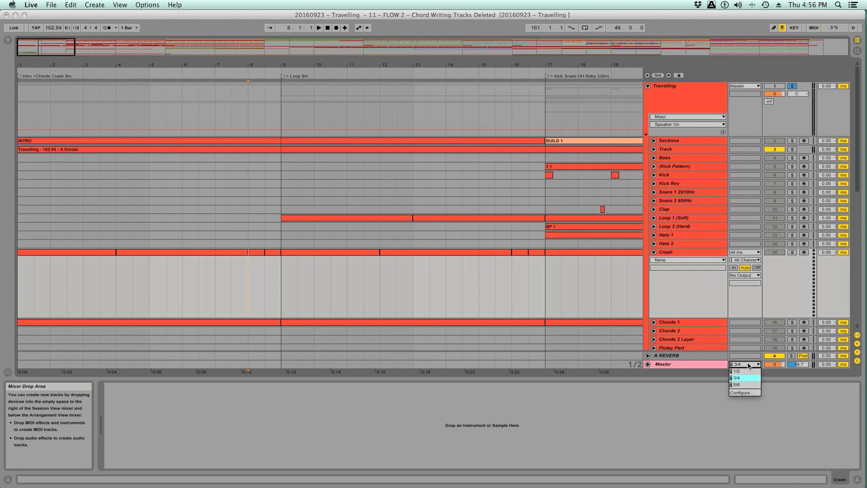
{"action": "left_click", "coordinate": [744, 385]}
{"action": "key", "text": "space"}
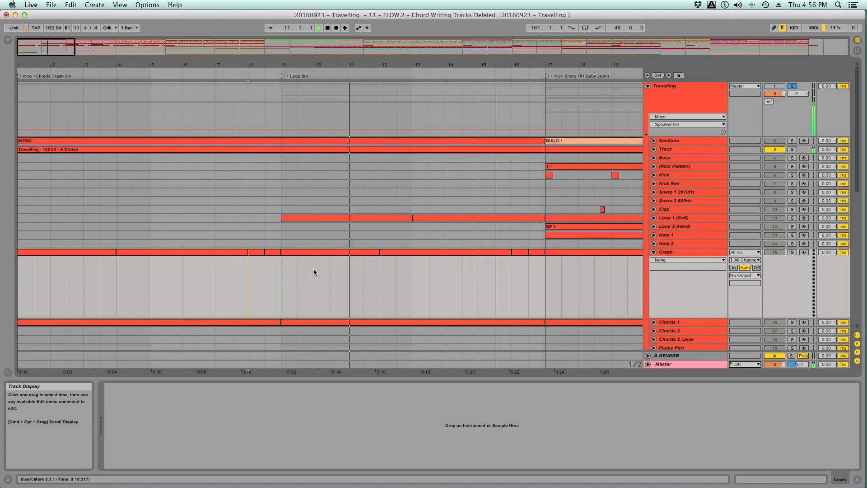
{"action": "left_click", "coordinate": [282, 273]}
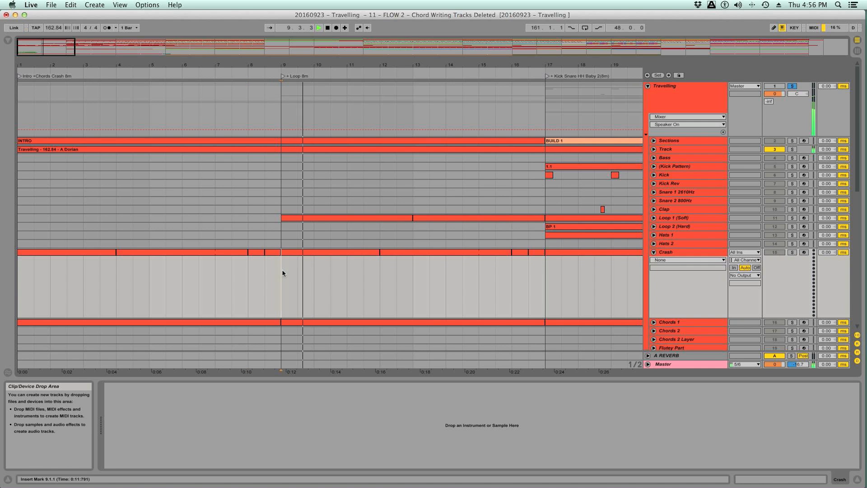
{"action": "left_click", "coordinate": [381, 273]}
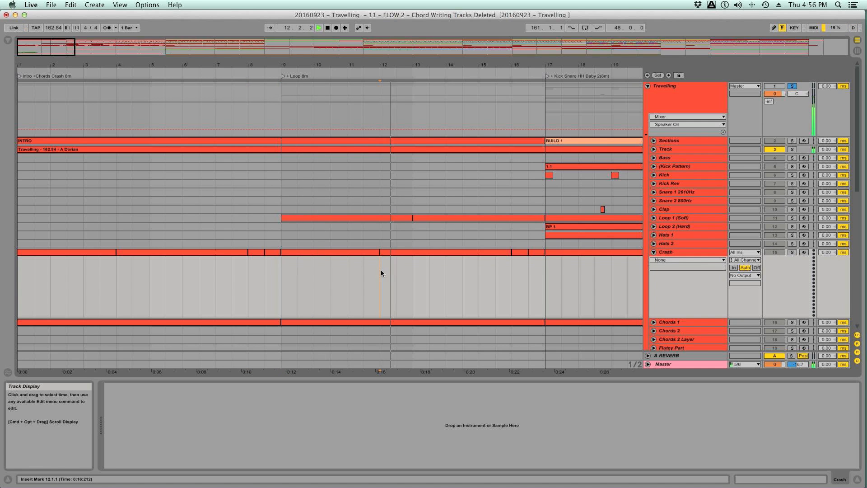
{"action": "left_click", "coordinate": [380, 271]}
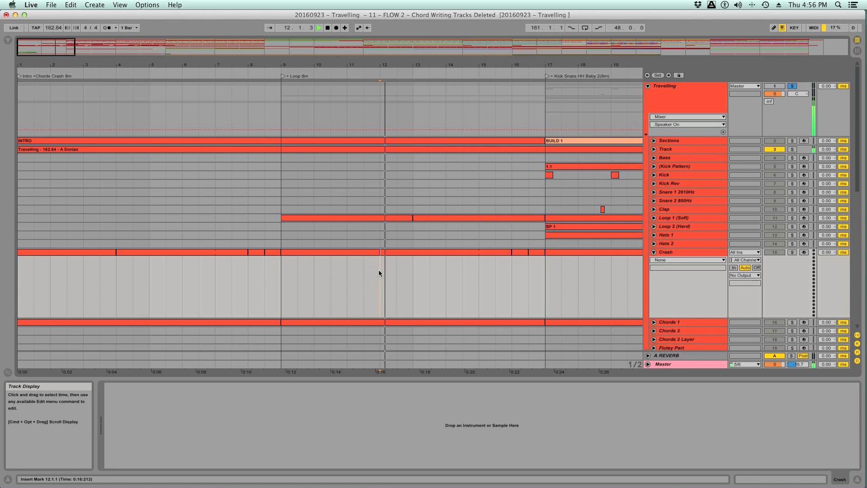
{"action": "left_click", "coordinate": [282, 271]}
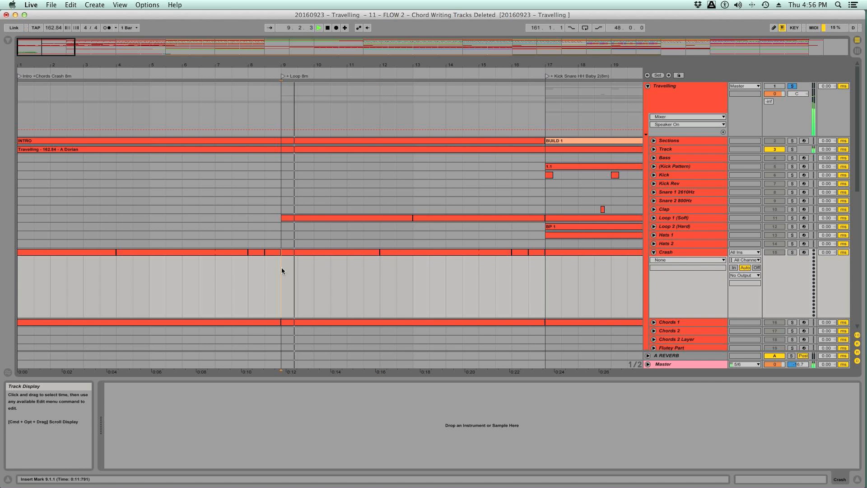
{"action": "key", "text": "space"}
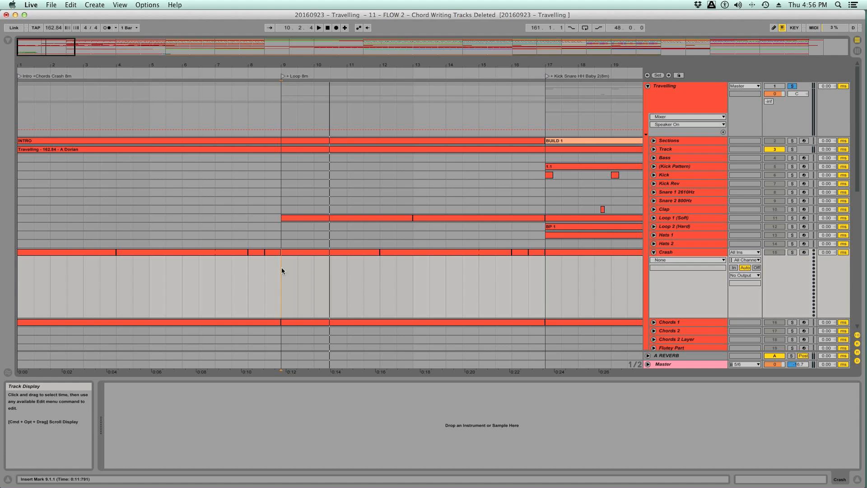
Set the Master output to 3/4, replay from bar 9, and turn off the Travelling group's solo.
{"action": "left_click", "coordinate": [741, 365]}
{"action": "left_click", "coordinate": [738, 378]}
{"action": "key", "text": "space"}
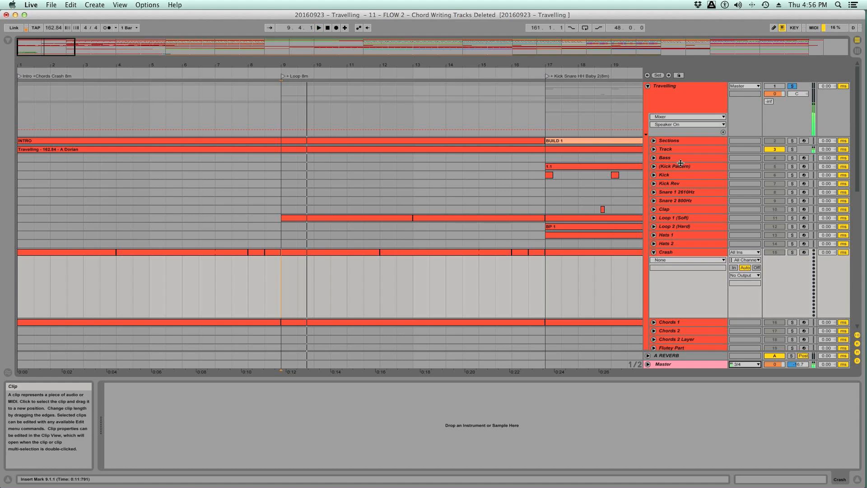
{"action": "left_click", "coordinate": [793, 86]}
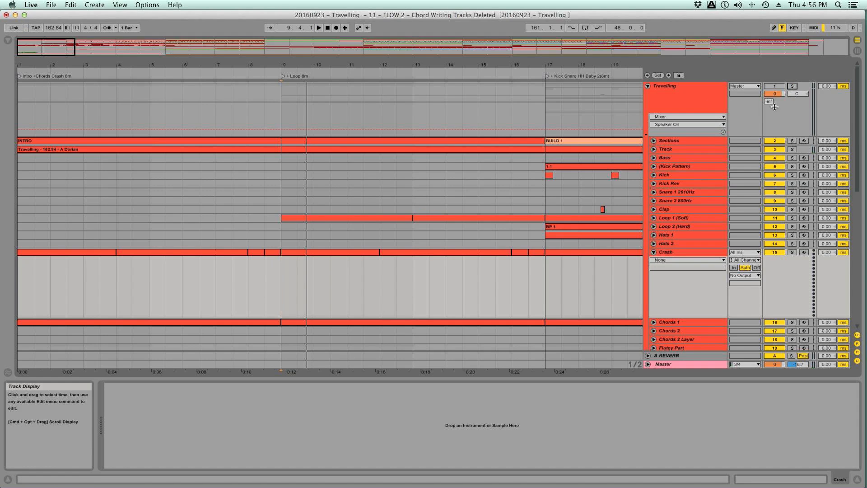
Solo the CRASH group and play its delay clips from bar 3 of the L Delay Res track.
{"action": "left_click", "coordinate": [647, 86]}
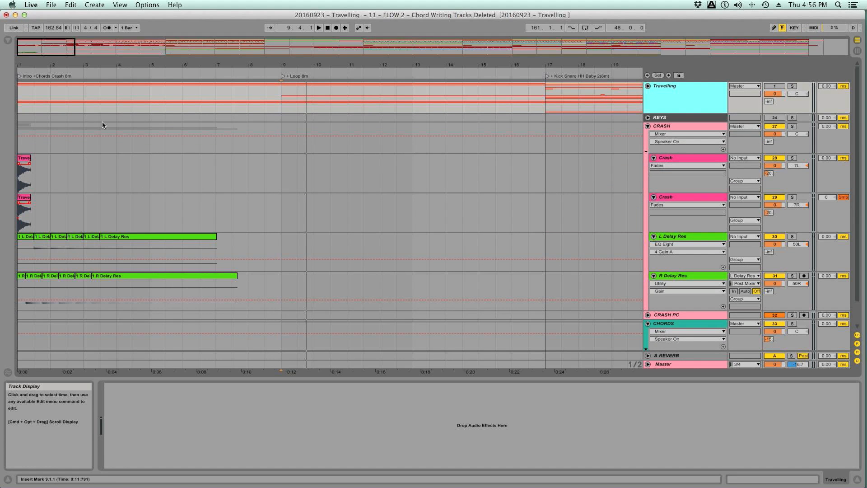
{"action": "left_click", "coordinate": [648, 86]}
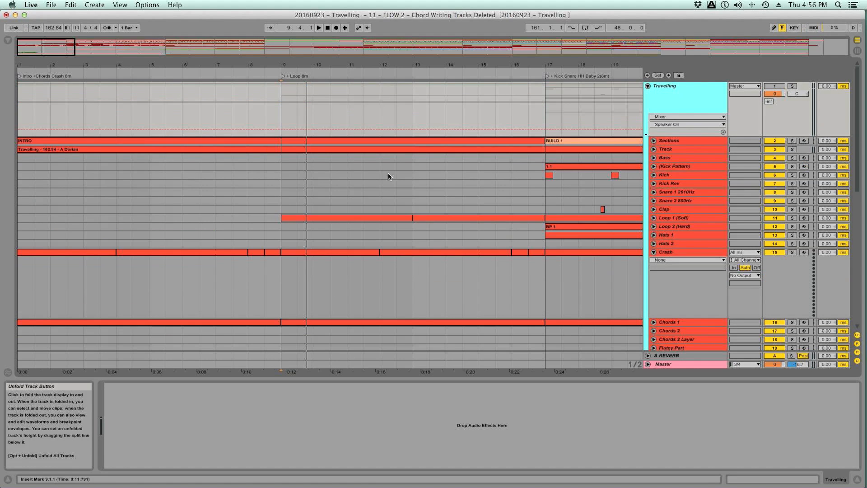
{"action": "left_click_drag", "start_coordinate": [33, 63], "coordinate": [33, 89]}
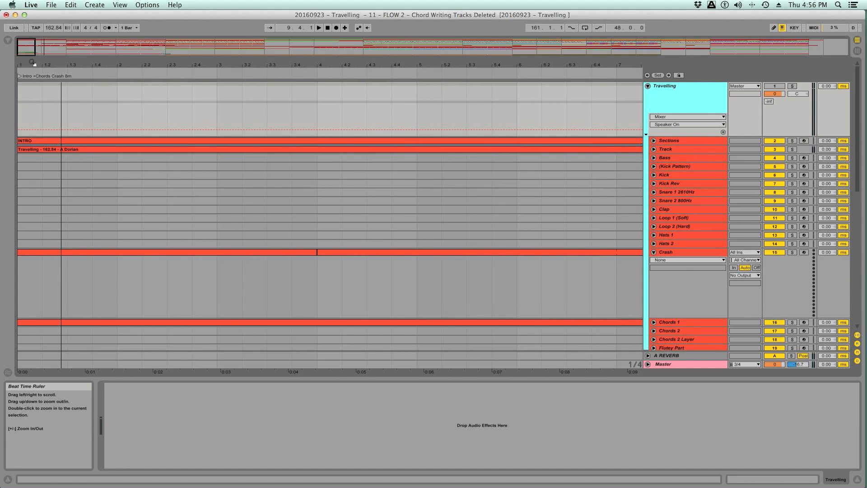
{"action": "scroll", "coordinate": [178, 300], "scroll_direction": "down", "scroll_amount": 6}
{"action": "scroll", "coordinate": [178, 300], "scroll_direction": "down", "scroll_amount": 6}
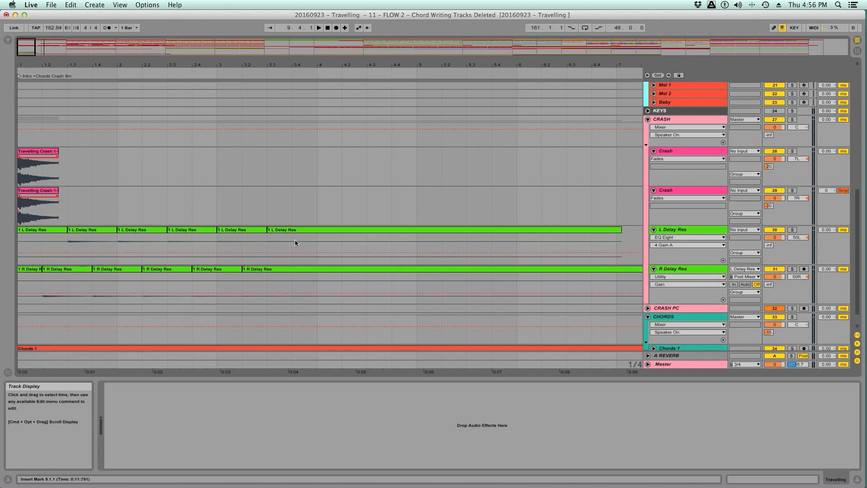
{"action": "left_click", "coordinate": [792, 119]}
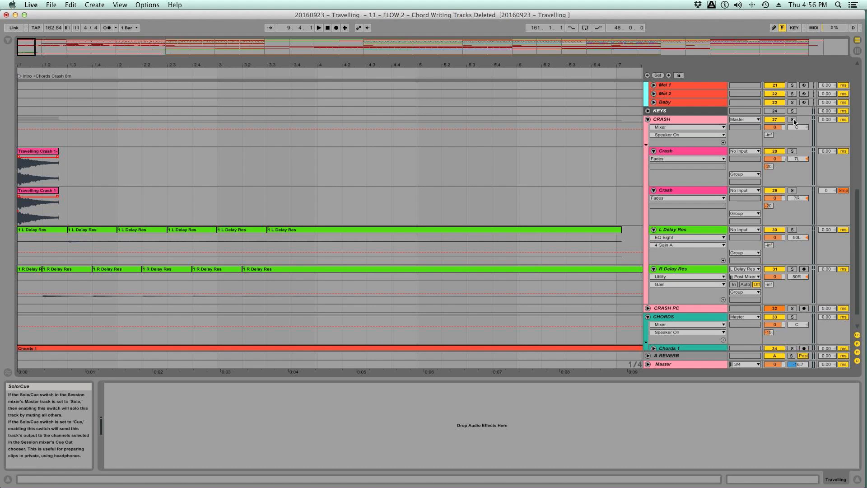
{"action": "left_click", "coordinate": [223, 238]}
{"action": "key", "text": "space"}
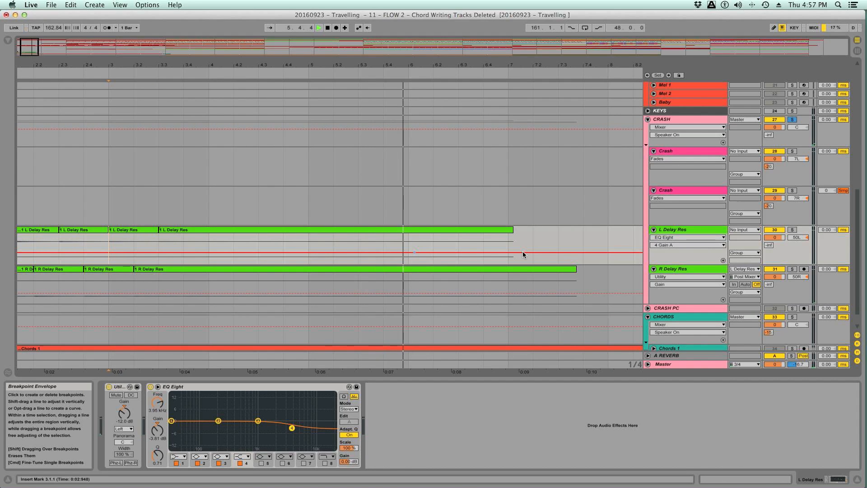
{"action": "key", "text": "space"}
Trim the last L Delay Res and R Delay Res clips to end at bar 7, and save the set.
{"action": "left_click_drag", "start_coordinate": [512, 231], "coordinate": [506, 231]}
{"action": "left_click_drag", "start_coordinate": [573, 269], "coordinate": [508, 269]}
{"action": "left_click_drag", "start_coordinate": [434, 63], "coordinate": [336, 49]}
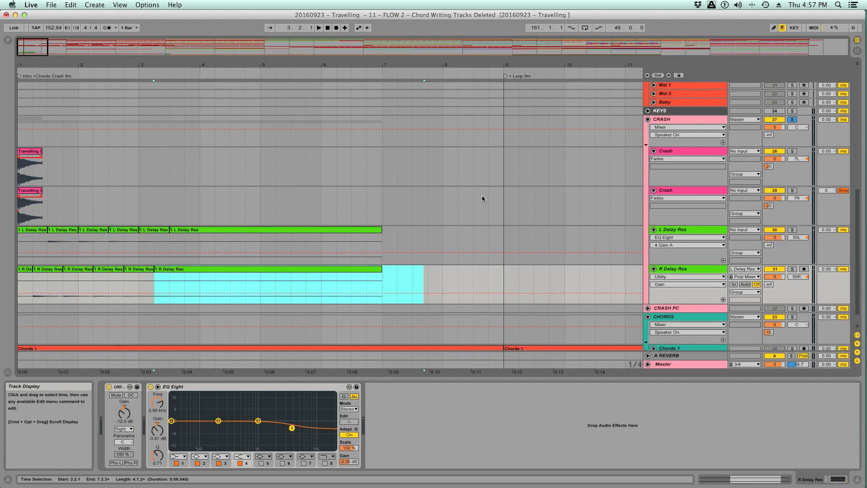
{"action": "key", "text": "super+s"}
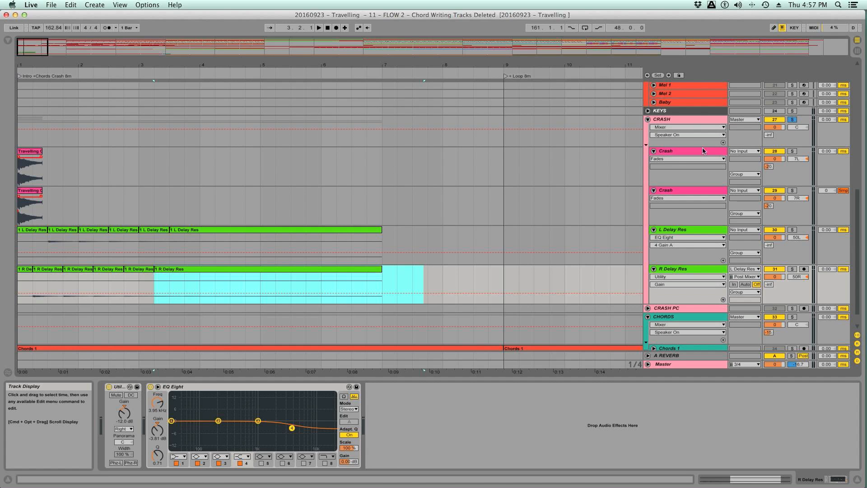
Turn off the CRASH group's solo and play from bar 1, switching the Travelling group's solo on and off to compare the crash levels.
{"action": "left_click", "coordinate": [793, 119]}
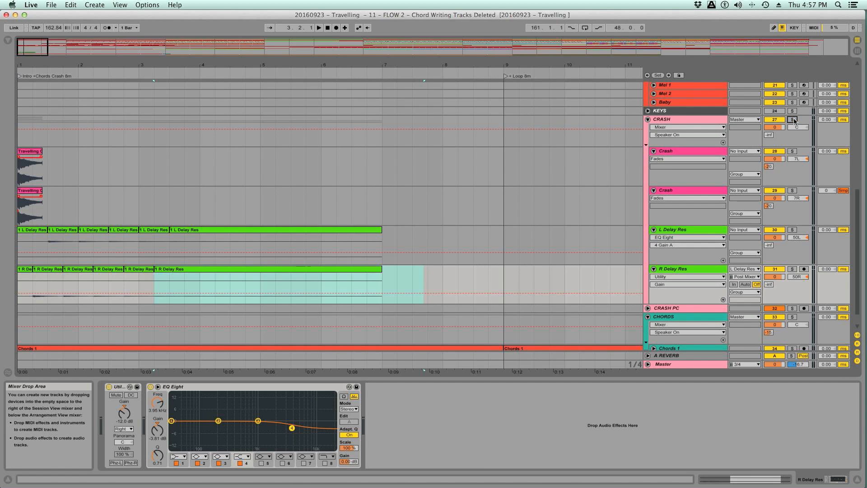
{"action": "key", "text": "super+a"}
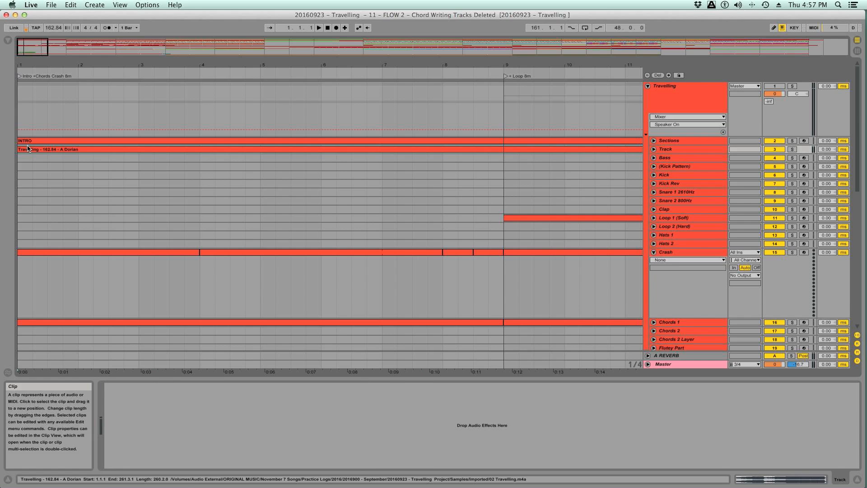
{"action": "key", "text": "space"}
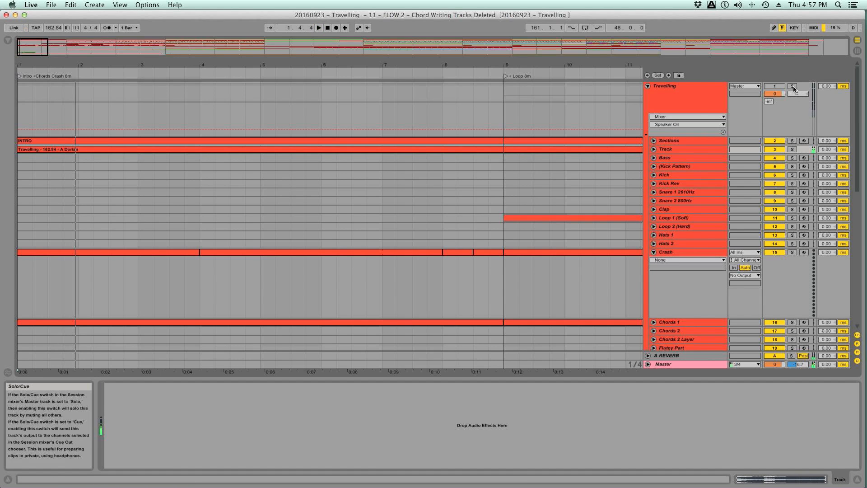
{"action": "left_click", "coordinate": [793, 87]}
{"action": "key", "text": "space"}
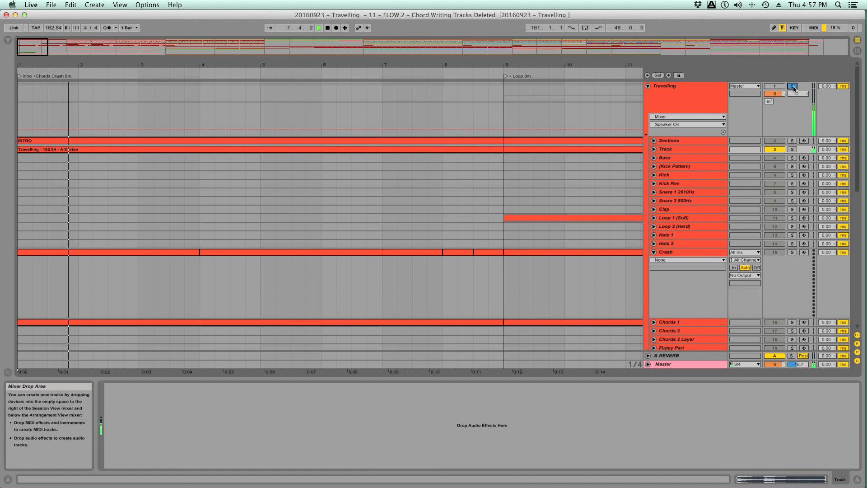
{"action": "left_click", "coordinate": [793, 87]}
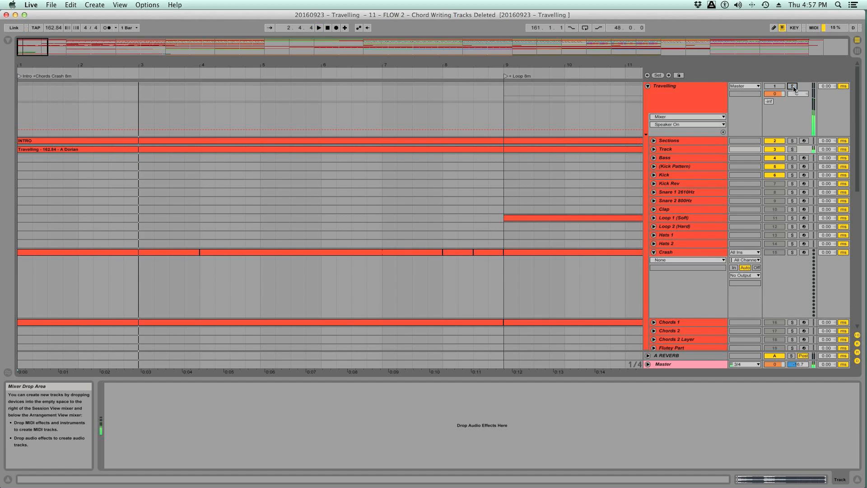
{"action": "key", "text": "space"}
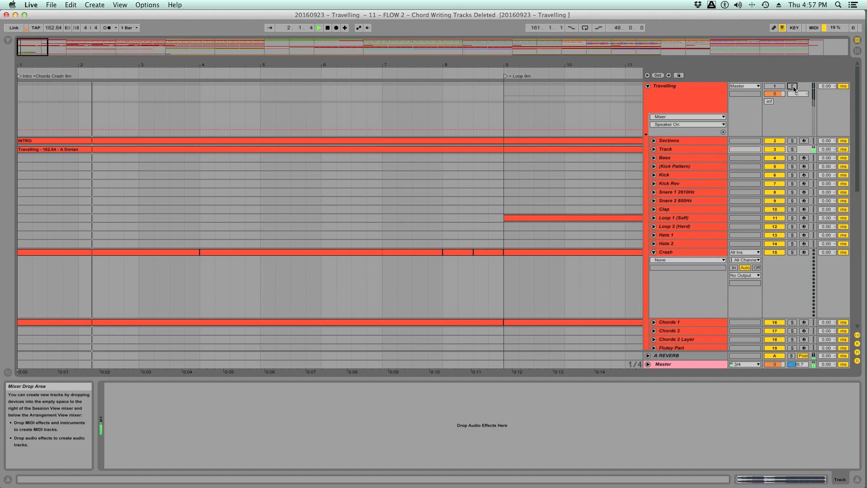
{"action": "left_click", "coordinate": [793, 86]}
{"action": "key", "text": "space"}
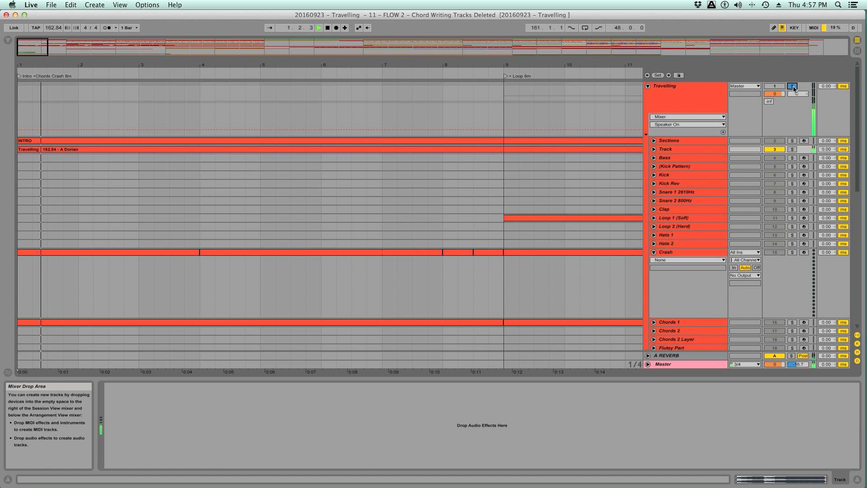
{"action": "left_click", "coordinate": [793, 86]}
{"action": "key", "text": "space"}
Set the Utility gain on the R Delay Res track to -13 dB.
{"action": "scroll", "coordinate": [684, 204], "scroll_direction": "down", "scroll_amount": 1}
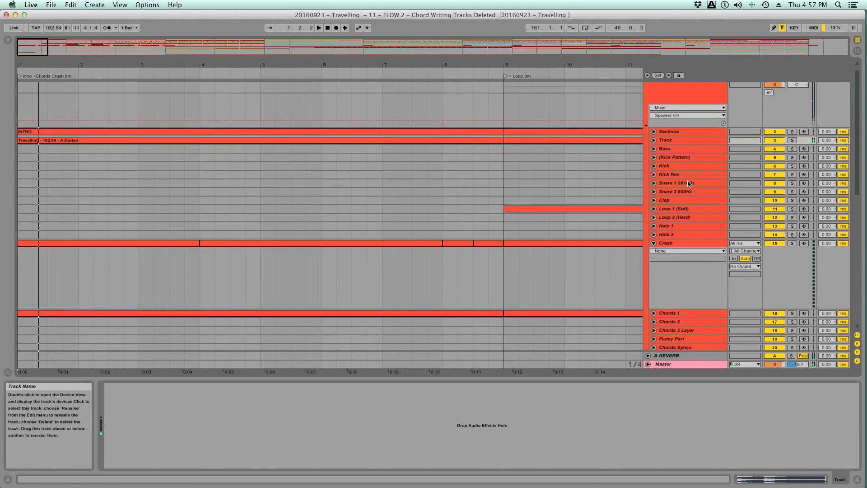
{"action": "scroll", "coordinate": [689, 183], "scroll_direction": "down", "scroll_amount": 6}
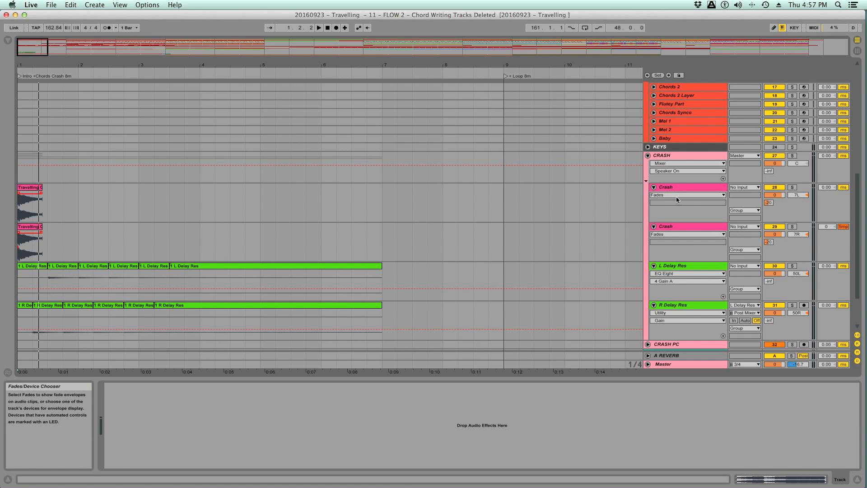
{"action": "scroll", "coordinate": [671, 270], "scroll_direction": "down", "scroll_amount": 2}
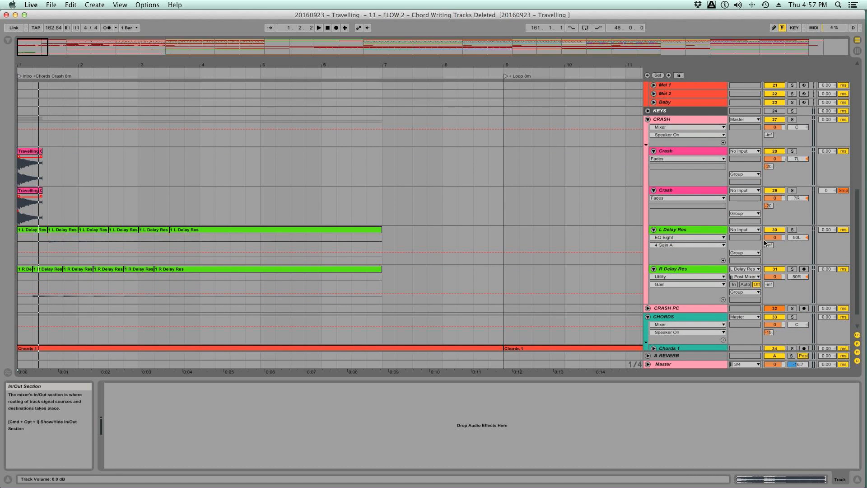
{"action": "left_click", "coordinate": [703, 233]}
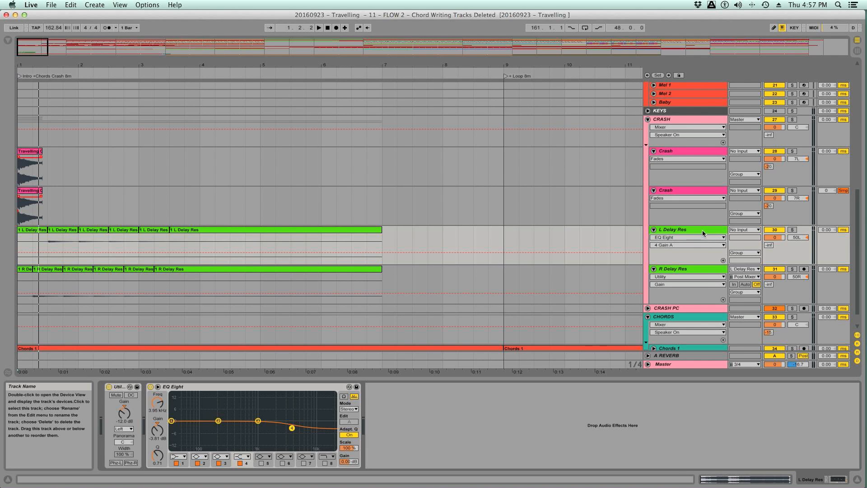
{"action": "left_click", "coordinate": [681, 271]}
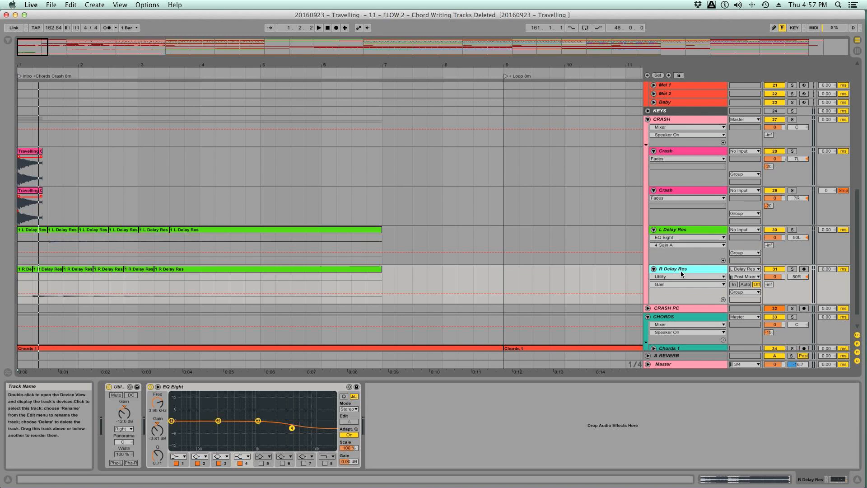
{"action": "left_click", "coordinate": [125, 415]}
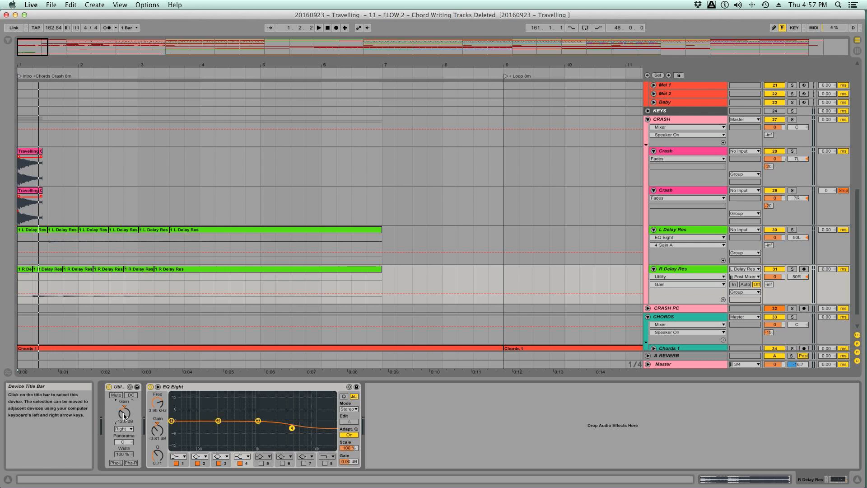
{"action": "type", "text": "-13"}
{"action": "key", "text": "Return"}
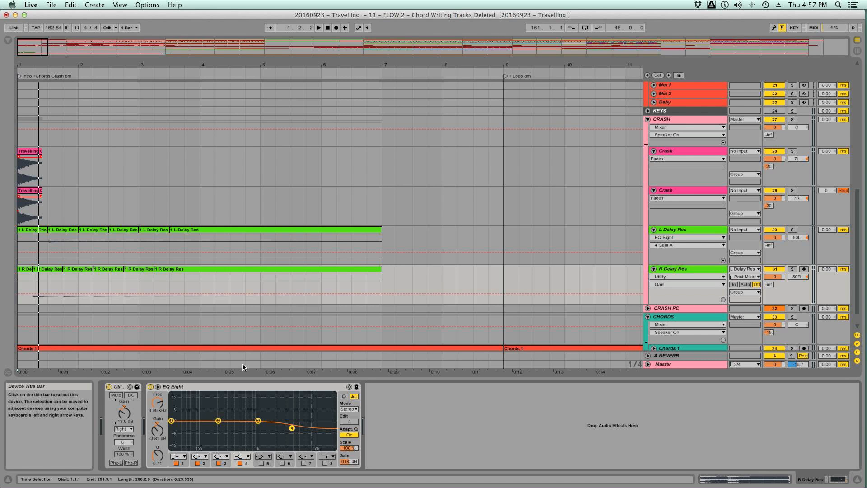
Set the Utility gain on the L Delay Res track to -13 dB.
{"action": "left_click", "coordinate": [666, 230]}
{"action": "left_click", "coordinate": [122, 418]}
{"action": "type", "text": "-13"}
{"action": "key", "text": "Return"}
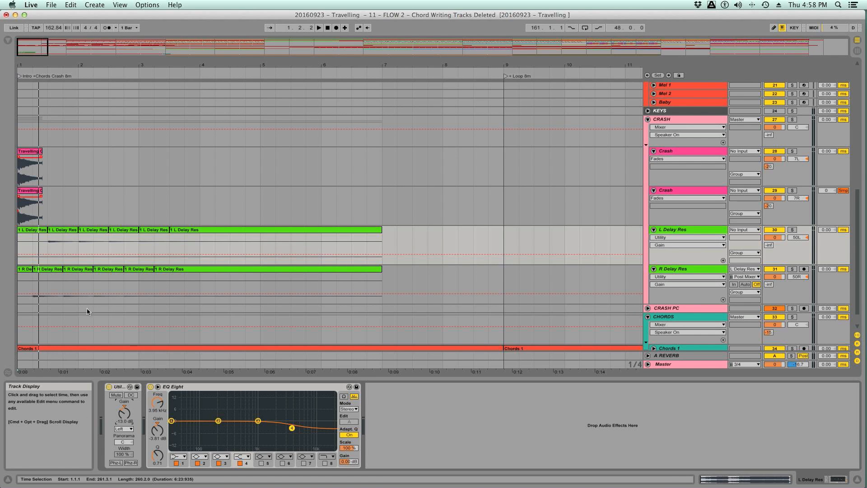
Replay from the first L Delay Res clip at bar 1, comparing the quieter delays with the soloed Travelling group.
{"action": "left_click", "coordinate": [34, 233]}
{"action": "key", "text": "space"}
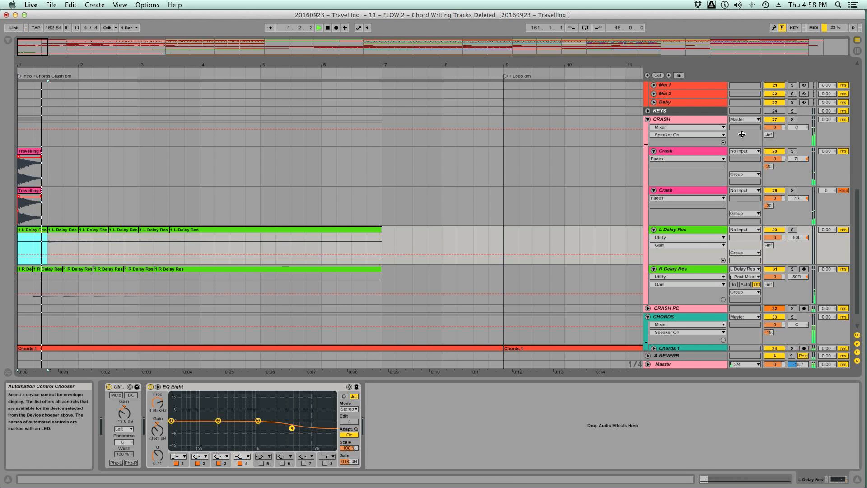
{"action": "scroll", "coordinate": [794, 88], "scroll_direction": "up", "scroll_amount": 15}
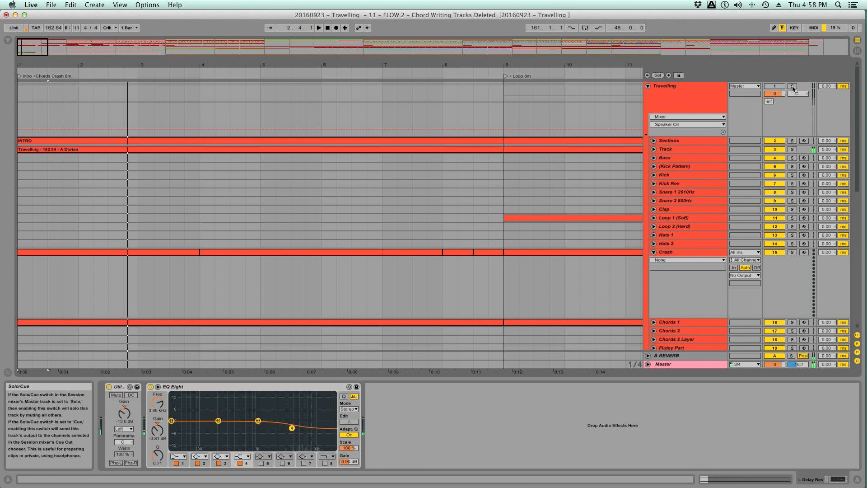
{"action": "left_click", "coordinate": [793, 87]}
{"action": "left_click", "coordinate": [793, 87]}
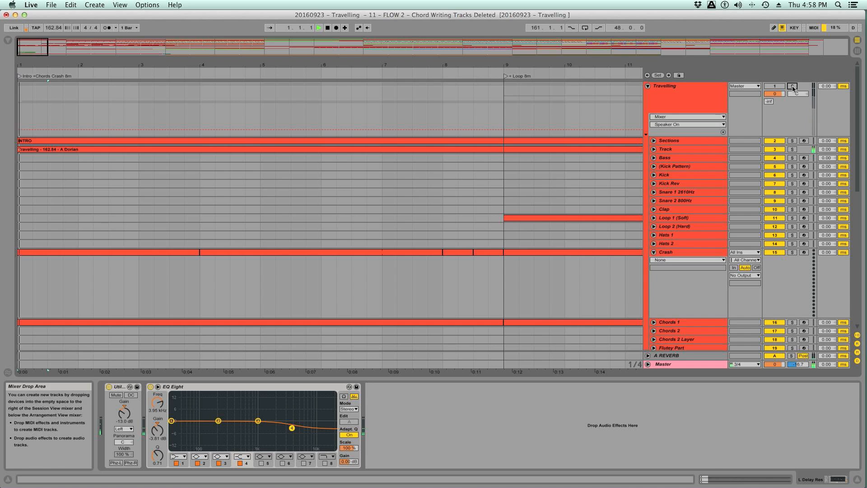
{"action": "key", "text": "space"}
Set the Utility gain to -31 dB on both Crash tracks in the CRASH group.
{"action": "scroll", "coordinate": [698, 239], "scroll_direction": "down", "scroll_amount": 15}
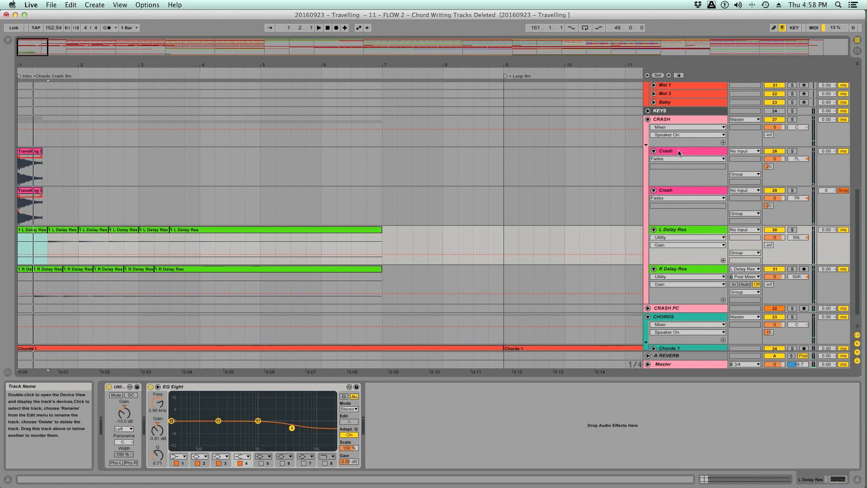
{"action": "left_click", "coordinate": [679, 150]}
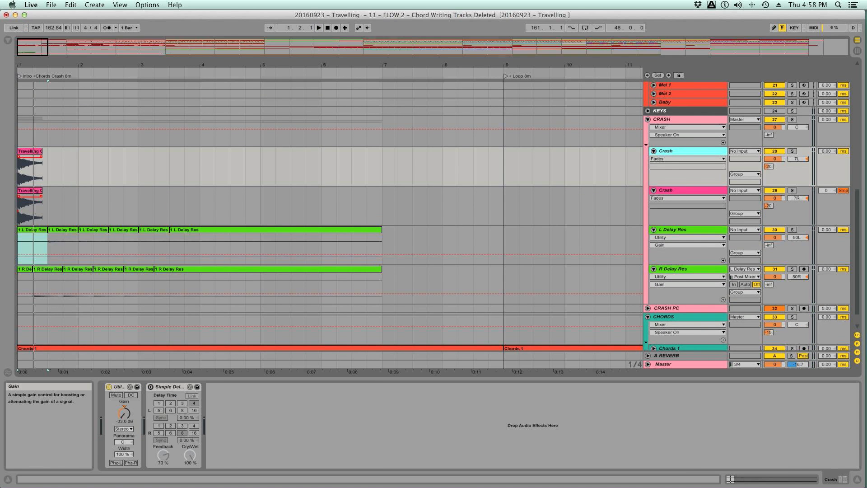
{"action": "left_click", "coordinate": [126, 414]}
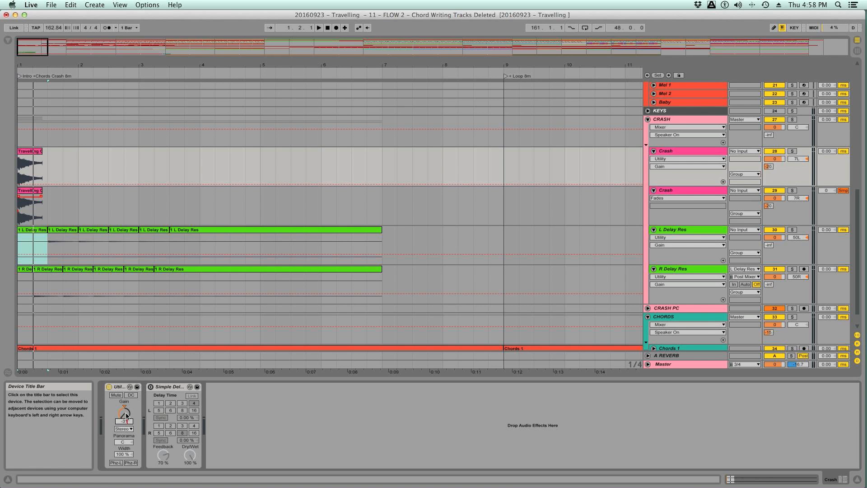
{"action": "left_click", "coordinate": [677, 191]}
{"action": "left_click", "coordinate": [124, 414]}
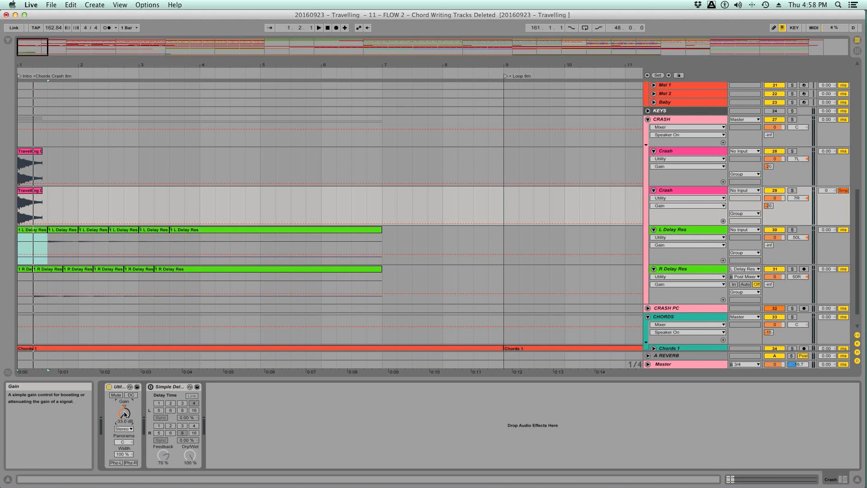
{"action": "type", "text": "-31"}
{"action": "key", "text": "Return"}
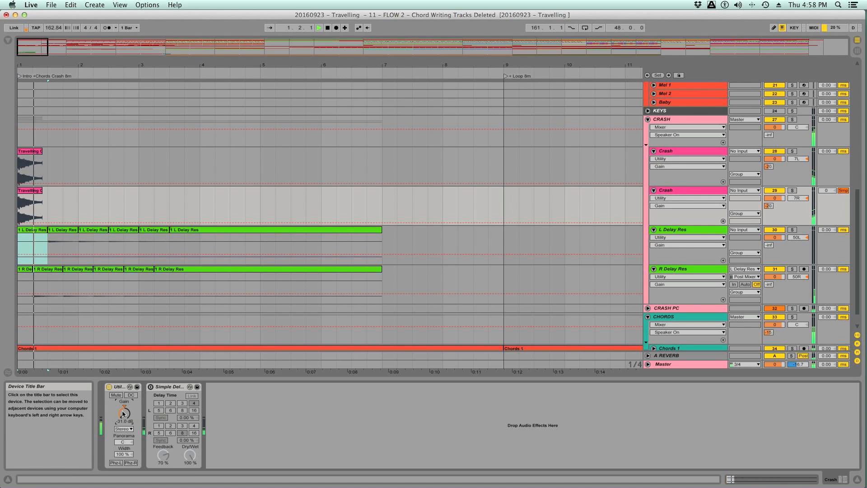
Play from bar 1 and toggle the Travelling group's solo to compare the louder crashes with the original track.
{"action": "key", "text": "space"}
{"action": "key", "text": "space"}
{"action": "scroll", "coordinate": [757, 162], "scroll_direction": "up", "scroll_amount": 10}
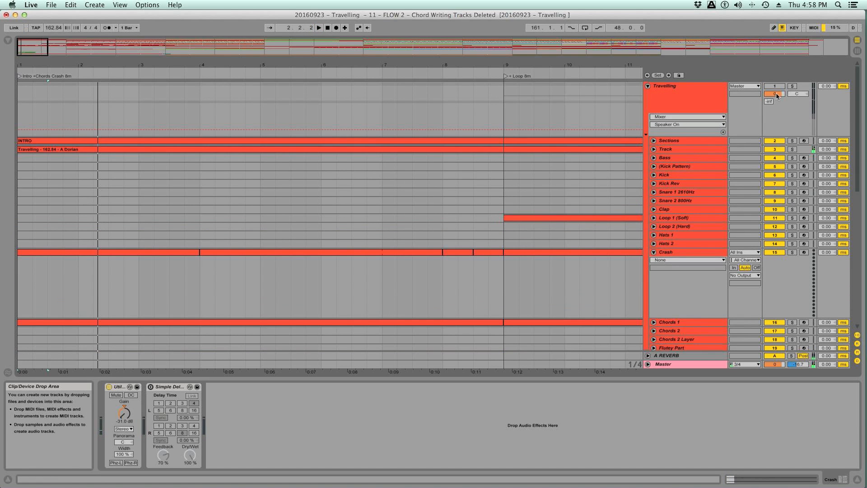
{"action": "left_click", "coordinate": [796, 86]}
{"action": "key", "text": "space"}
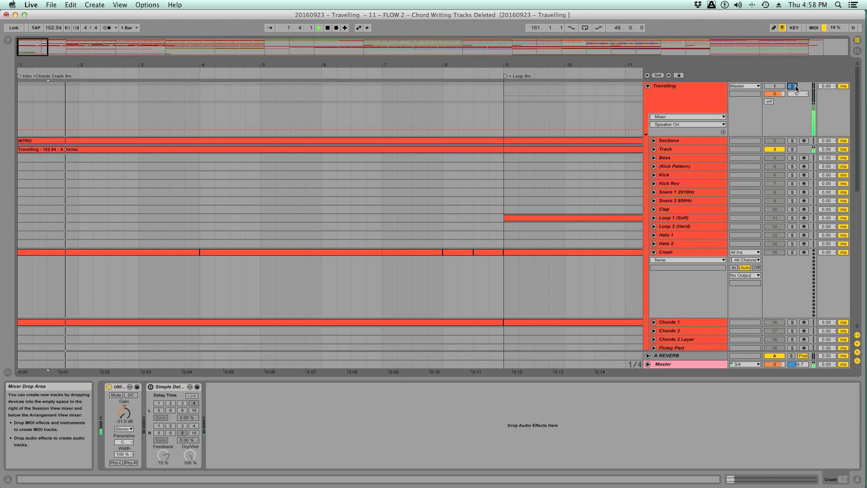
{"action": "left_click", "coordinate": [793, 86]}
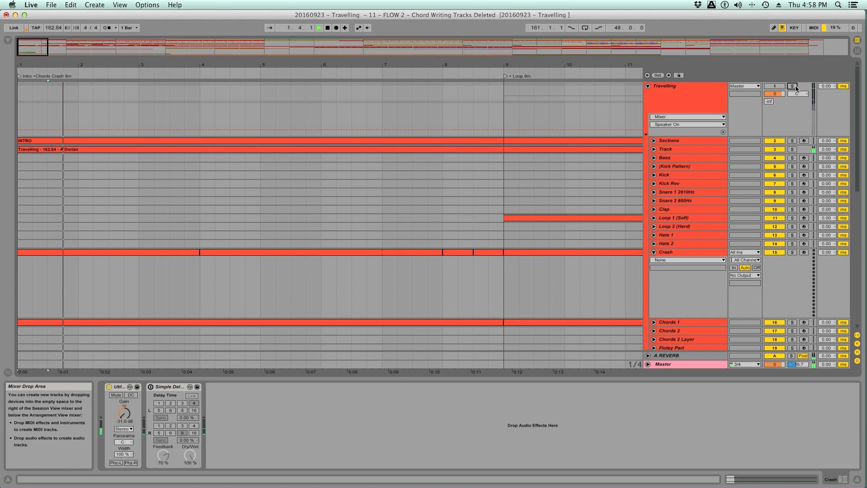
{"action": "left_click", "coordinate": [794, 85]}
{"action": "left_click", "coordinate": [794, 86]}
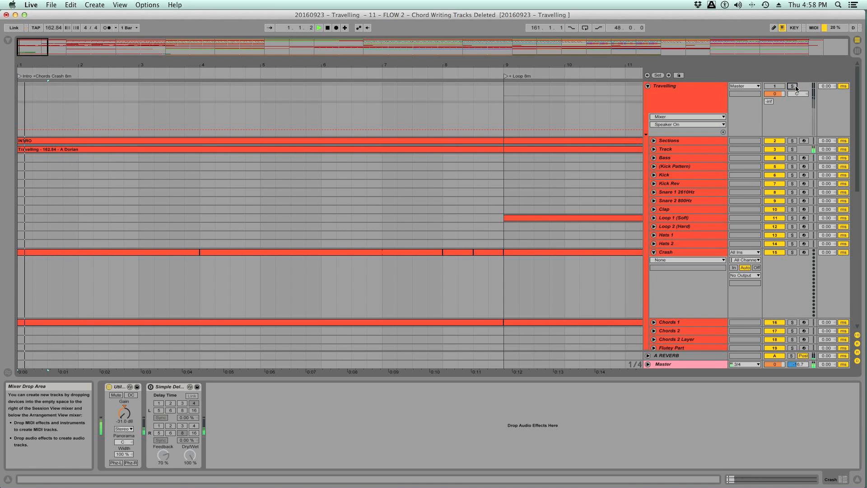
Check the Utility settings of both Crash tracks and save the set.
{"action": "scroll", "coordinate": [673, 188], "scroll_direction": "down", "scroll_amount": 10}
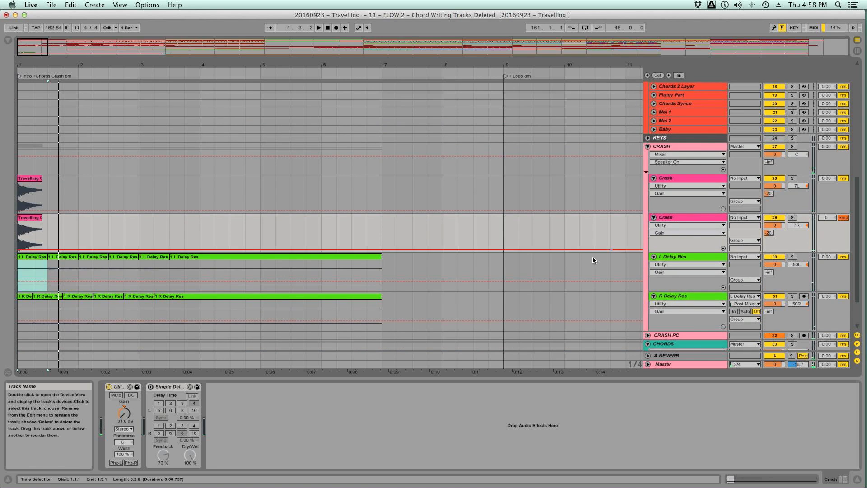
{"action": "scroll", "coordinate": [521, 253], "scroll_direction": "down", "scroll_amount": 2}
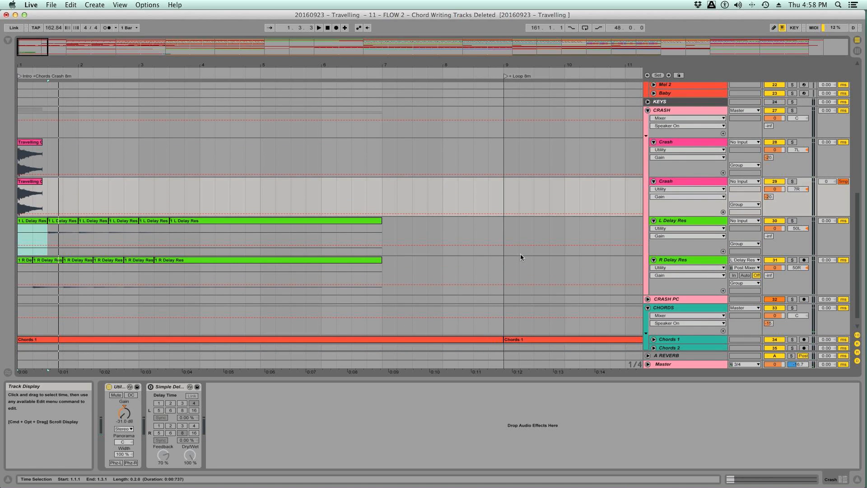
{"action": "left_click", "coordinate": [677, 148]}
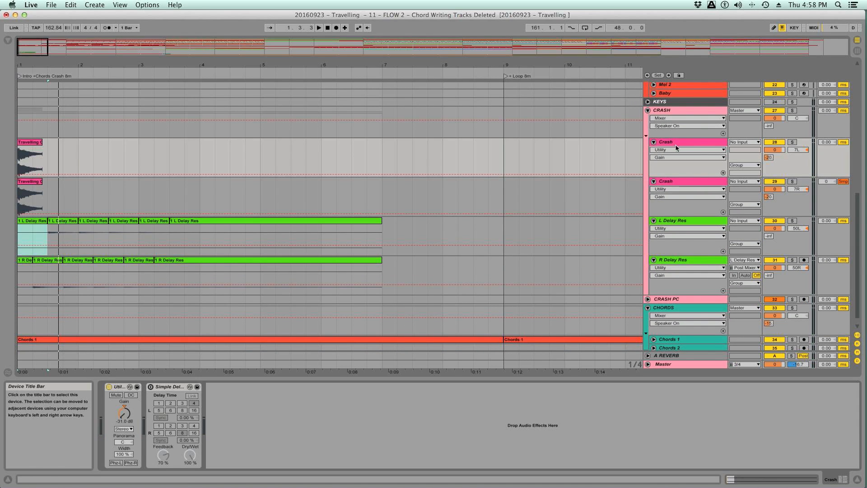
{"action": "left_click", "coordinate": [670, 183]}
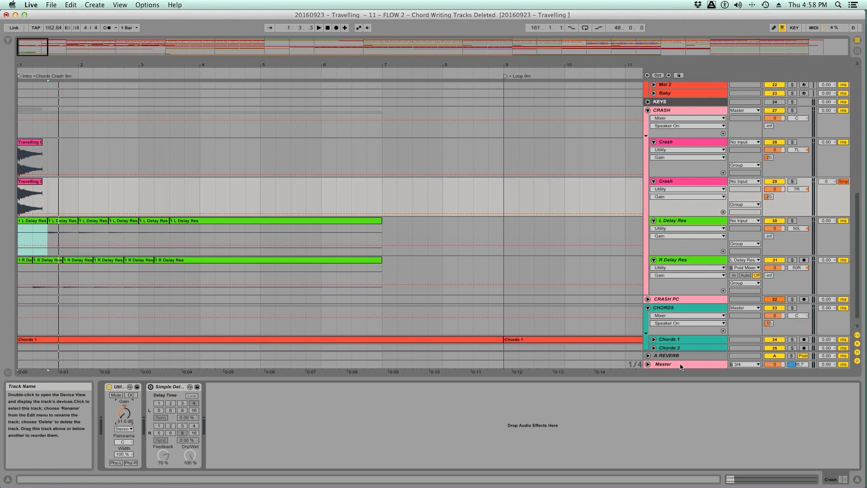
{"action": "key", "text": "super+s"}
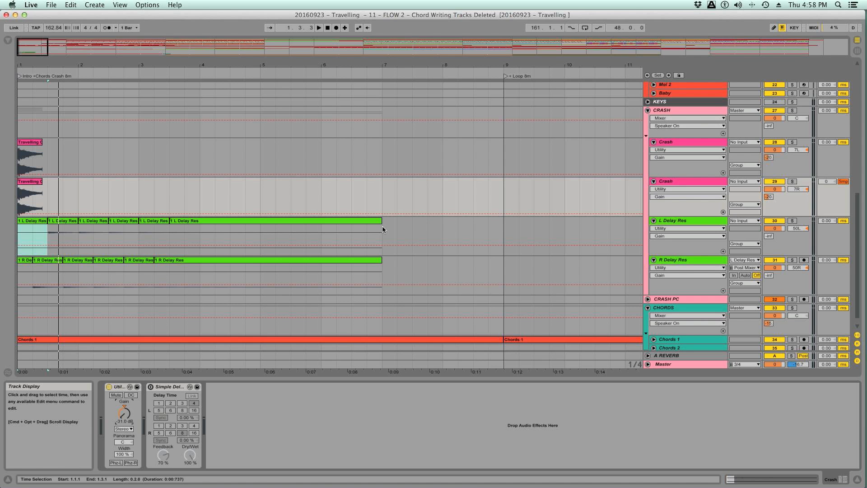
Examine how the Chords 1, Chords 2 and Chord Layer clips are laid out across the arrangement and check the Chord Layer track's devices.
{"action": "left_click_drag", "start_coordinate": [421, 66], "coordinate": [421, 22]}
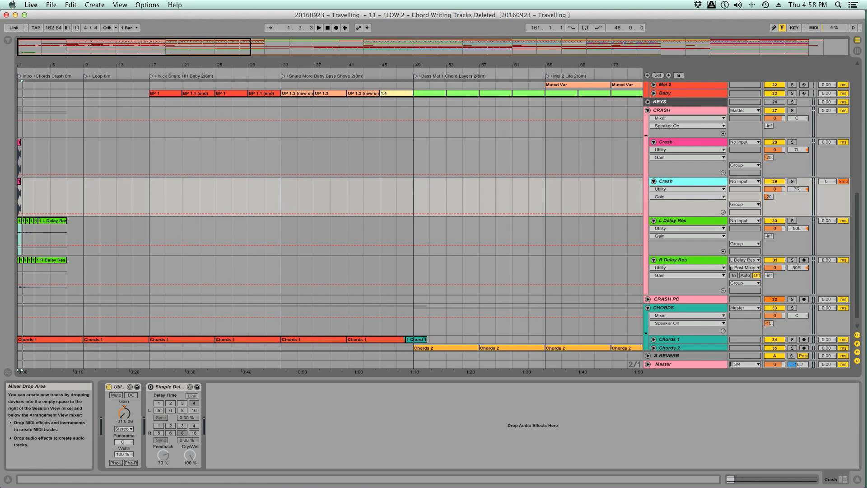
{"action": "scroll", "coordinate": [310, 222], "scroll_direction": "down", "scroll_amount": 2}
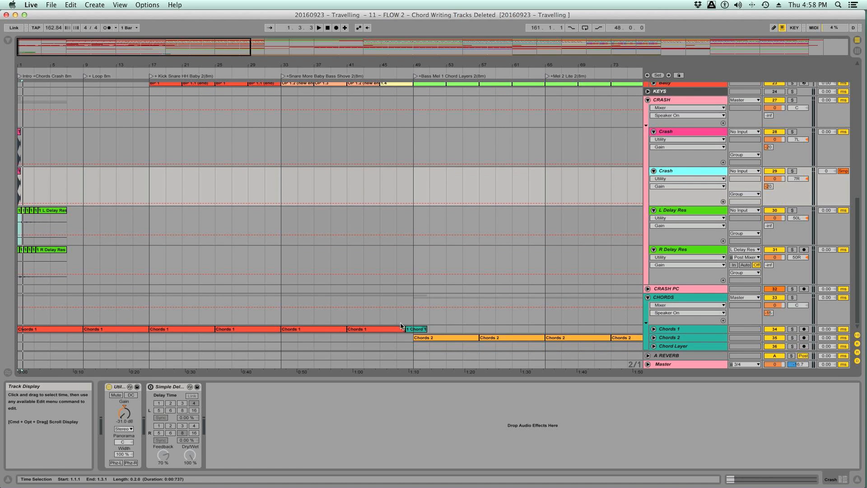
{"action": "scroll", "coordinate": [452, 321], "scroll_direction": "right", "scroll_amount": 10}
{"action": "scroll", "coordinate": [452, 321], "scroll_direction": "right", "scroll_amount": 10}
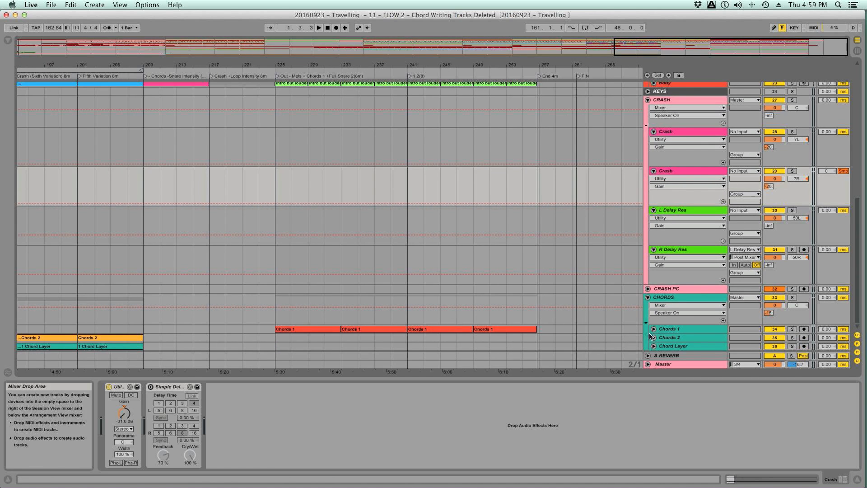
{"action": "left_click", "coordinate": [678, 346]}
{"action": "scroll", "coordinate": [369, 293], "scroll_direction": "left", "scroll_amount": 5}
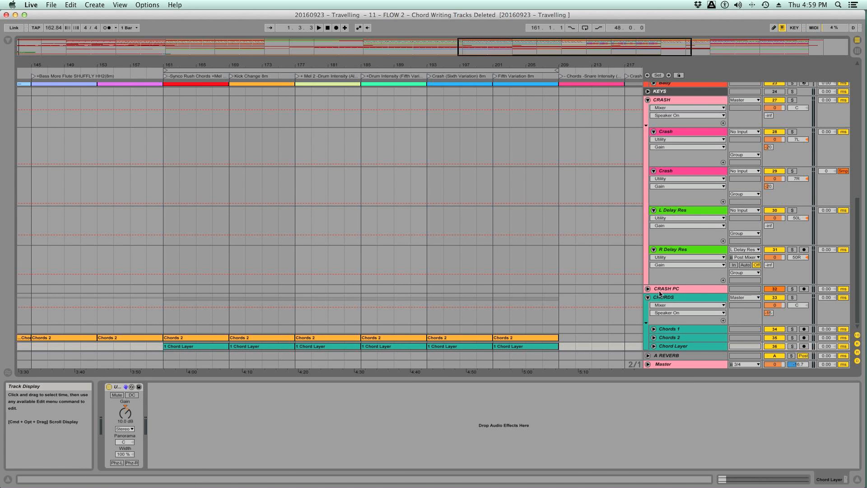
Inspect the Master track's device chain, unfolding and refolding the EQ Sweep Listening rack, with the arrangement zoomed in at bar 1.
{"action": "left_click", "coordinate": [690, 365]}
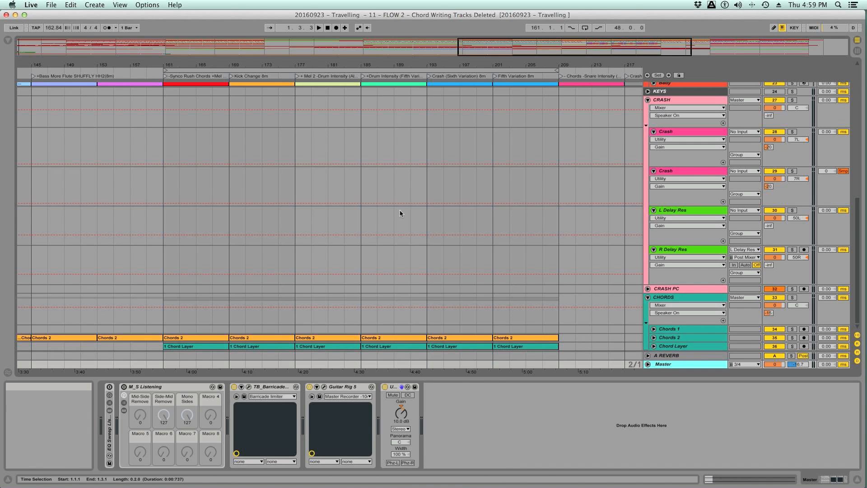
{"action": "scroll", "coordinate": [360, 203], "scroll_direction": "left", "scroll_amount": 14}
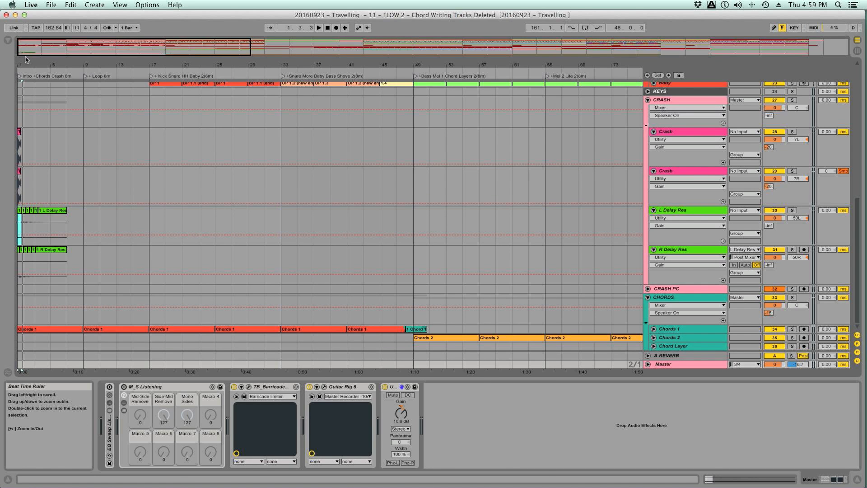
{"action": "left_click_drag", "start_coordinate": [28, 64], "coordinate": [28, 108]}
{"action": "left_click_drag", "start_coordinate": [25, 63], "coordinate": [24, 65]}
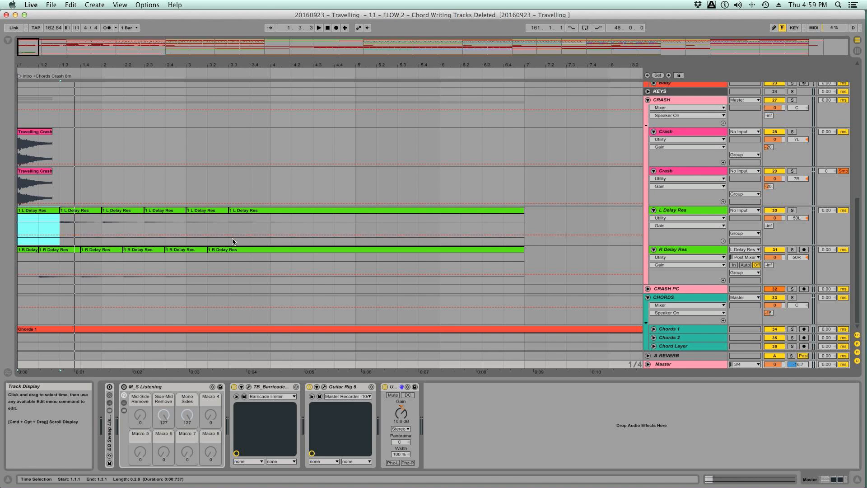
{"action": "left_click", "coordinate": [110, 436]}
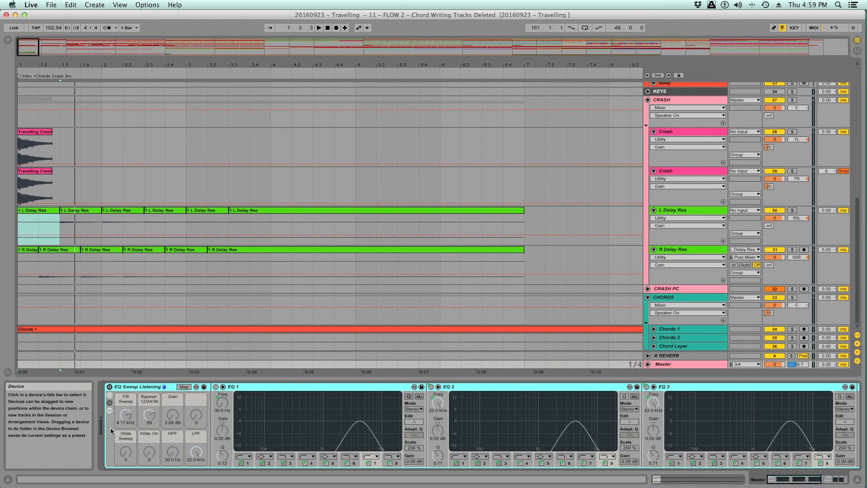
{"action": "double_click", "coordinate": [151, 387]}
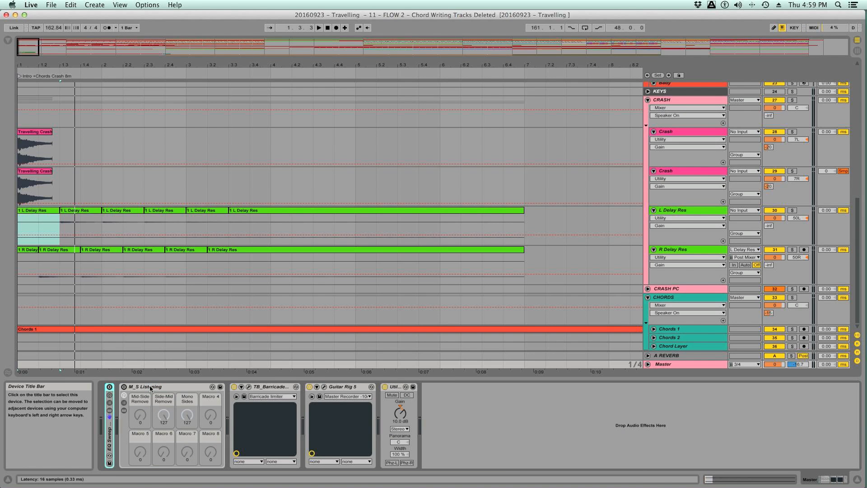